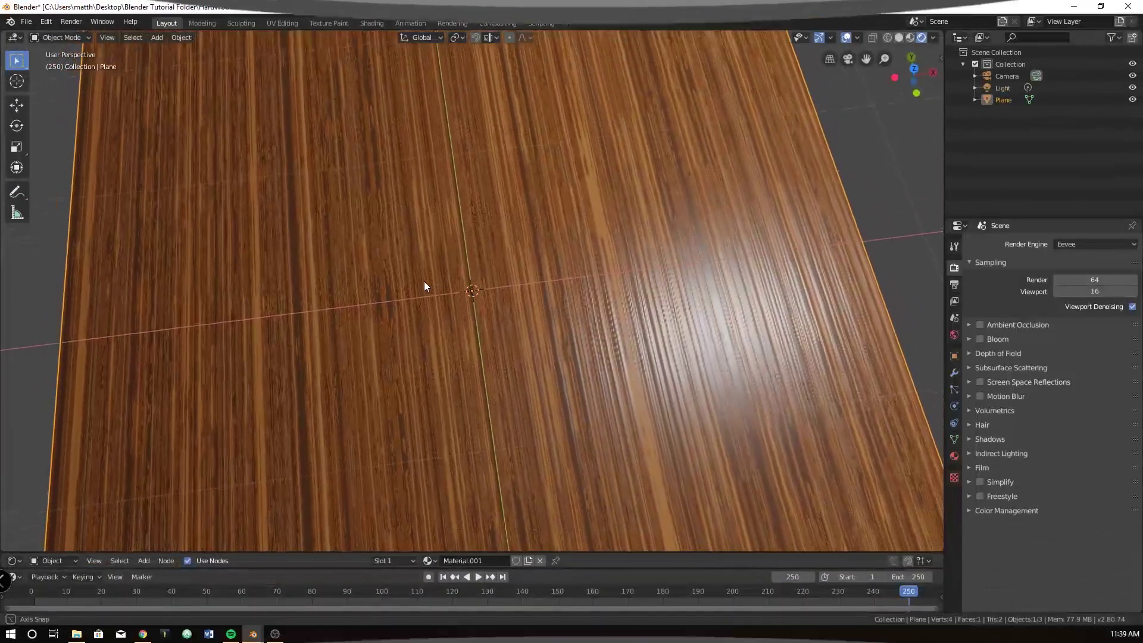
- Enlarge the finished hardwood plane's mesh uniformly in Edit Mode until it covers far more of the scene
mouse_move(424, 281)
middle_mouse_down()
mouse_move(459, 292)
mouse_move(498, 281)
mouse_move(510, 247)
mouse_move(483, 280)
mouse_move(419, 274)
mouse_move(437, 278)
middle_mouse_up()
scroll(497, 281, "down", 6)
scroll(437, 278, "up", 2)
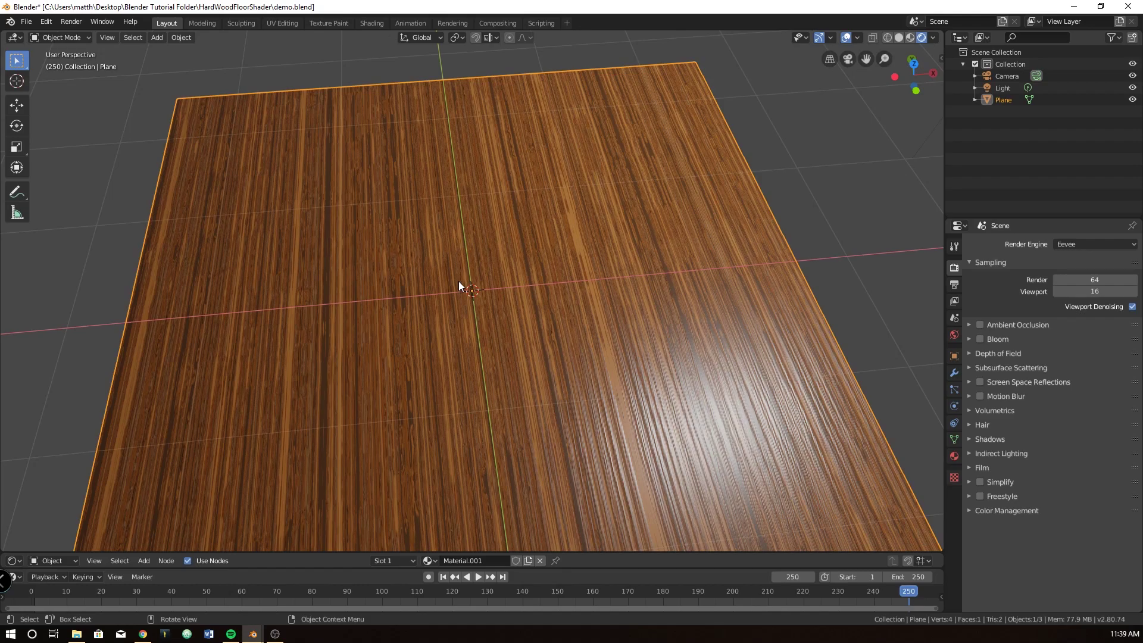
scroll(444, 355, "down", 2)
scroll(439, 358, "up", 2)
key("Tab")
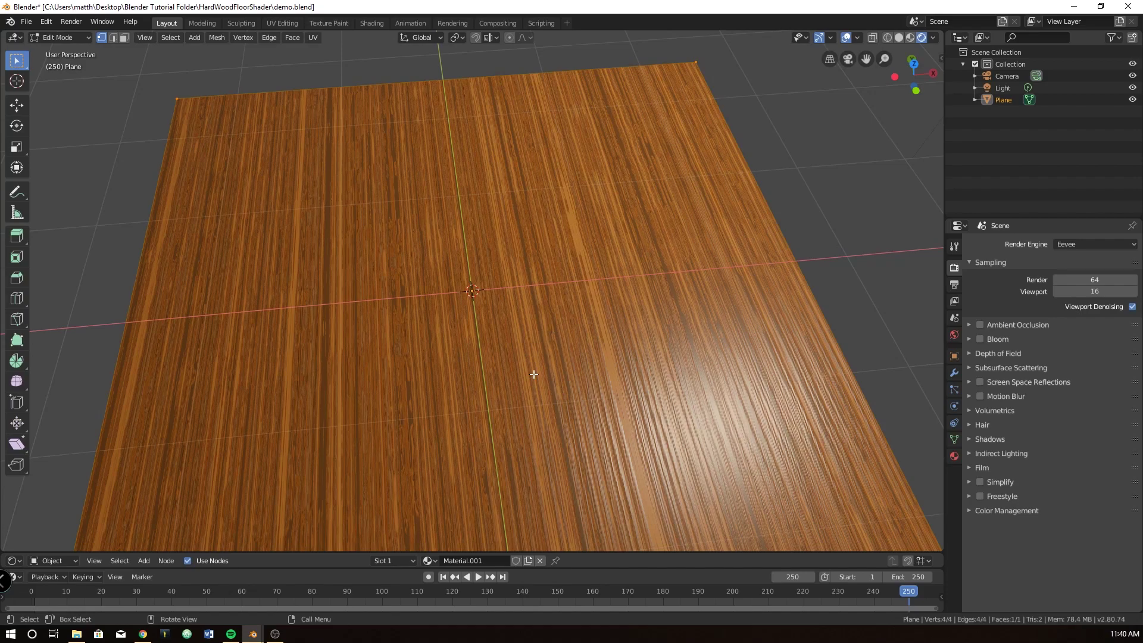
key("s")
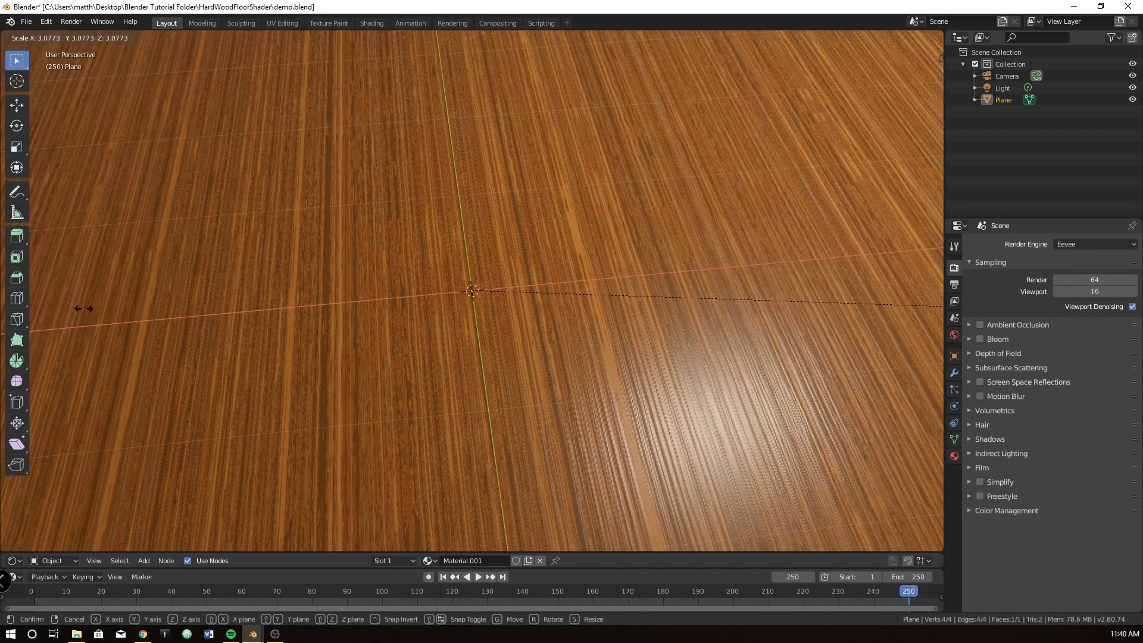
left_click(753, 298)
scroll(603, 309, "down", 5)
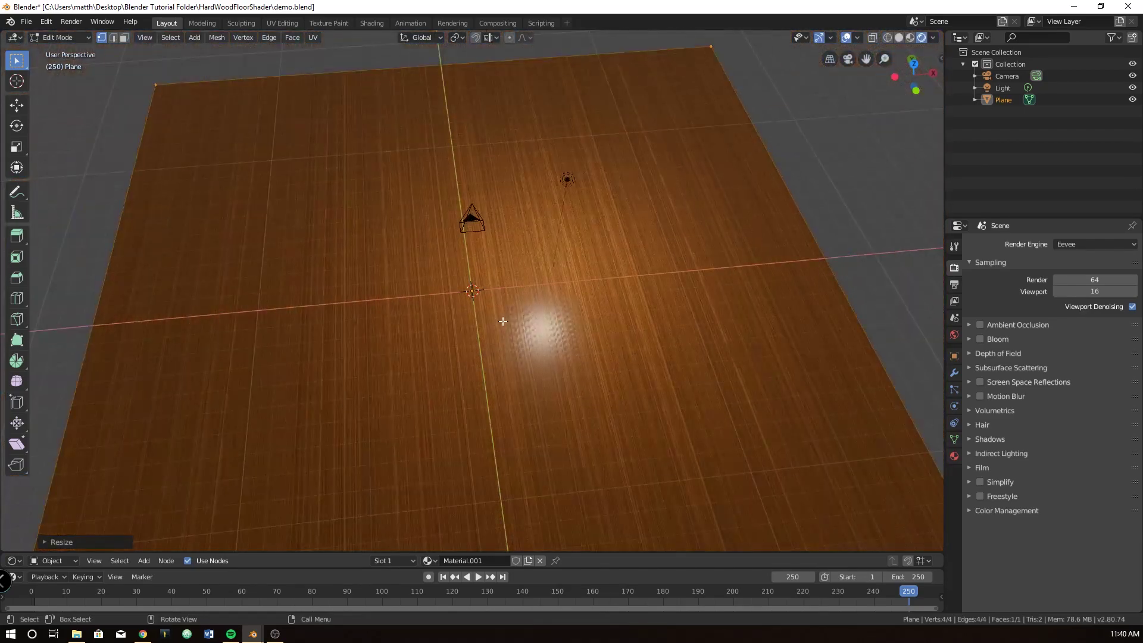
- Scale the hardwood plane's mesh down in Edit Mode to a small square around the origin
middle_click_drag(503, 322, 544, 351)
key("Tab")
key("Tab")
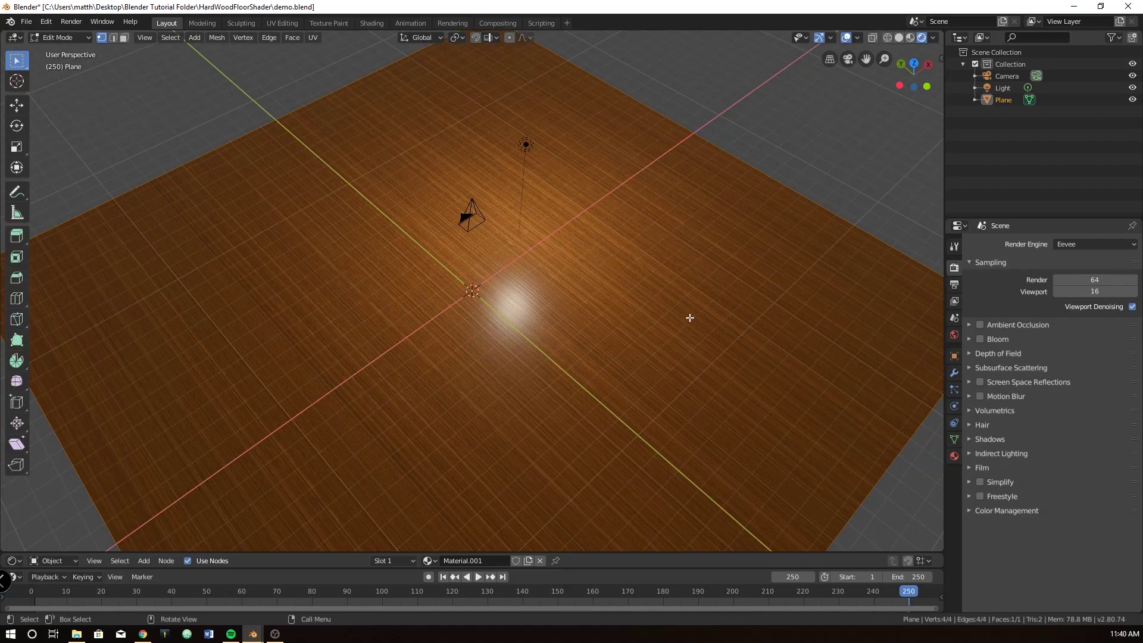
key("s")
left_click(481, 300)
scroll(483, 298, "up", 16)
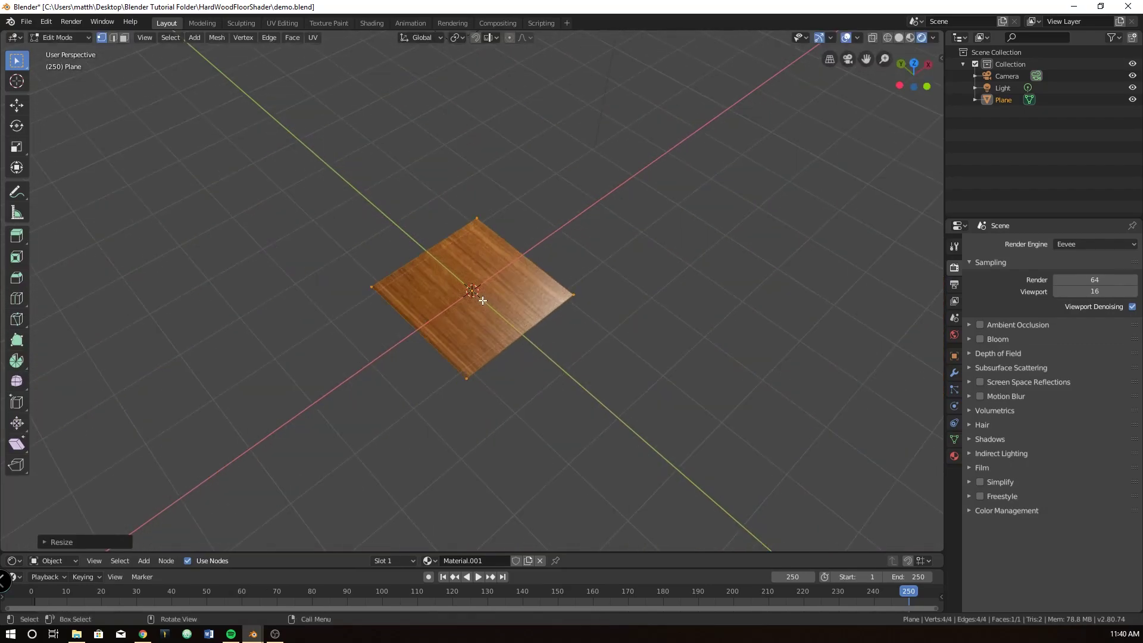
scroll(488, 311, "down", 6)
- Try scaling the hardwood plane uniformly in Object Mode
key("Tab")
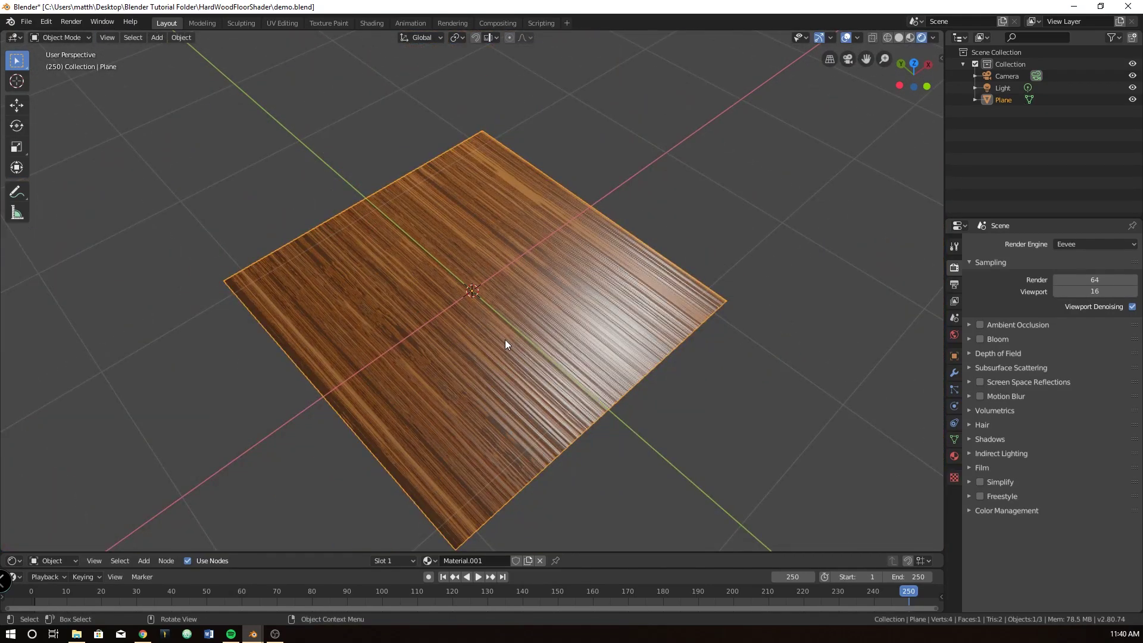
key("s")
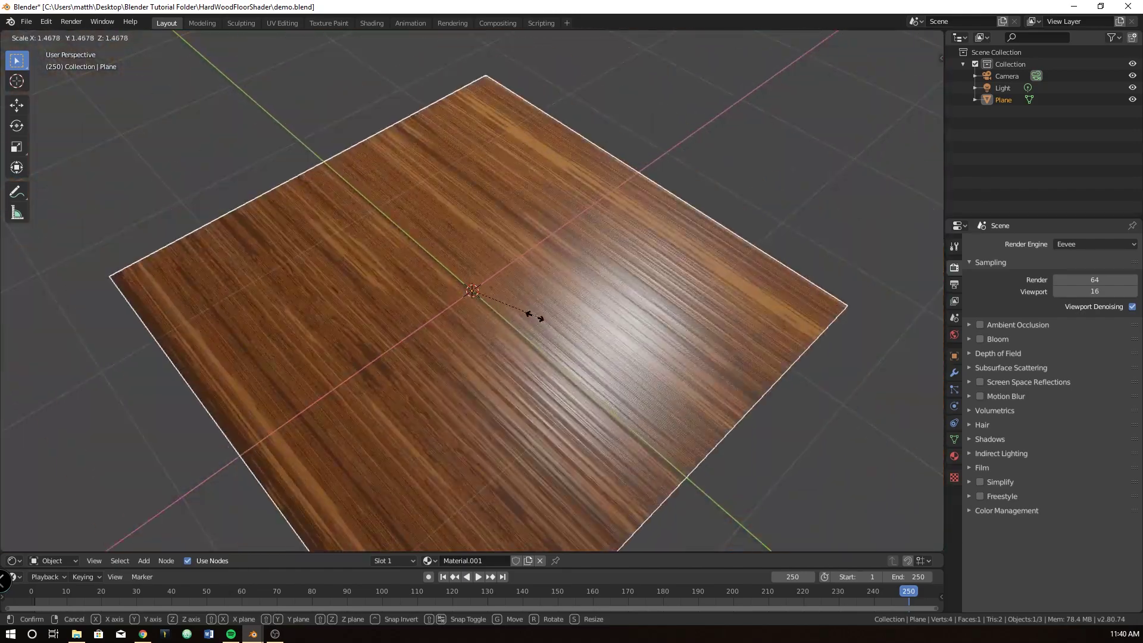
right_click(536, 323)
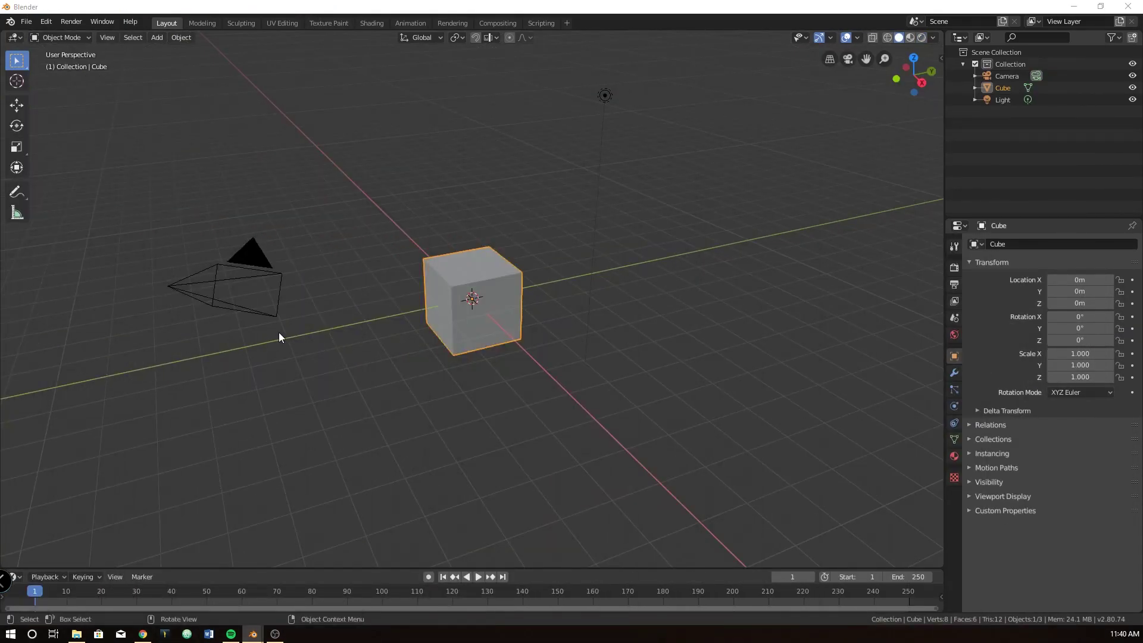
- Replace the default cube in the new scene with a plane mesh
key("x")
left_click(461, 296)
key("shift+a")
mouse_move(466, 280)
left_click(532, 275)
scroll(513, 314, "up", 5)
middle_click_drag(512, 314, 550, 382)
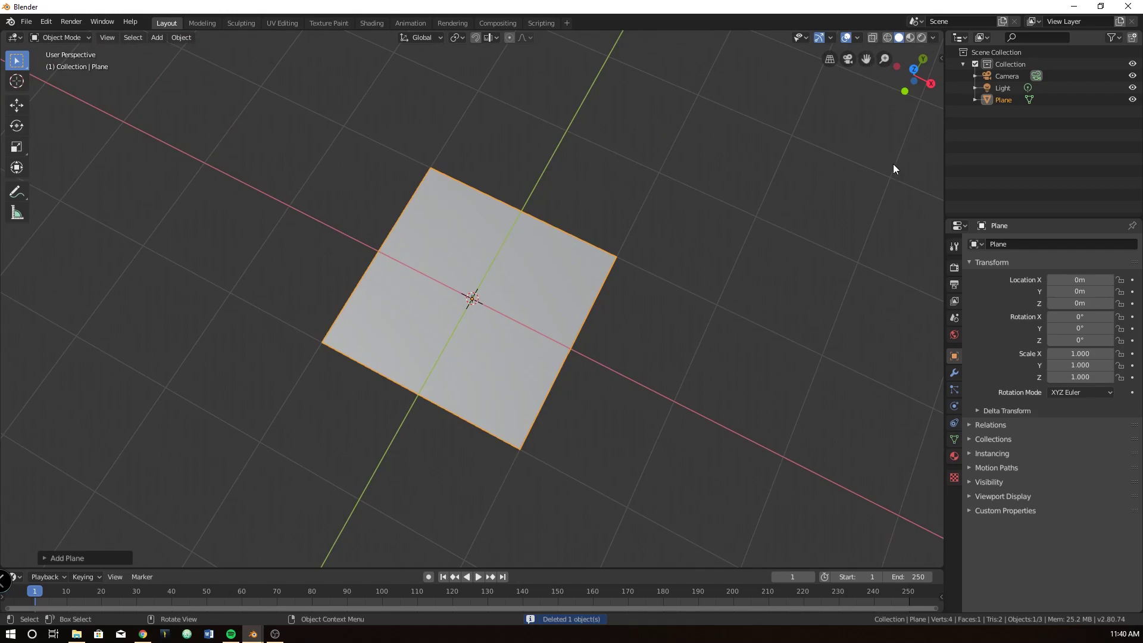
- Show the scene's render settings and switch the 3D viewport to Rendered shading
left_click(955, 267)
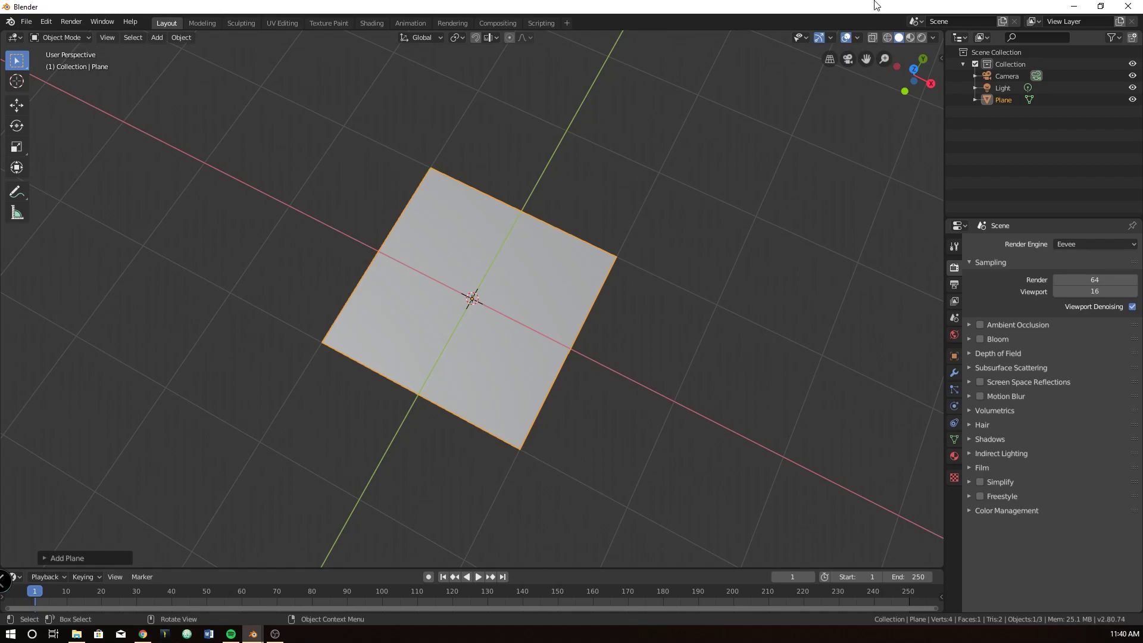
left_click(922, 37)
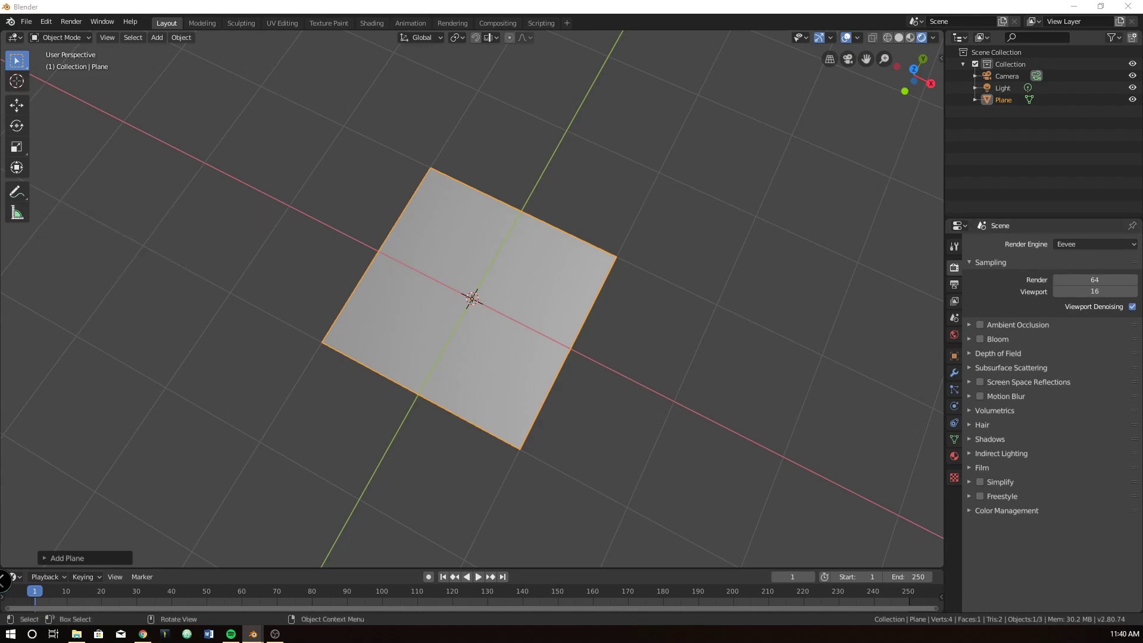
- Turn the lower half of the 3D viewport into a Shader Editor, and split and rejoin the upper viewport
left_click_drag(3, 569, 12, 265)
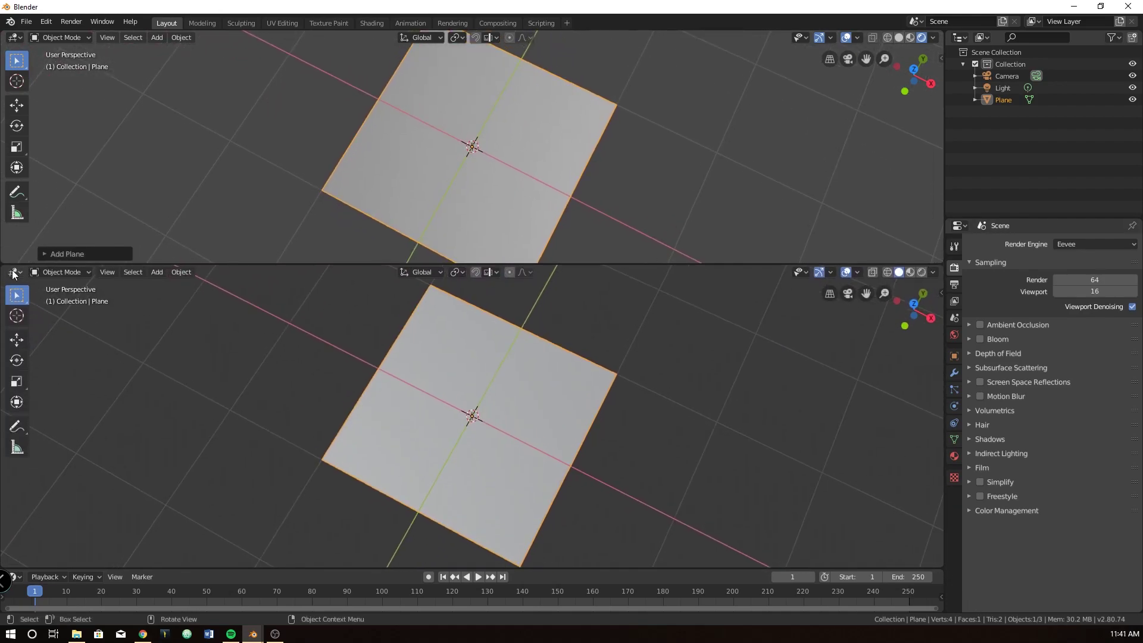
left_click(14, 274)
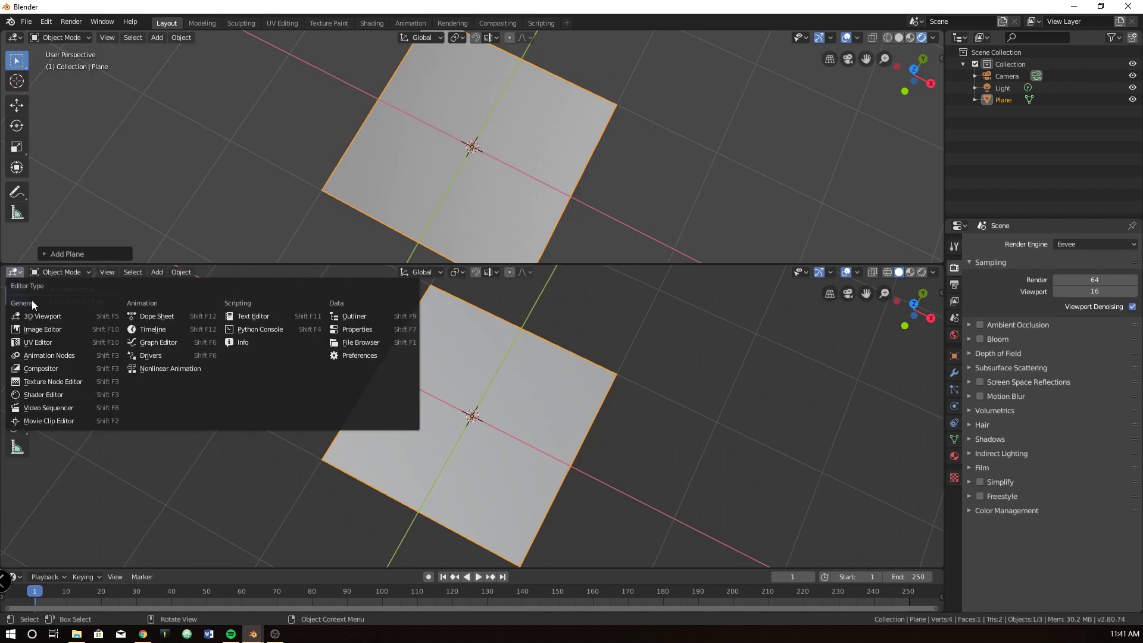
left_click(50, 393)
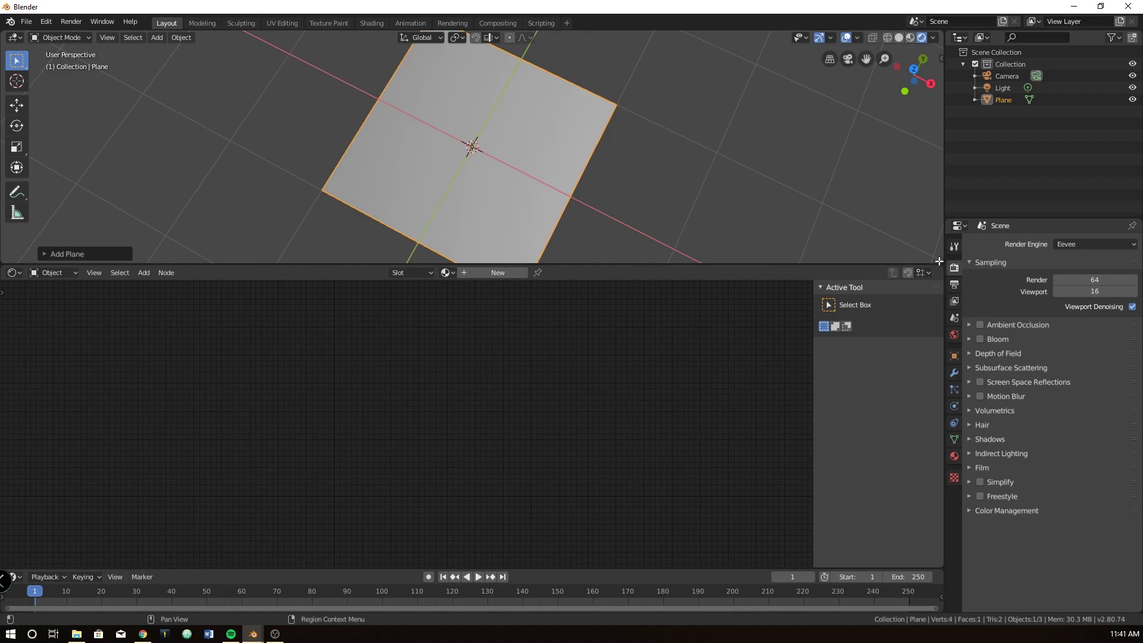
left_click_drag(940, 260, 933, 146)
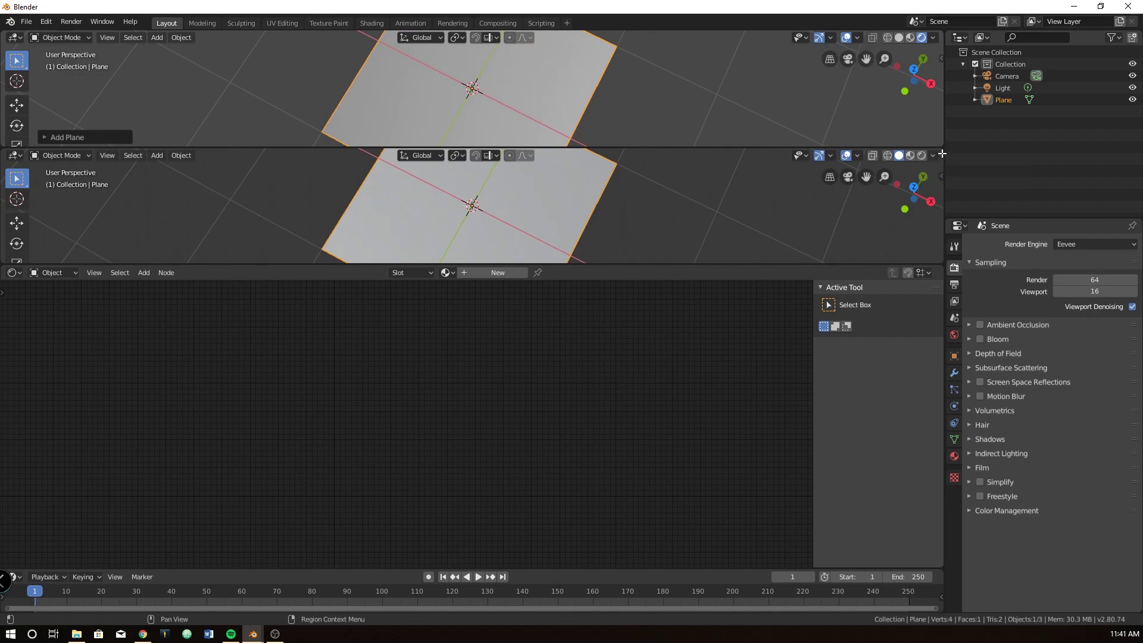
left_click_drag(941, 153, 941, 130)
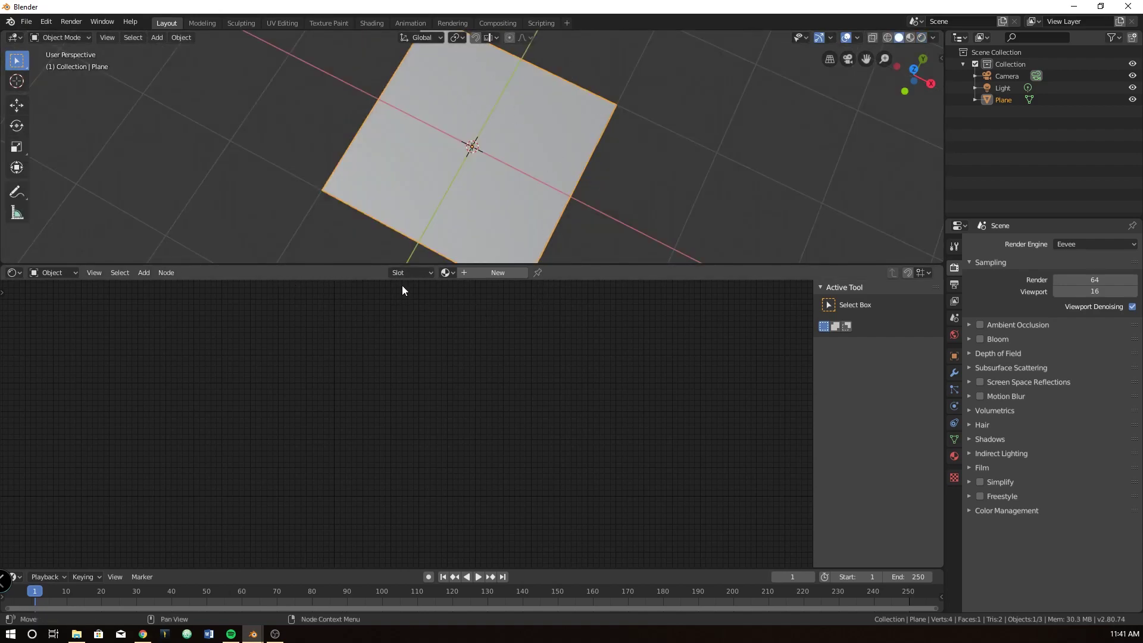
- Create a new material for the plane and select its Principled BSDF node
left_click(474, 272)
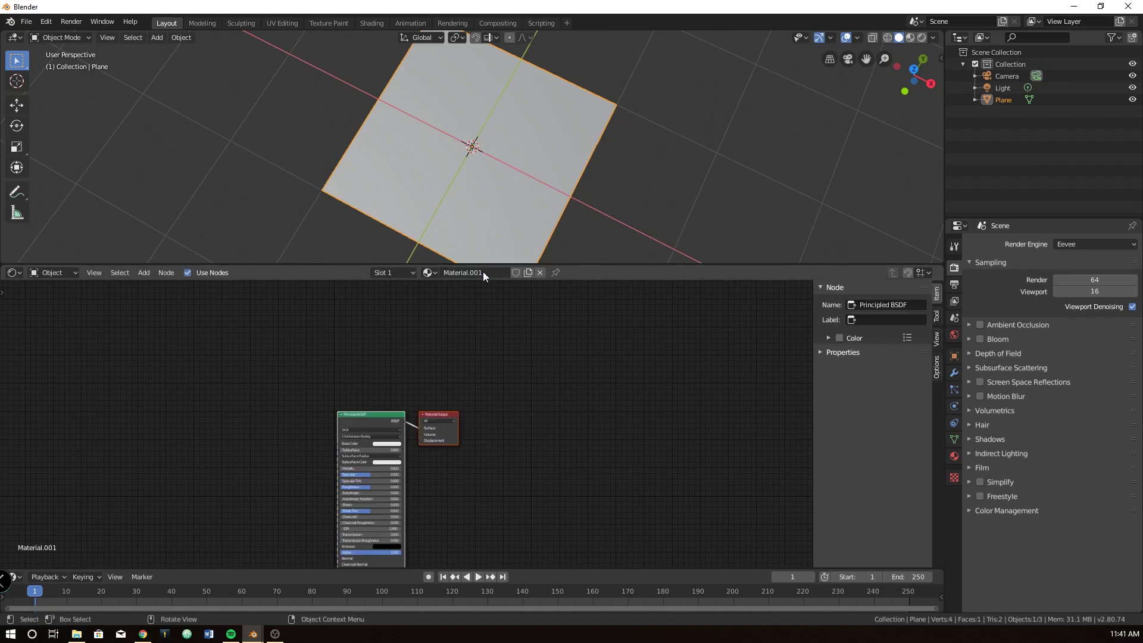
left_click_drag(401, 414, 674, 326)
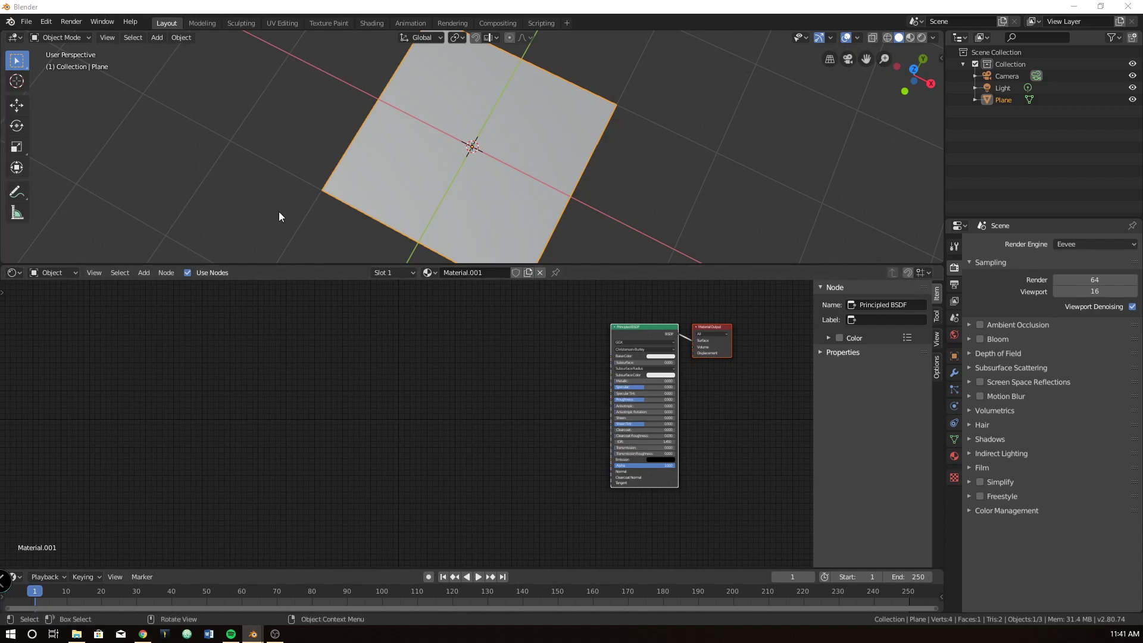
left_click(645, 327)
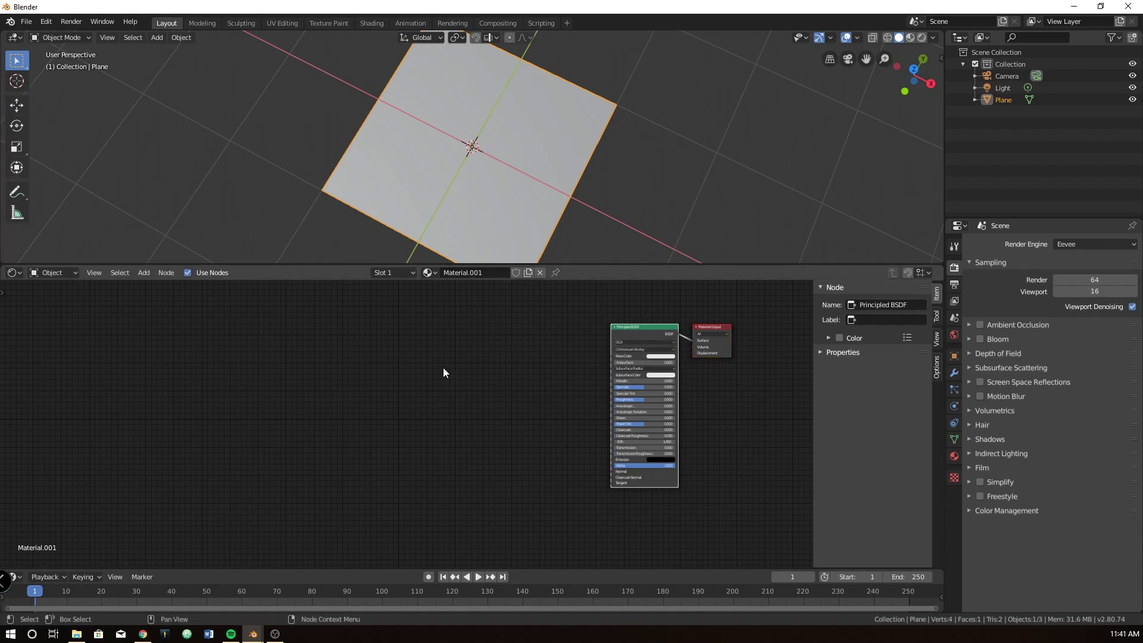
- Add a Wave Texture node and place it in the empty space before the Principled BSDF
scroll(444, 373, "up", 1)
middle_click_drag(462, 383, 329, 401)
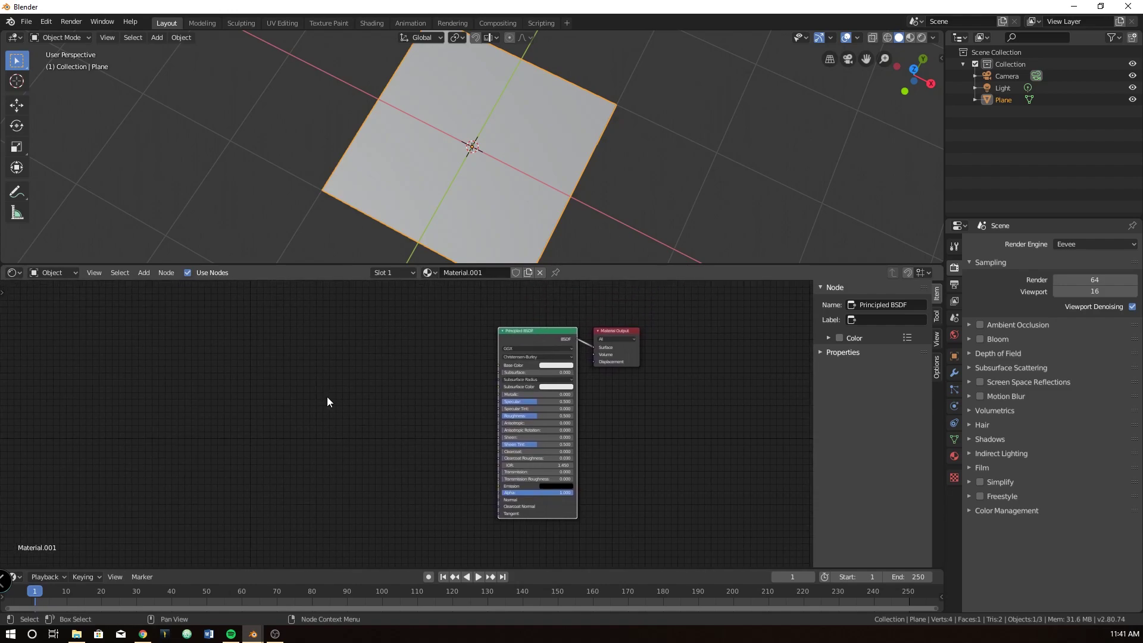
key("shift+a")
left_click(184, 413)
type("wave")
key("Return")
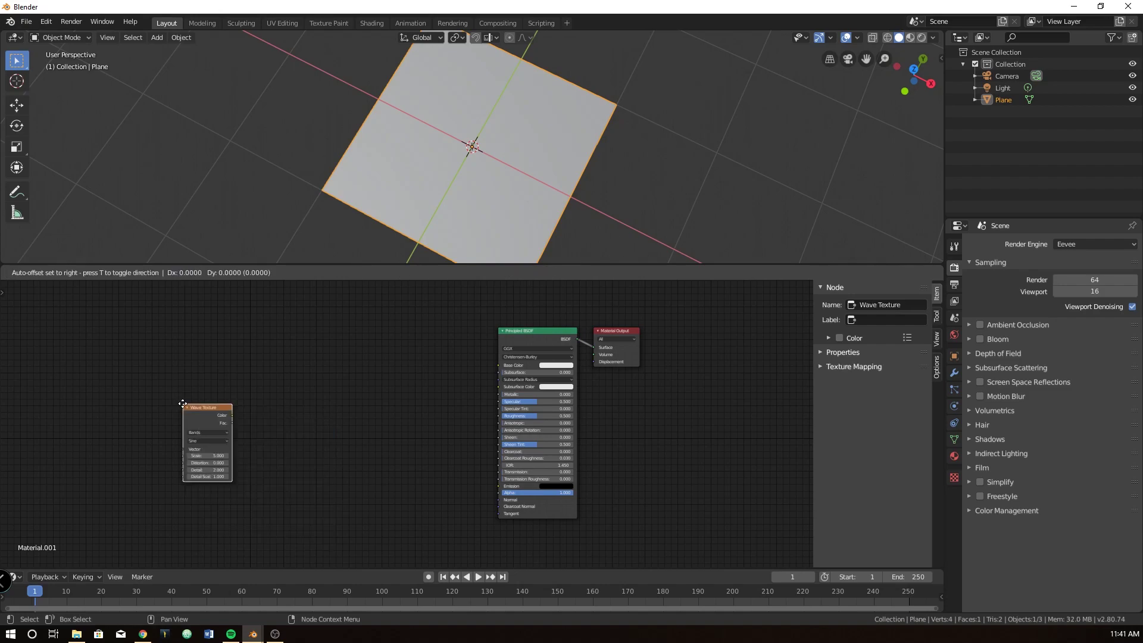
left_click(299, 369)
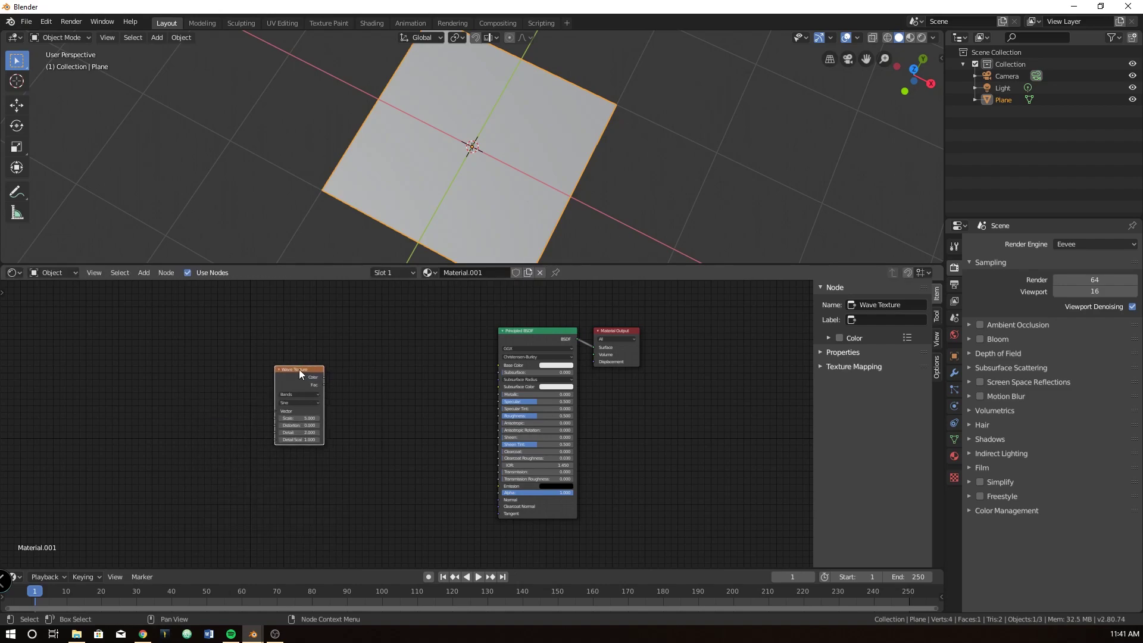
- Connect the Wave Texture's Fac output to the Principled BSDF's Base Color and preview the plane in Rendered shading
middle_click_drag(343, 405, 278, 392)
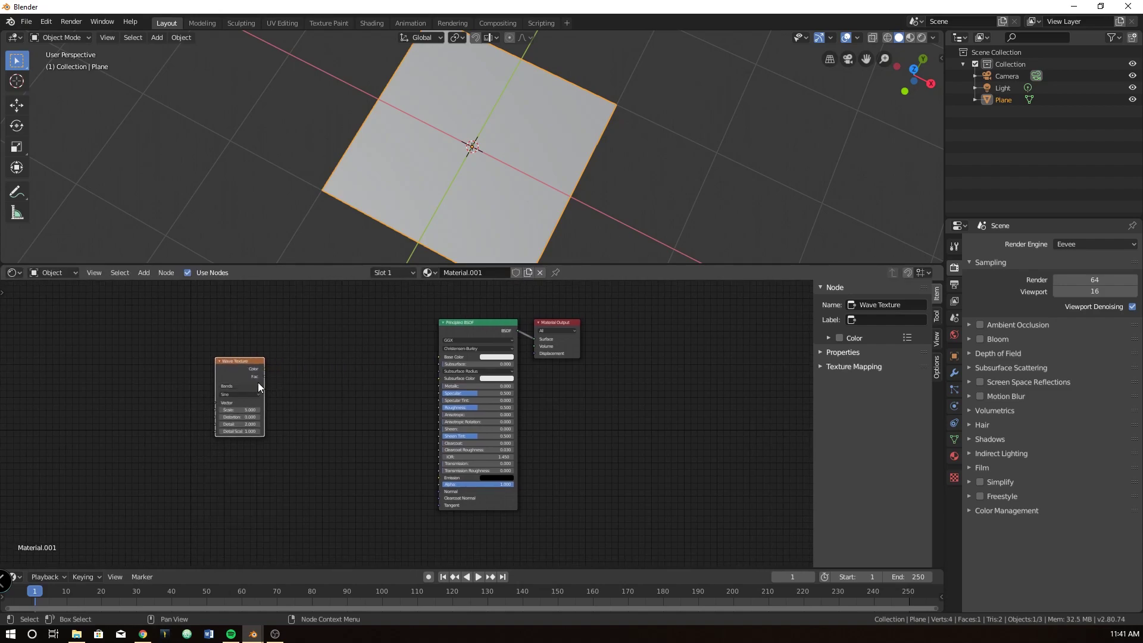
left_click_drag(264, 376, 439, 356)
scroll(433, 369, "up", 2)
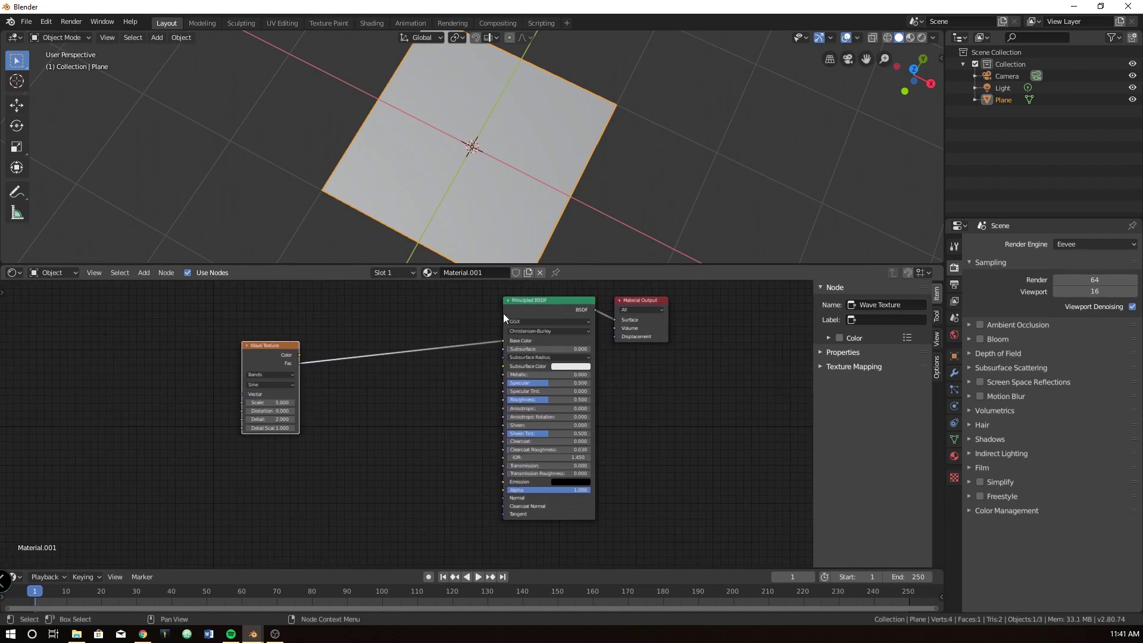
left_click(921, 38)
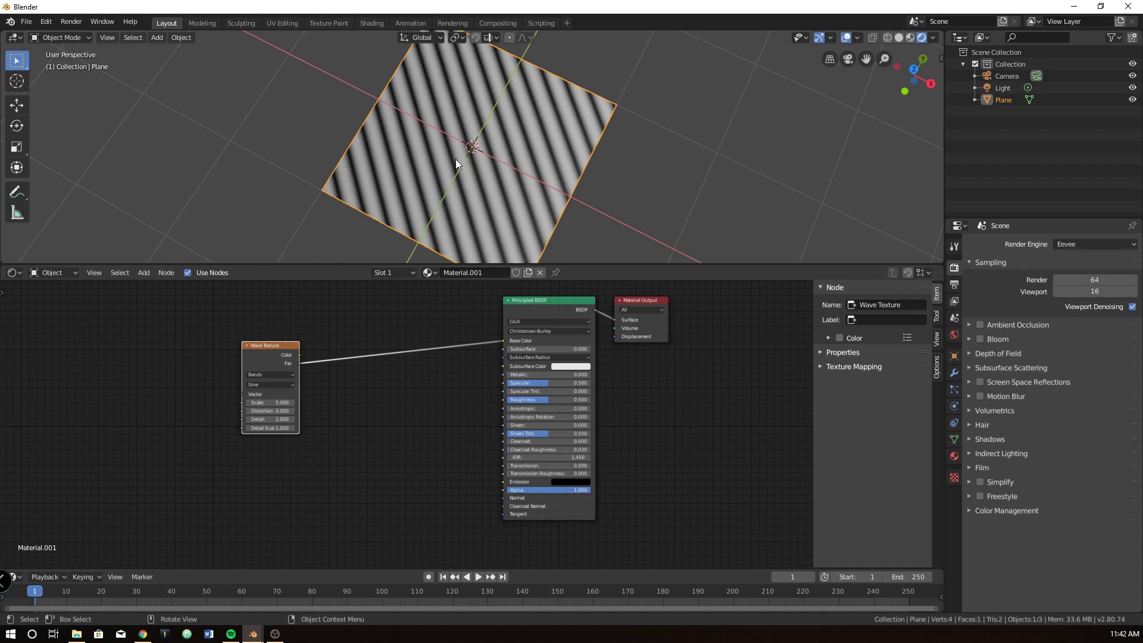
- Move the Wave Texture node closer to the Principled BSDF
middle_click_drag(492, 389, 474, 420)
middle_click_drag(398, 415, 414, 402)
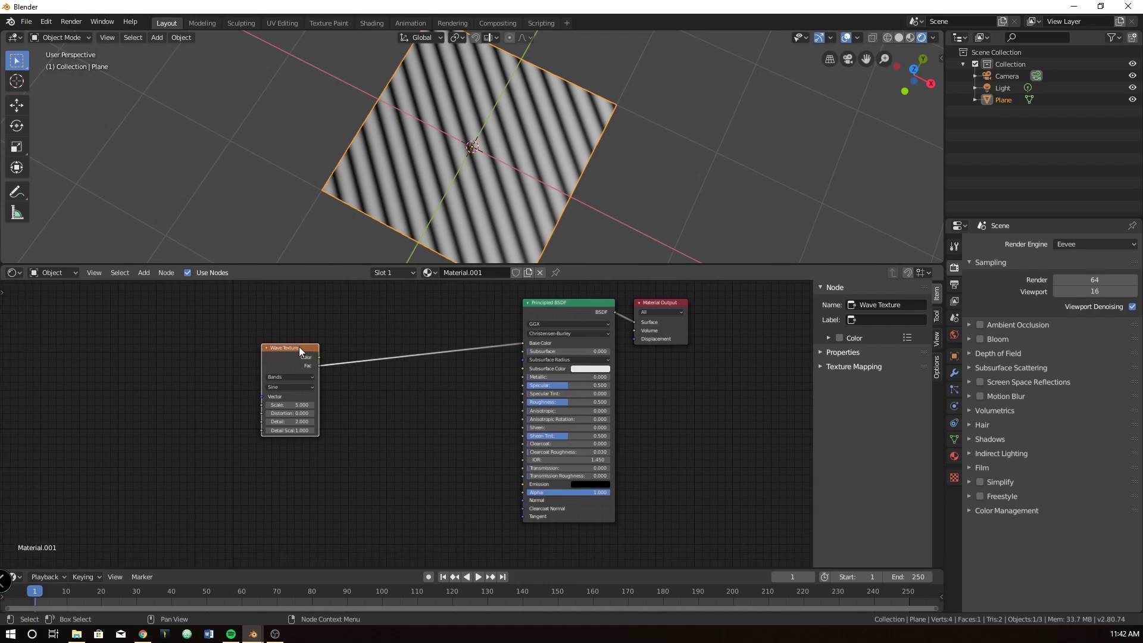
left_click_drag(298, 348, 362, 341)
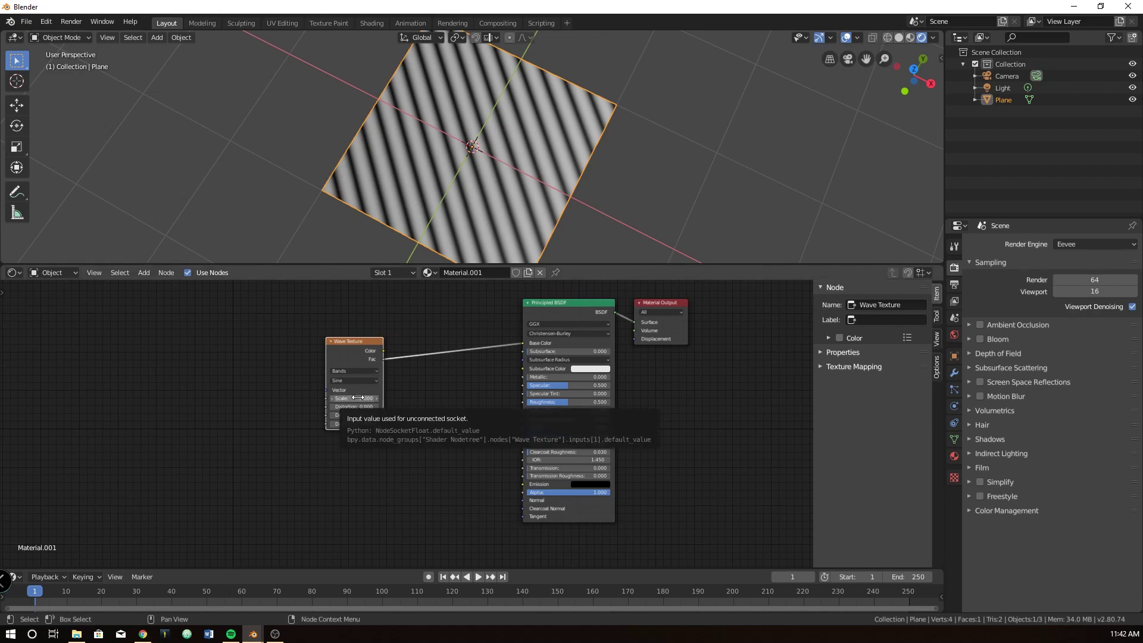
mouse_move(356, 399)
left_mouse_down()
mouse_move(375, 399)
mouse_move(361, 398)
left_mouse_up()
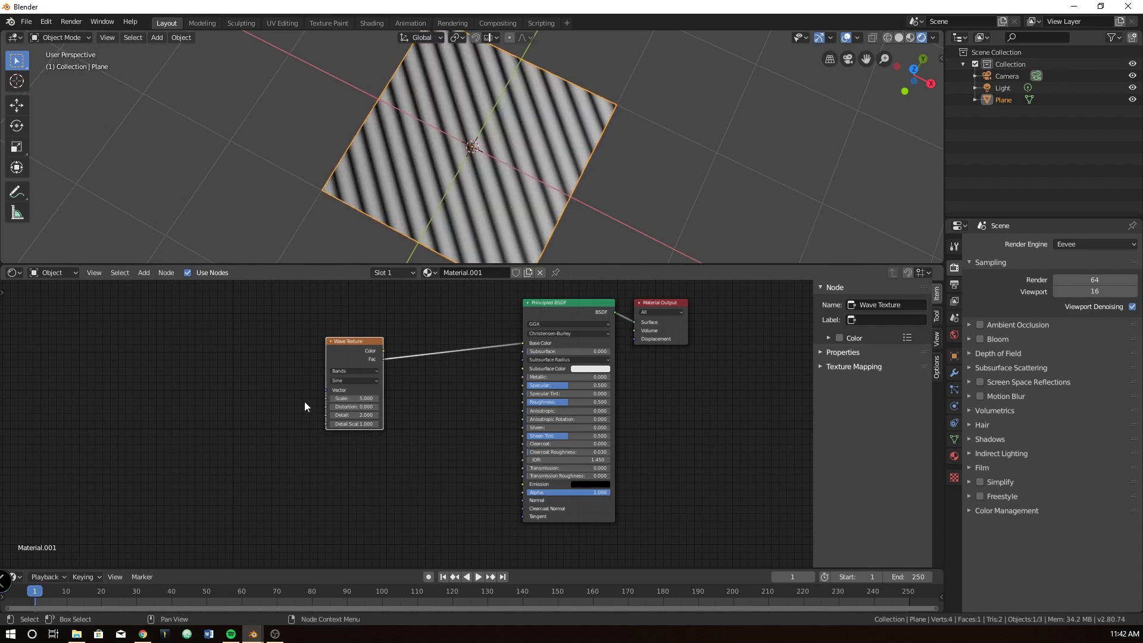
- Add a Texture Coordinate node and place it well ahead of the Wave Texture
key("shift+a")
left_click(196, 382)
type("text")
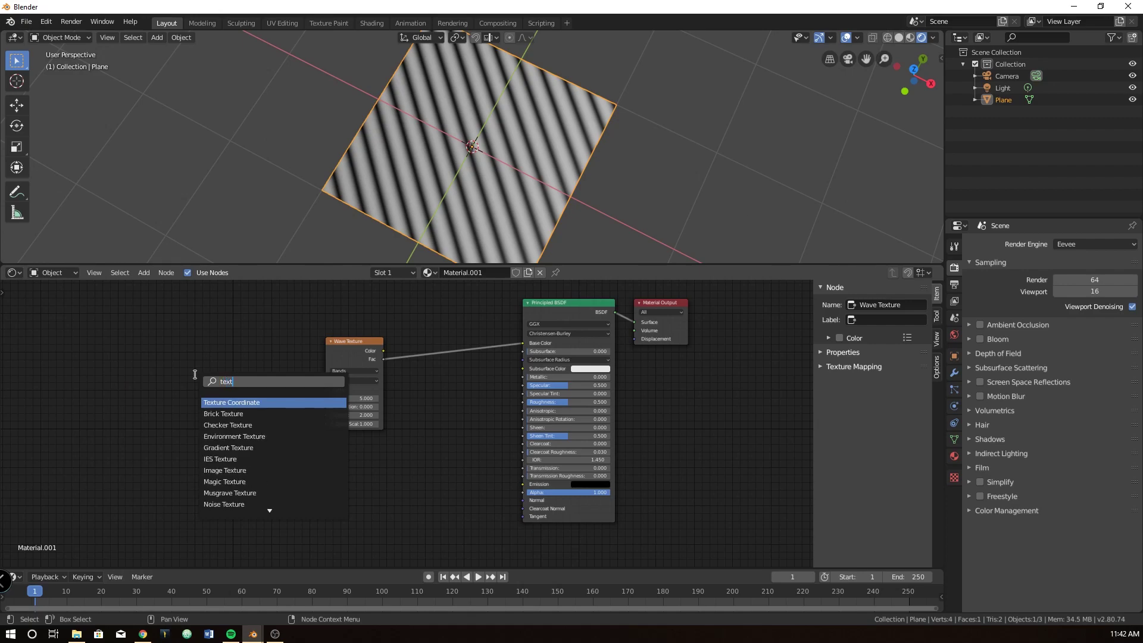
key("Return")
left_click(69, 347)
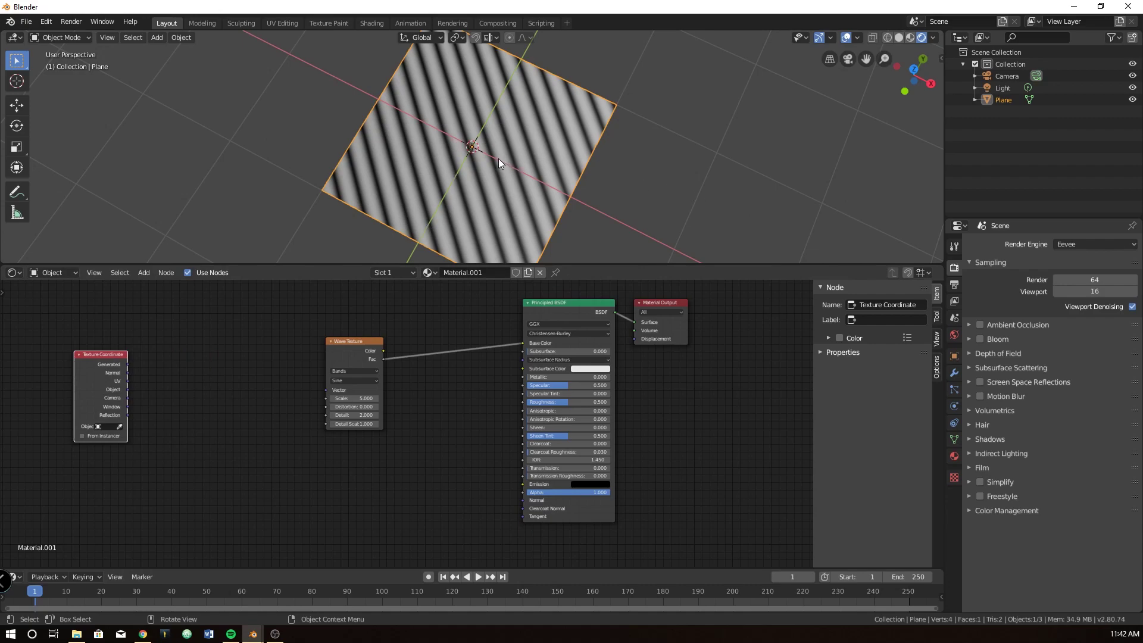
- Try stretching the plane along the X axis to see how the wave bands react
key("s")
key("x")
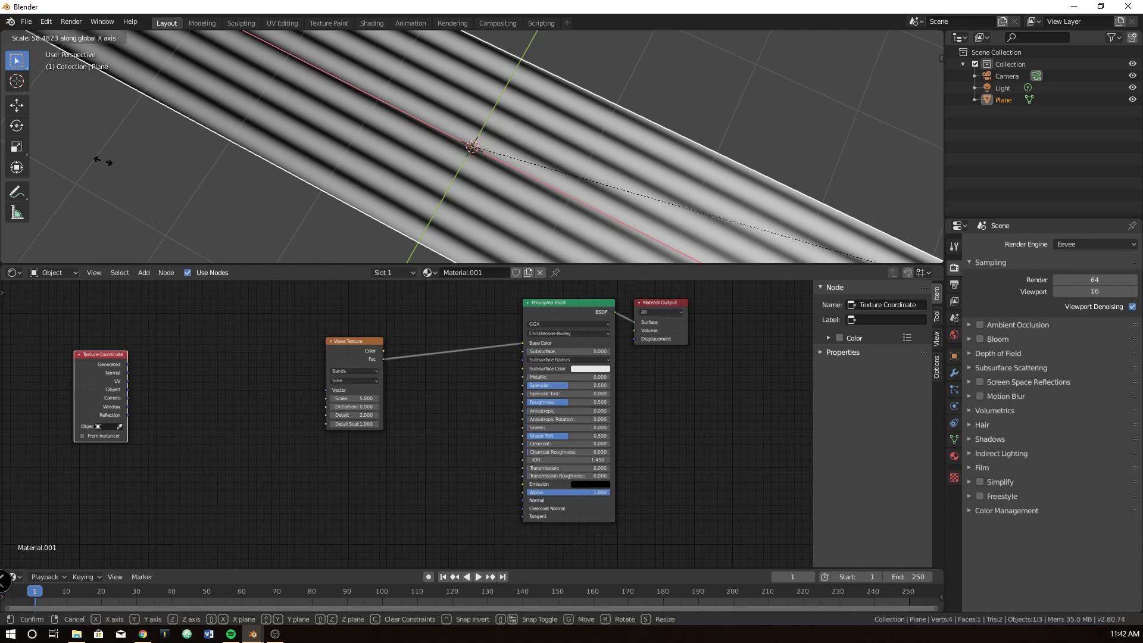
right_click(478, 153)
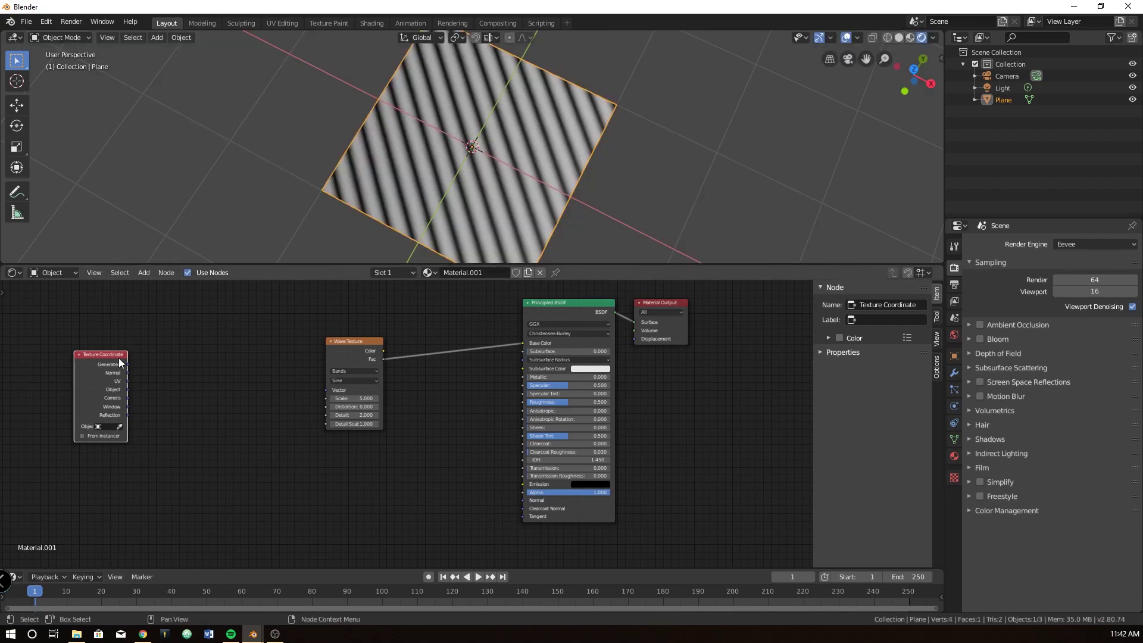
- Move the Texture Coordinate node slightly closer to the Wave Texture, level with it
left_click_drag(116, 362, 132, 349)
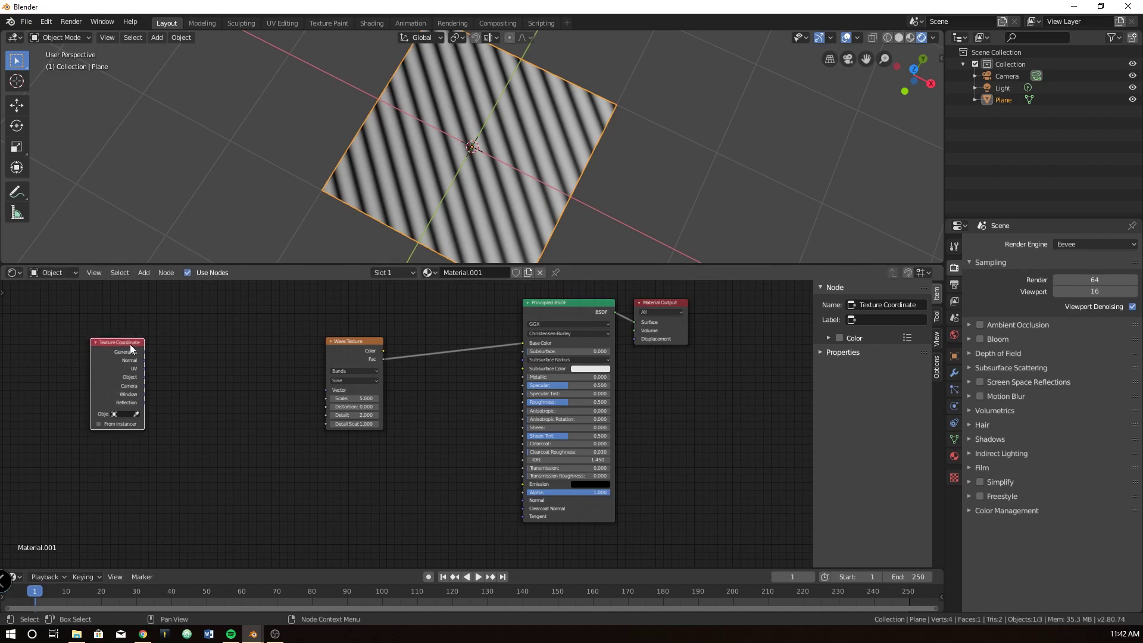
key("shift+a")
left_click(222, 433)
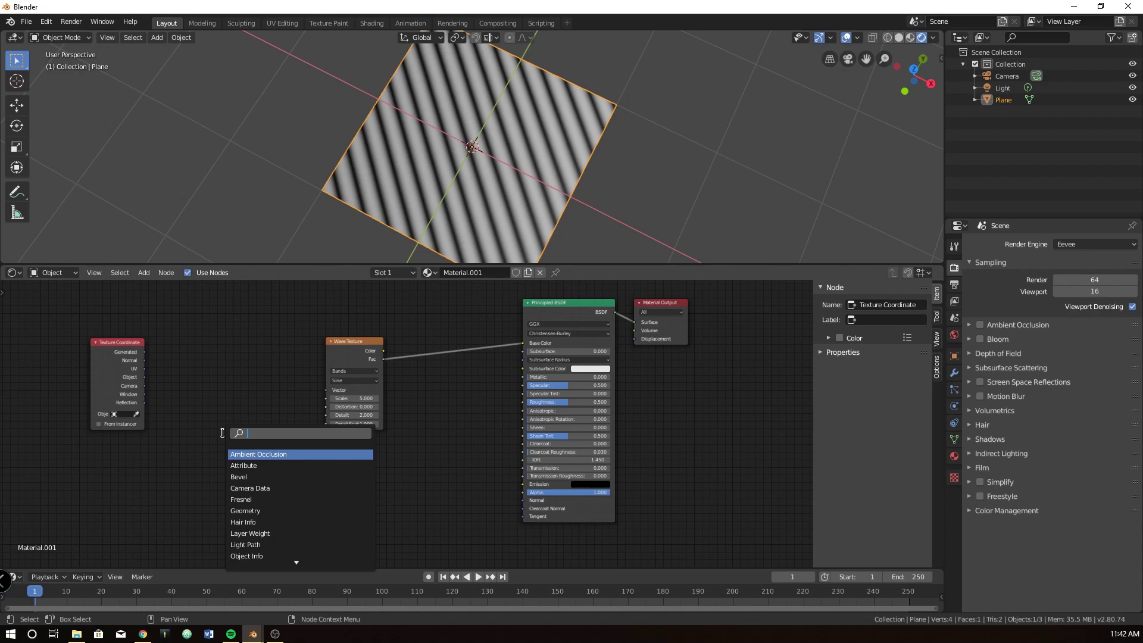
type("se")
key("Escape")
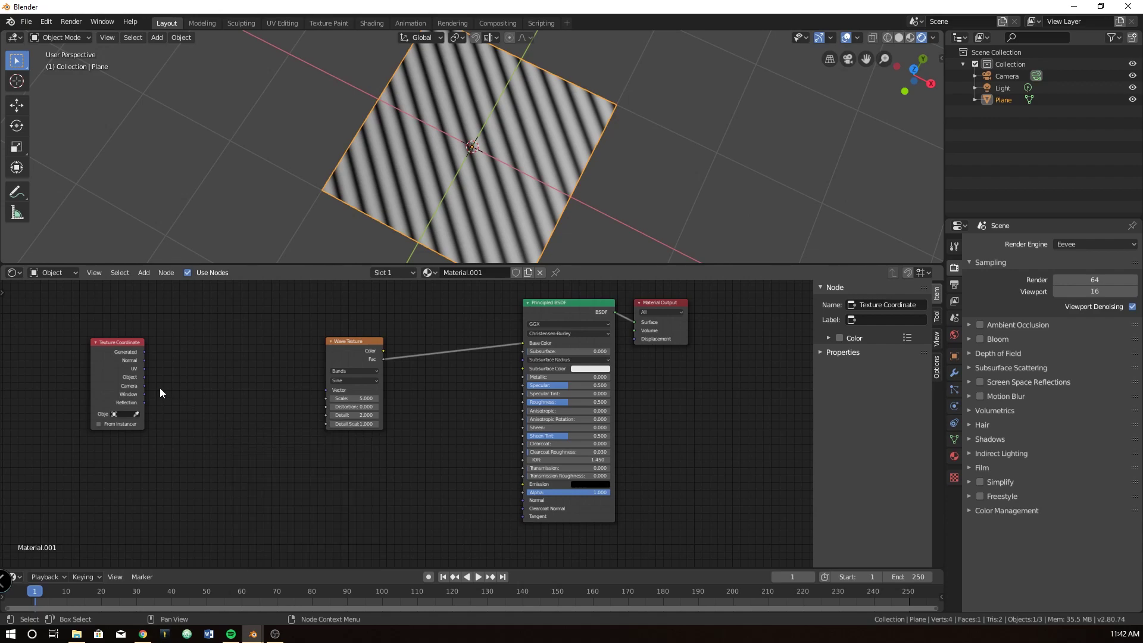
- Connect the Texture Coordinate's Object output to the Wave Texture's Vector and insert a Separate XYZ node into that link
left_click_drag(145, 378, 326, 391)
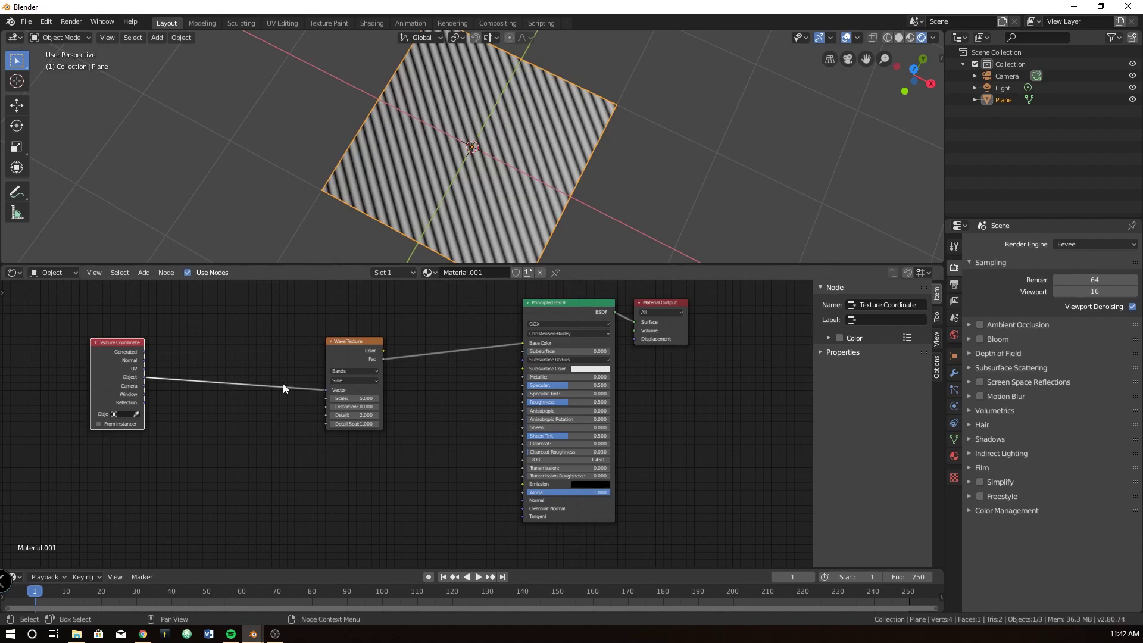
key("shift+a")
left_click(207, 432)
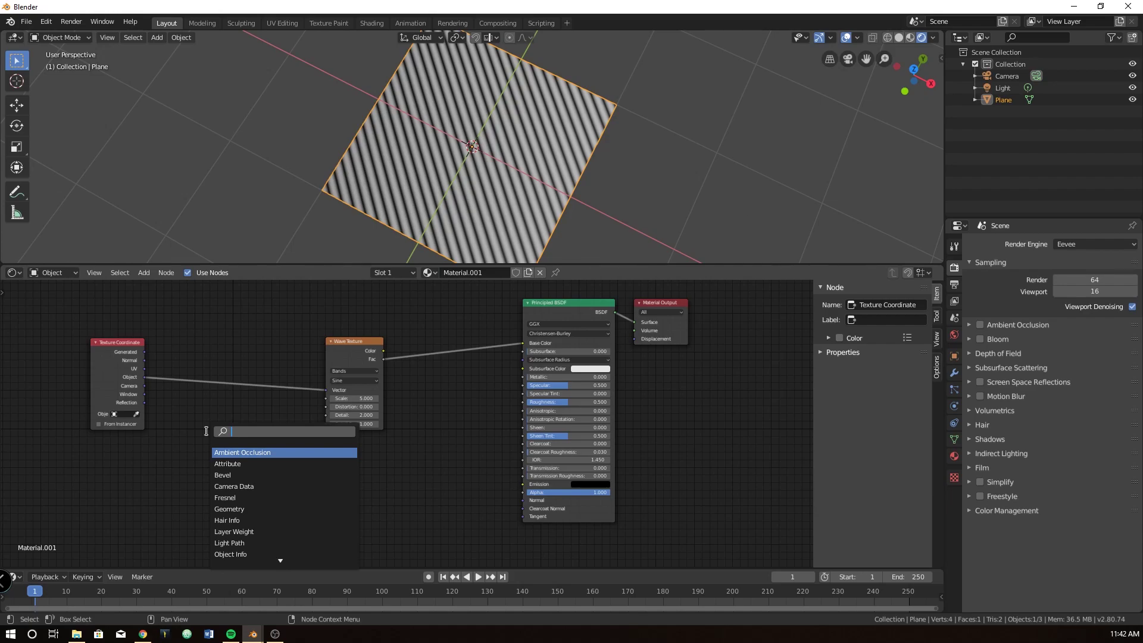
type("sep")
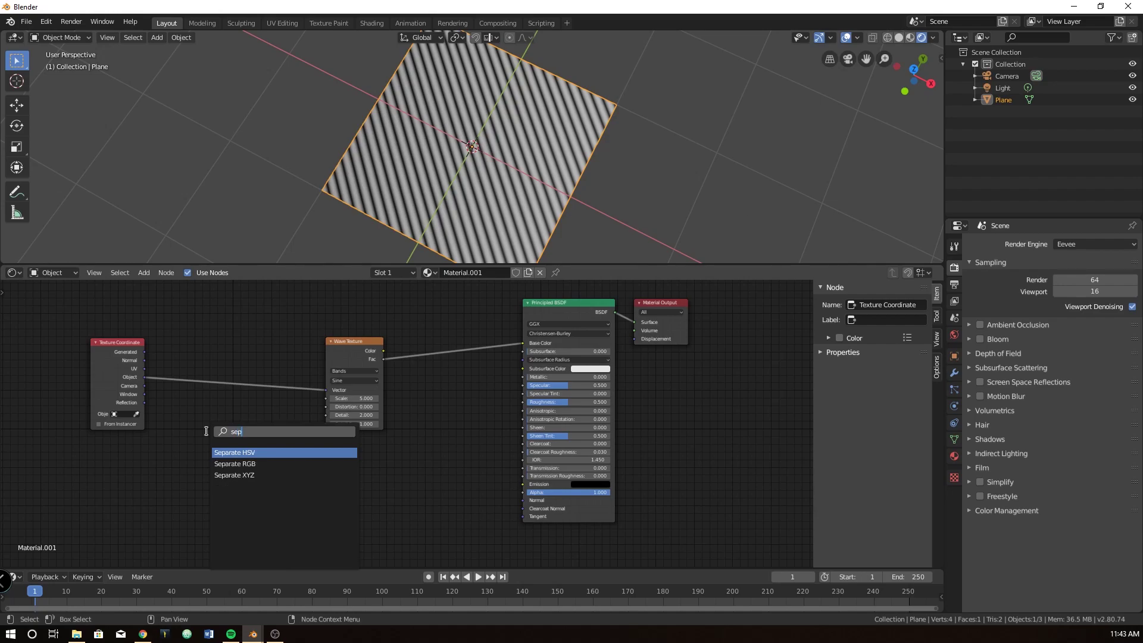
key("Down")
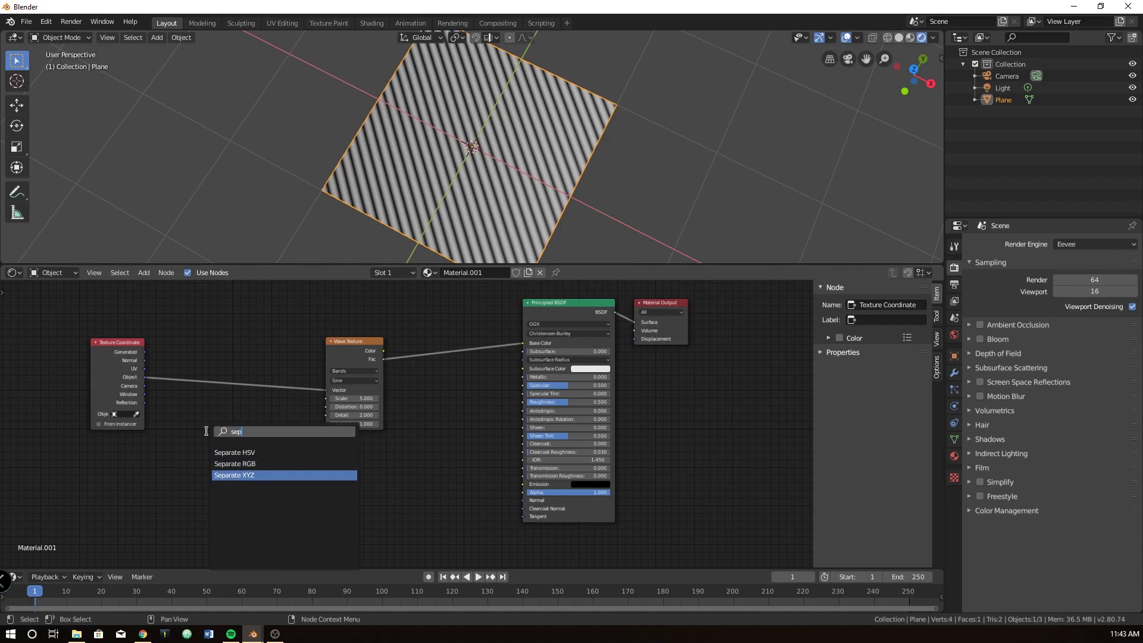
key("Return")
left_click(190, 355)
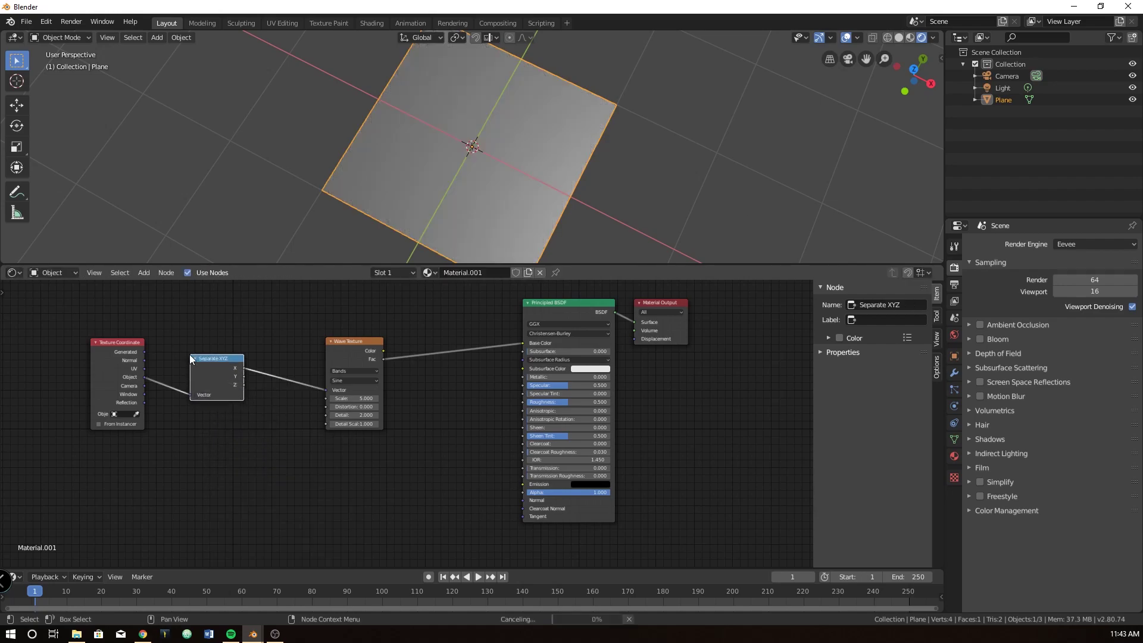
left_click_drag(216, 359, 201, 357)
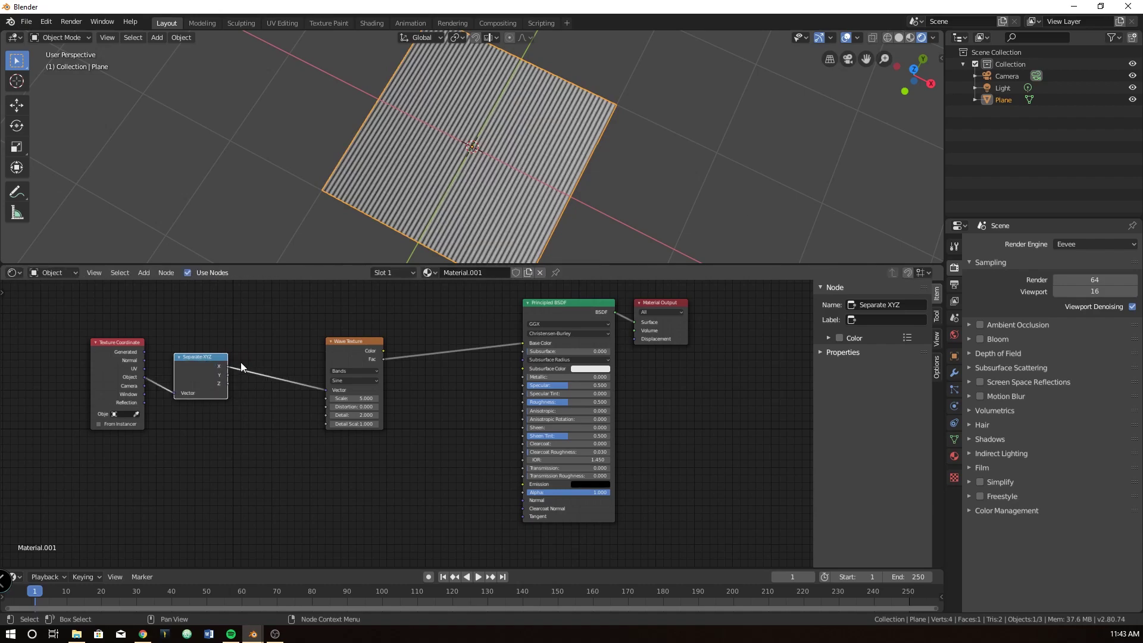
- Compare feeding the Wave Texture's Vector directly from the Object output with feeding it from the Separate XYZ's X output
left_click(228, 367)
left_click_drag(143, 377, 326, 390)
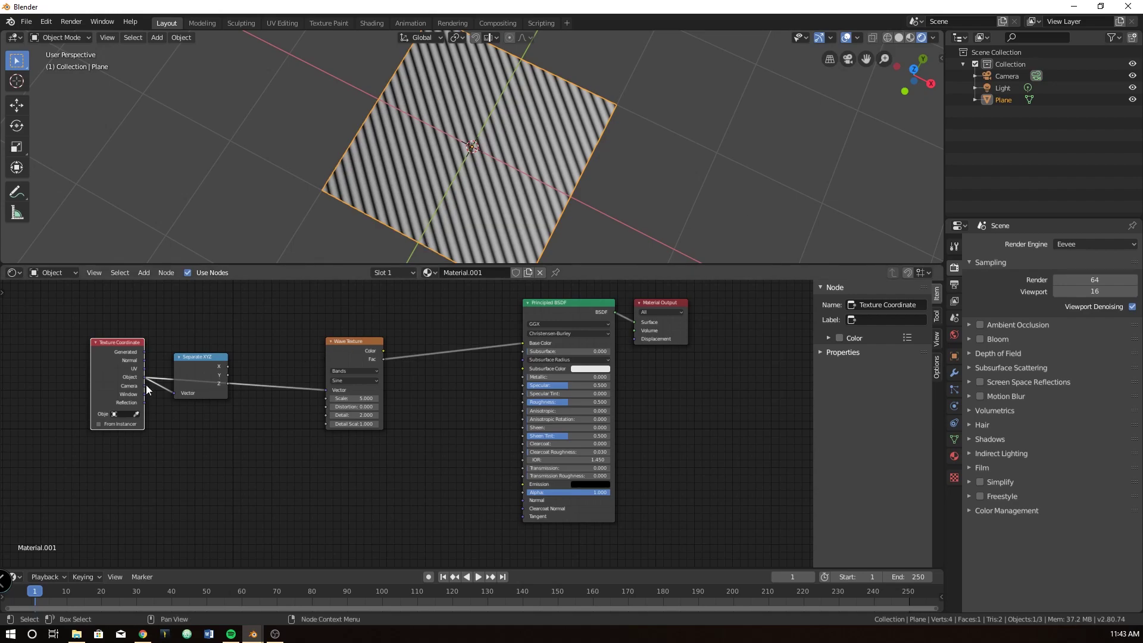
left_click_drag(228, 366, 328, 390)
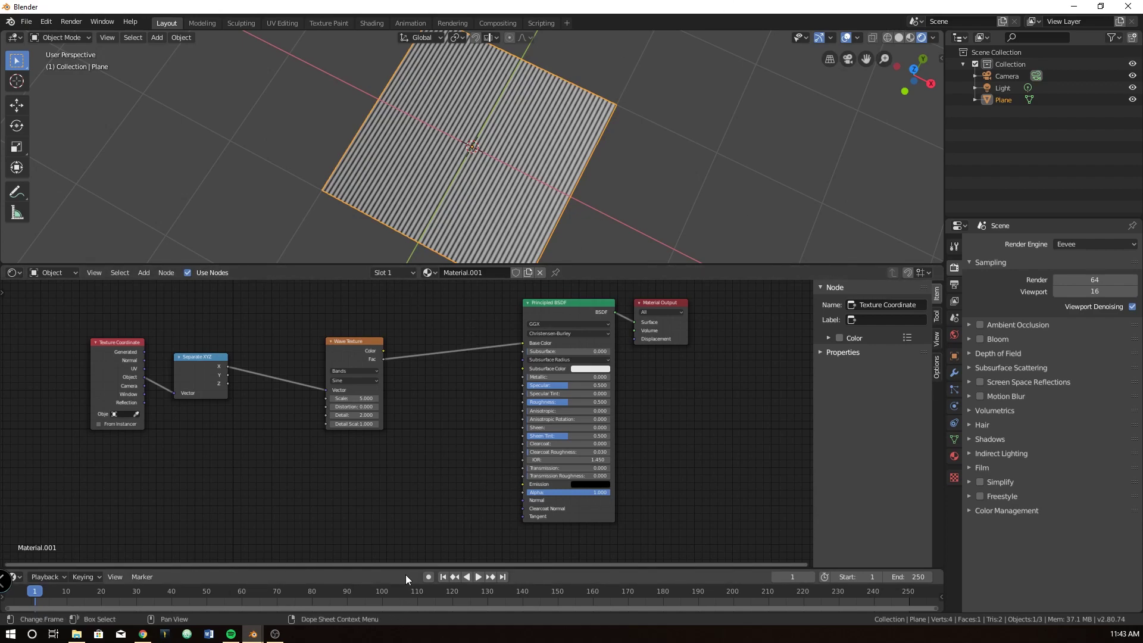
- Add a Noise Texture below the Separate XYZ, fed by the Object coordinates, and connect its Fac output to Base Color
scroll(241, 389, "up", 1)
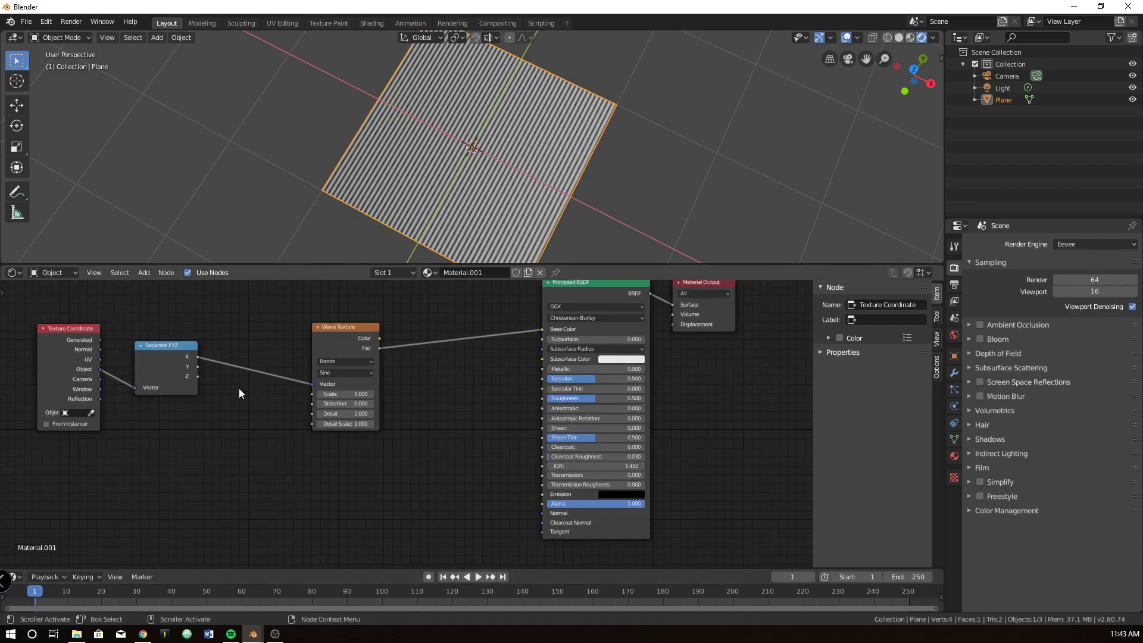
middle_click_drag(237, 391, 301, 401)
scroll(299, 424, "up", 2)
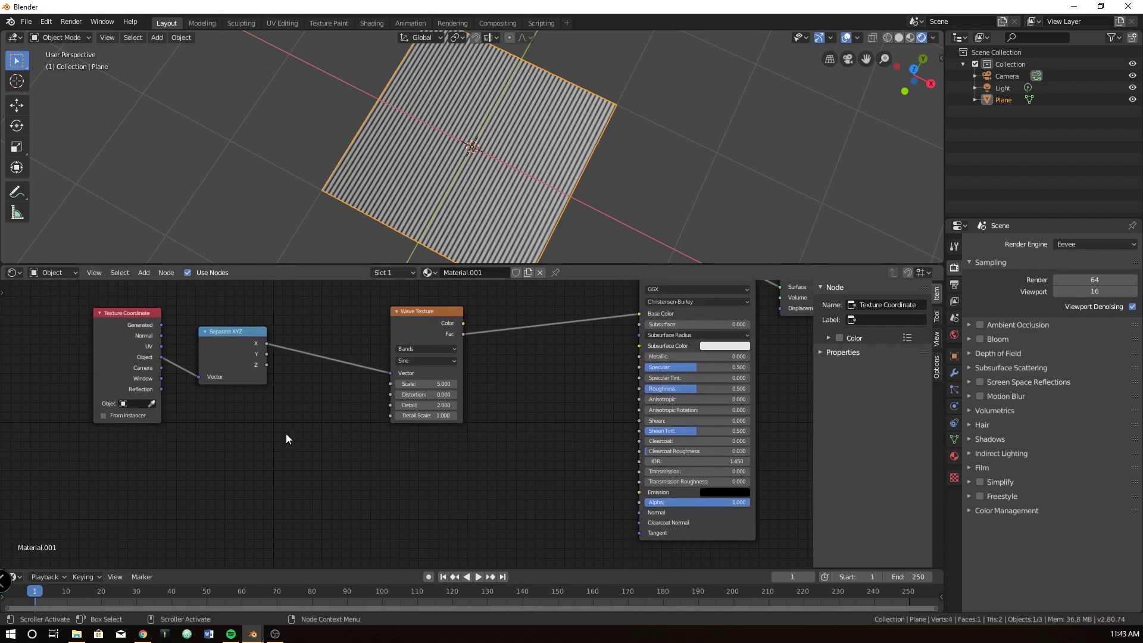
key("shift+a")
type("noise")
key("Return")
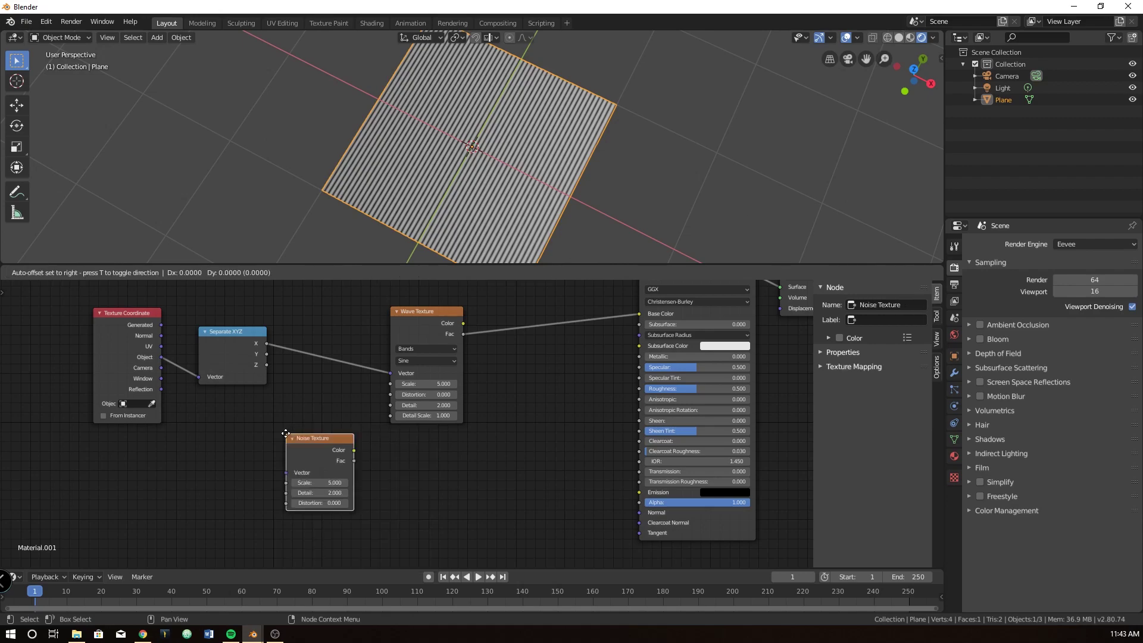
left_click(207, 422)
mouse_move(161, 357)
left_mouse_down()
mouse_move(196, 413)
mouse_move(206, 462)
mouse_move(562, 326)
mouse_move(640, 312)
left_mouse_up()
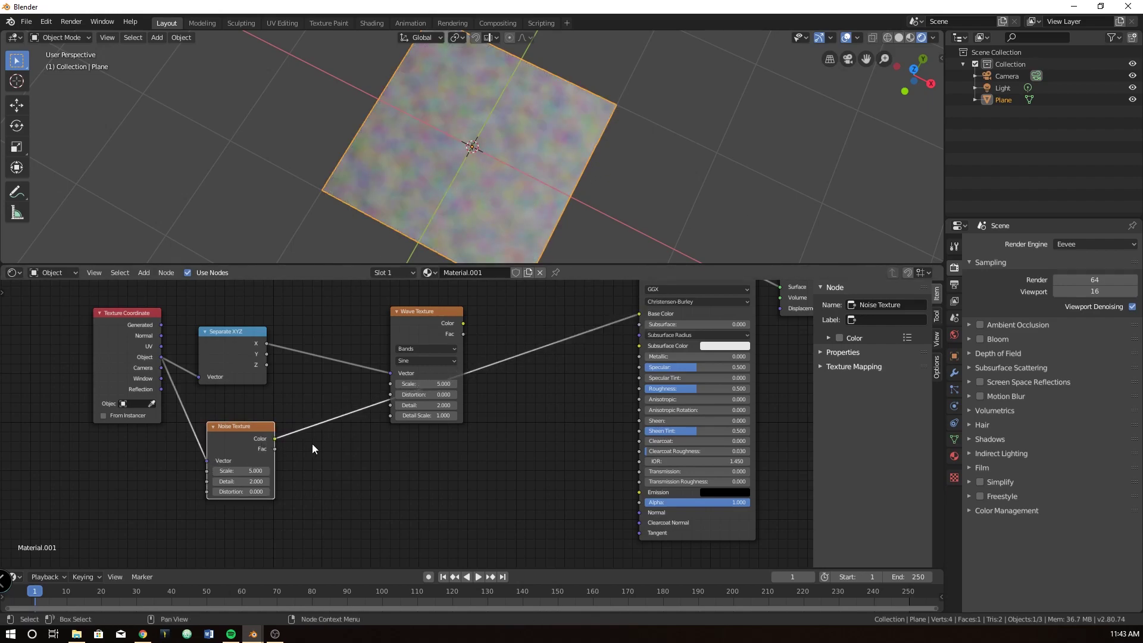
left_click_drag(274, 449, 639, 314)
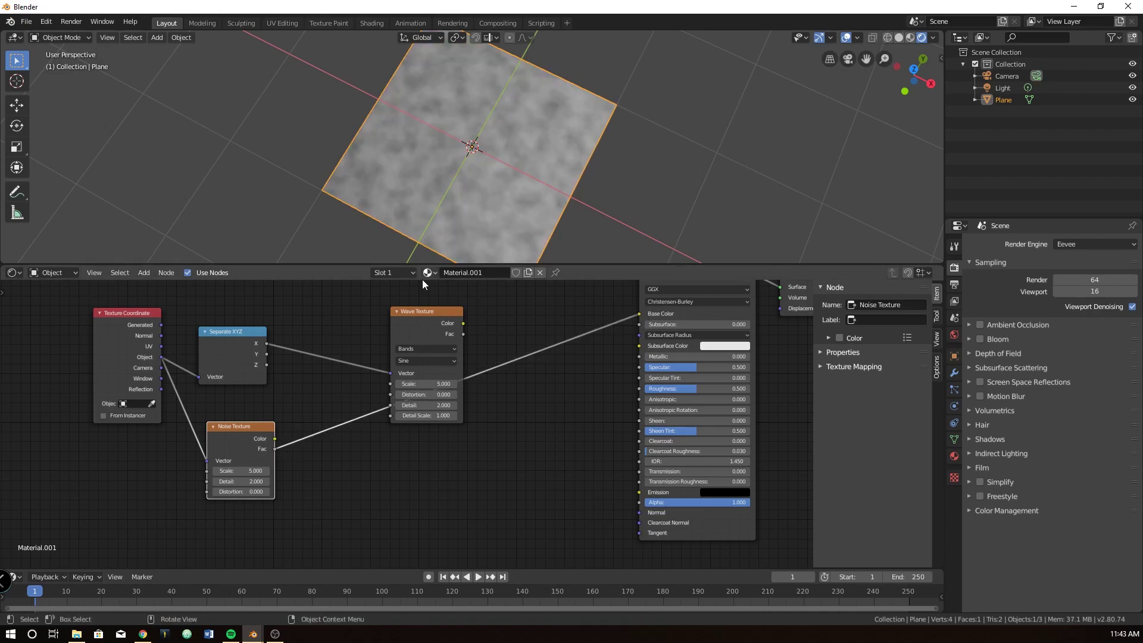
- Set the Noise Texture's Scale to 0.5, Detail to 16 and Distortion to 34.4
scroll(283, 462, "up", 1)
middle_click_drag(284, 446, 274, 464)
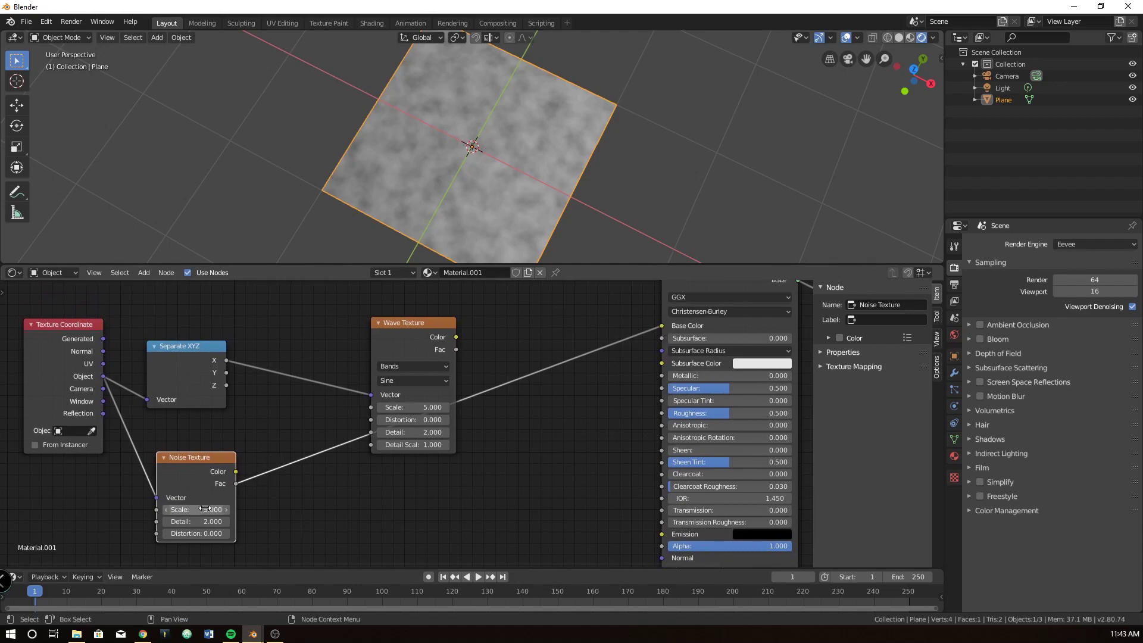
left_click_drag(203, 509, 176, 509)
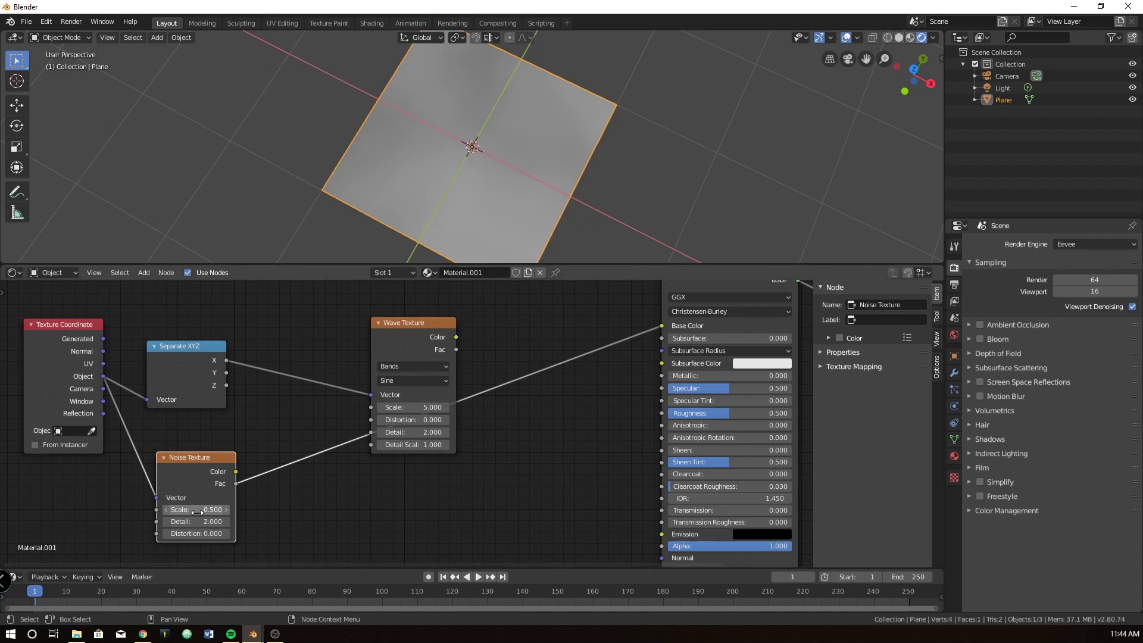
left_click_drag(226, 525, 298, 526)
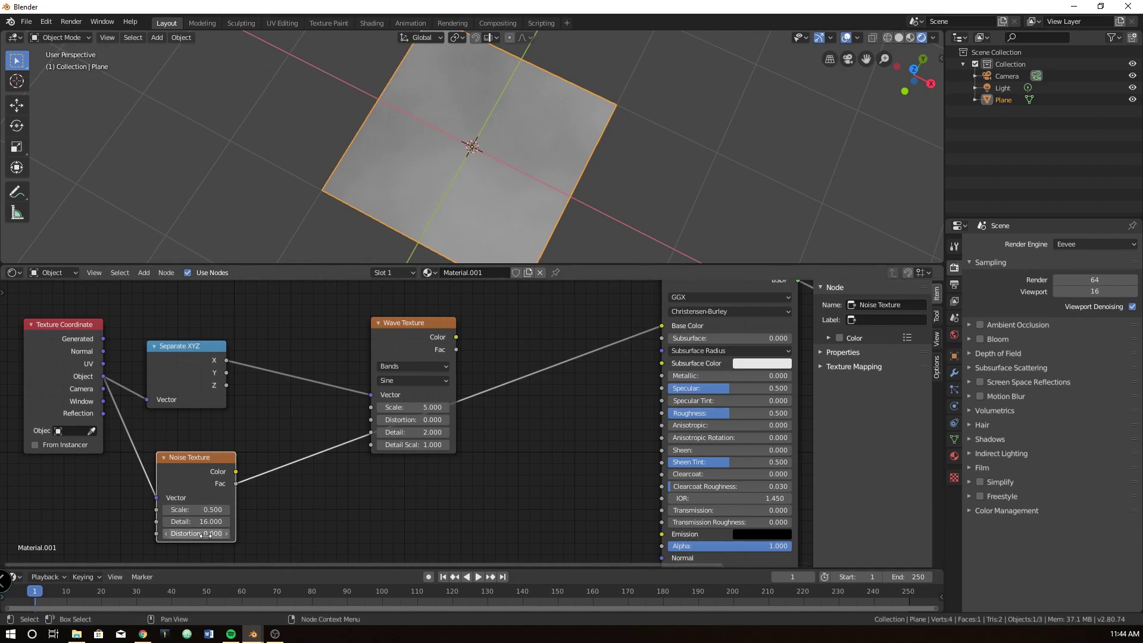
left_click_drag(205, 534, 614, 535)
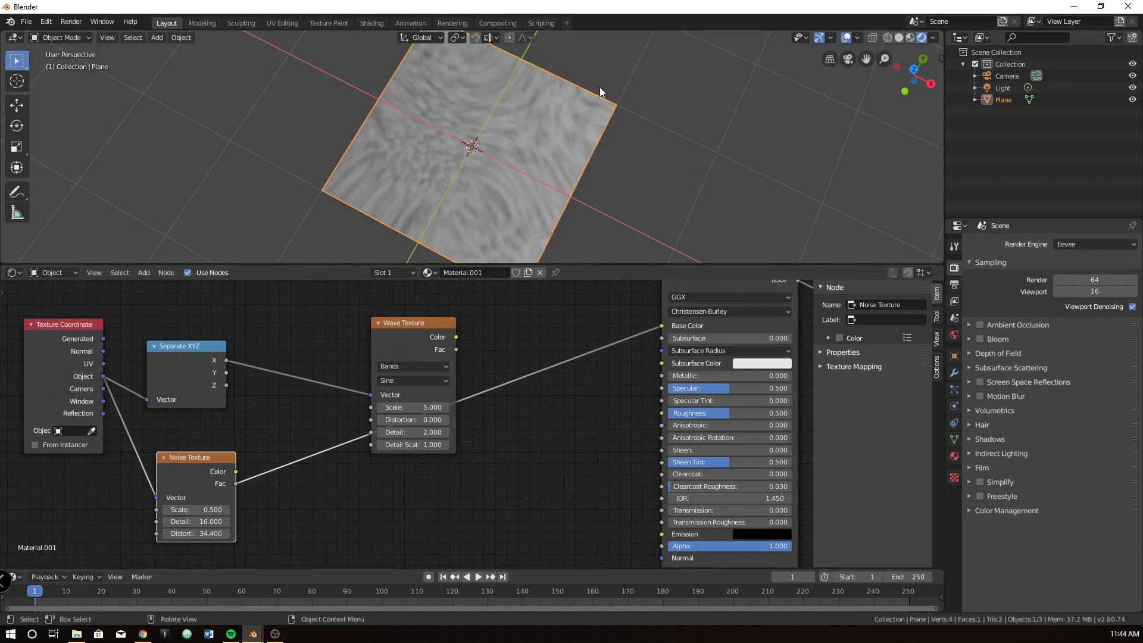
- Refine the Noise Texture to a Scale of 0.05 and a Distortion of 37.7
left_click_drag(197, 510, 227, 511)
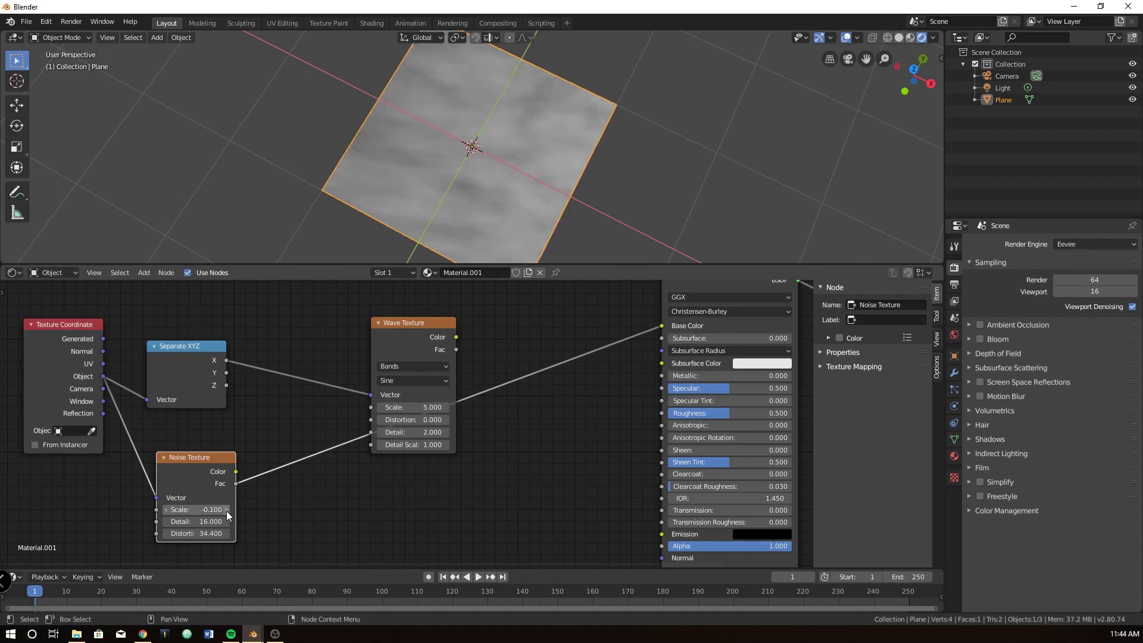
left_click(227, 510)
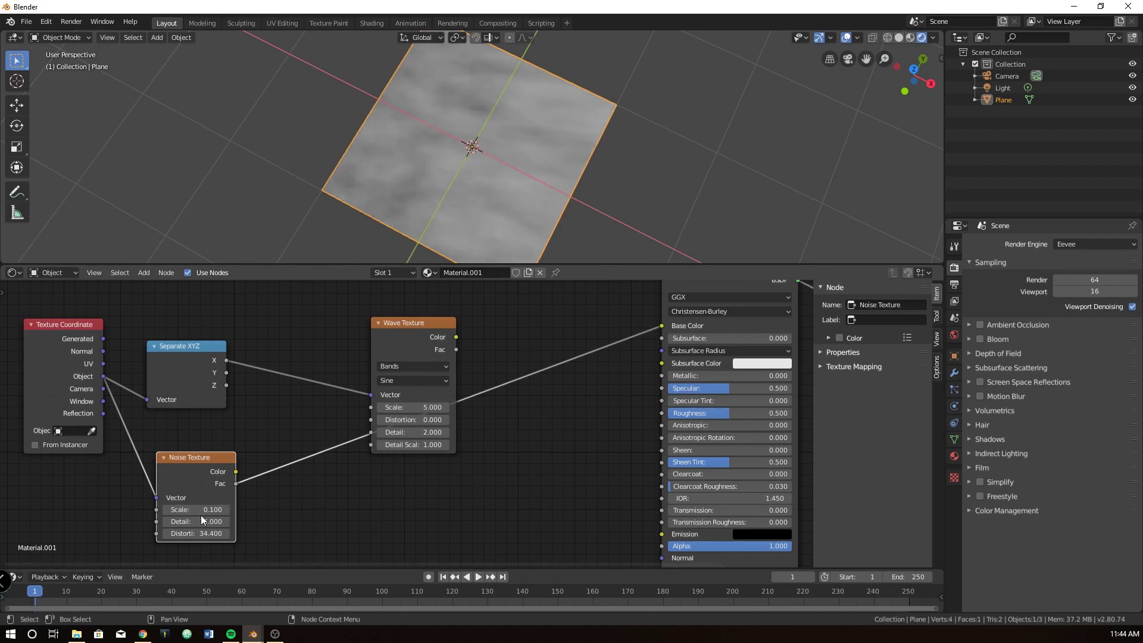
left_click(200, 513)
key("BackSpace")
type(".05")
key("Return")
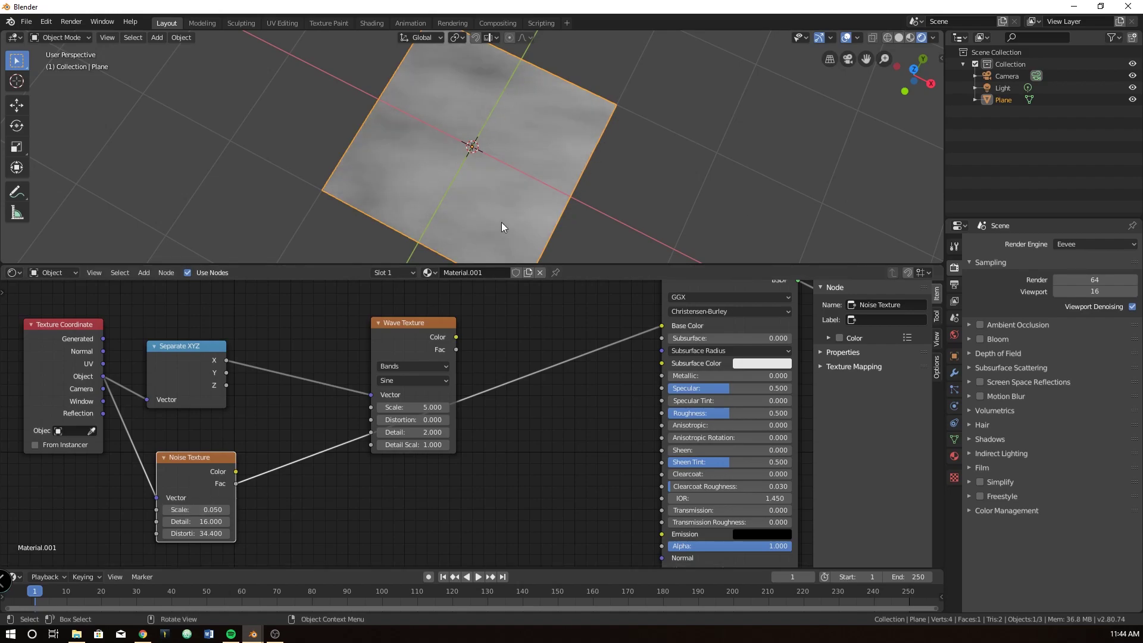
left_click_drag(196, 534, 214, 533)
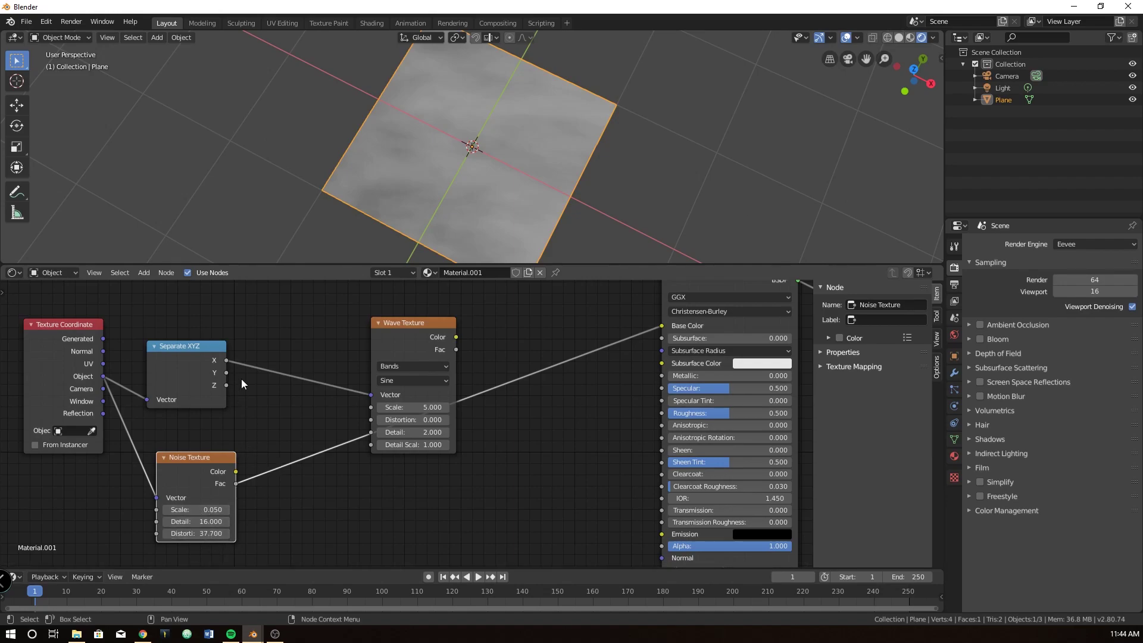
- Connect the Wave Texture's Color output to the Principled BSDF's Base Color in place of the noise
scroll(596, 344, "down", 1)
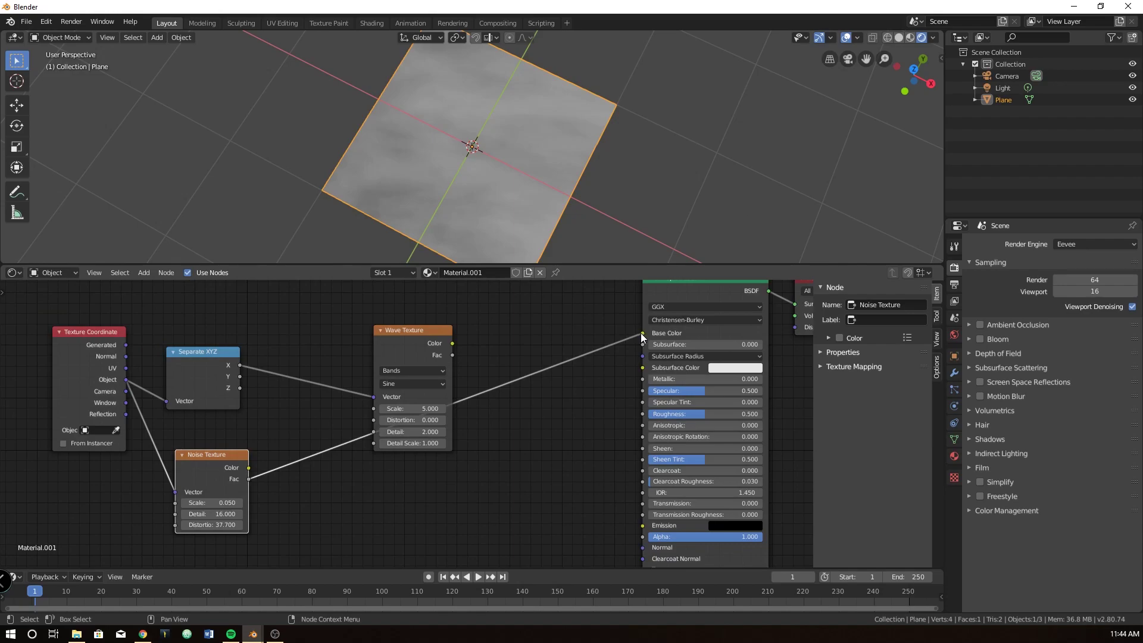
left_click_drag(453, 344, 643, 334)
left_click(345, 456)
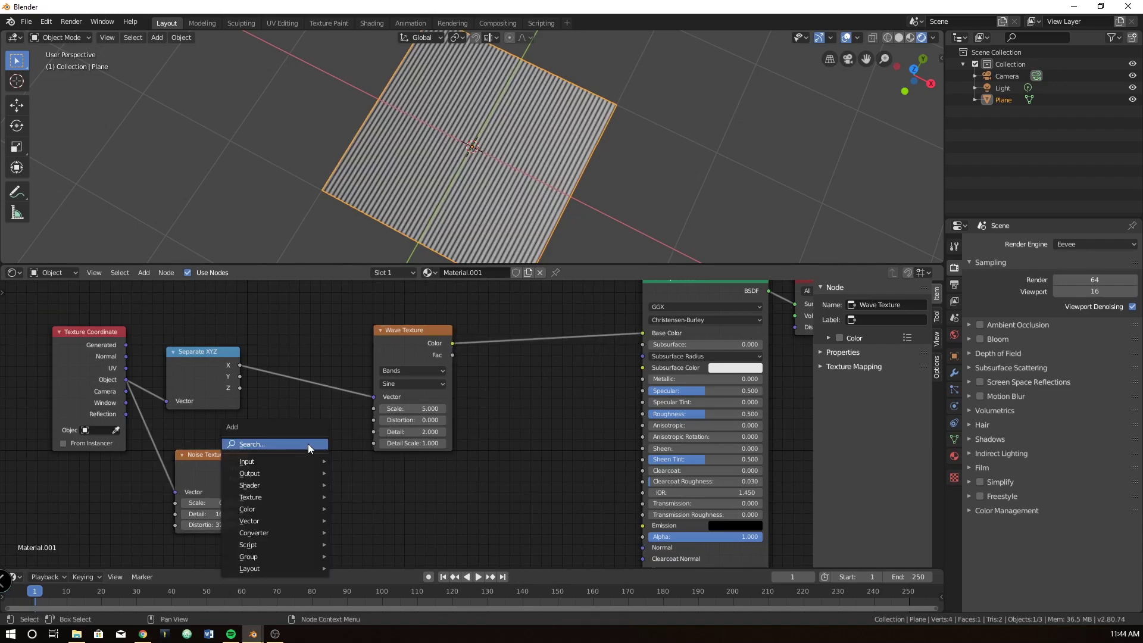
- Insert a Combine XYZ node between the Separate XYZ's X output and the Wave Texture's Vector input
key("shift+a")
left_click(308, 444)
type("combi")
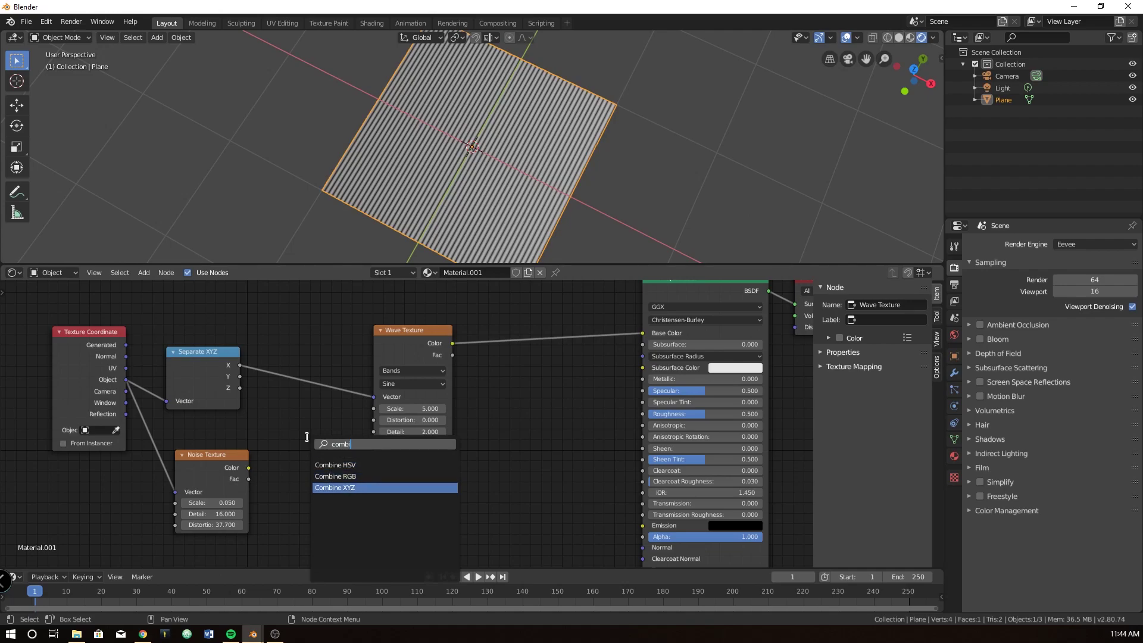
left_click(335, 487)
left_click(287, 368)
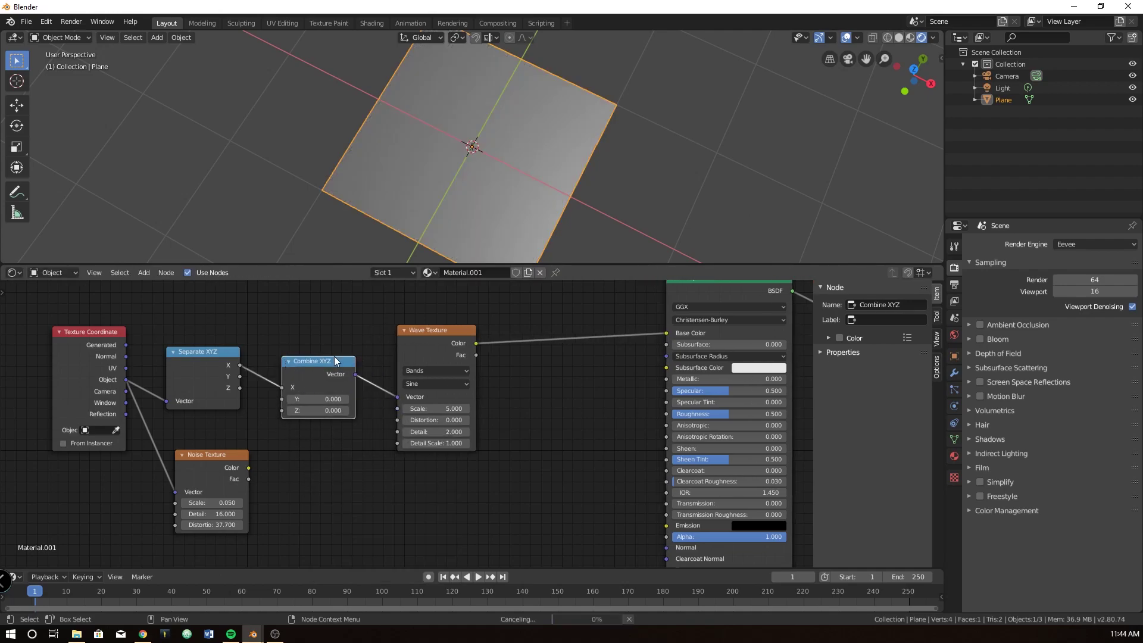
mouse_move(337, 361)
left_mouse_down()
mouse_move(368, 353)
mouse_move(354, 354)
left_mouse_up()
- Try feeding the Wave Texture's Vector directly from the Separate XYZ's X output and from the Object output
left_click_drag(240, 366, 398, 397)
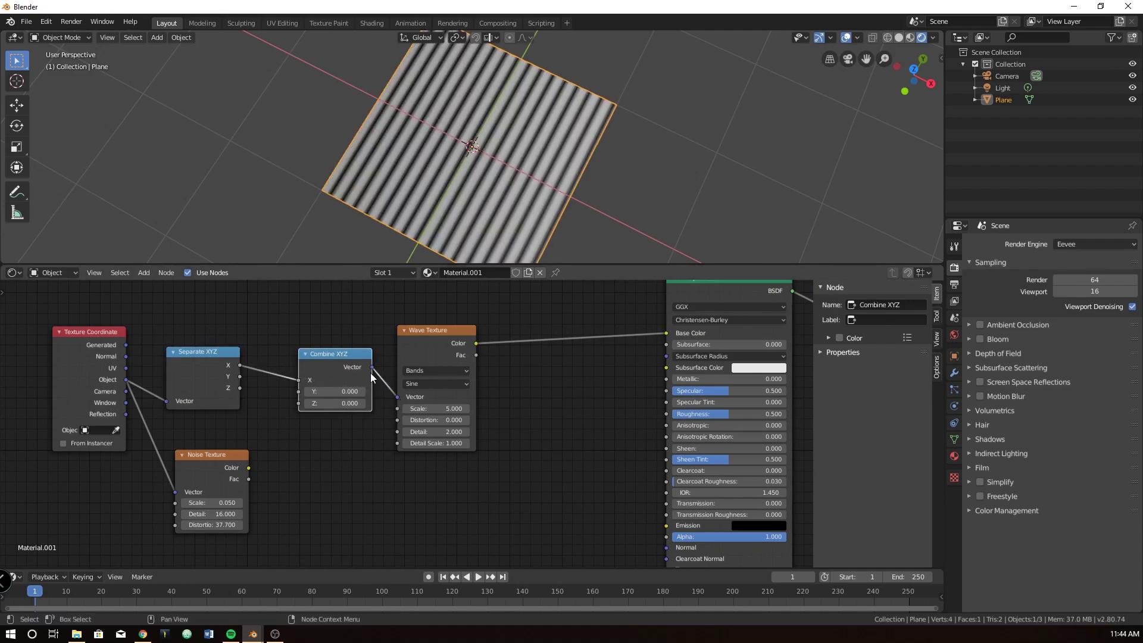
left_click_drag(127, 381, 399, 398)
- Connect the Noise Texture's Fac output to the Combine XYZ's Y input and align the Noise Texture under the Separate XYZ
left_click_drag(249, 481, 309, 524)
left_click_drag(266, 490, 300, 398)
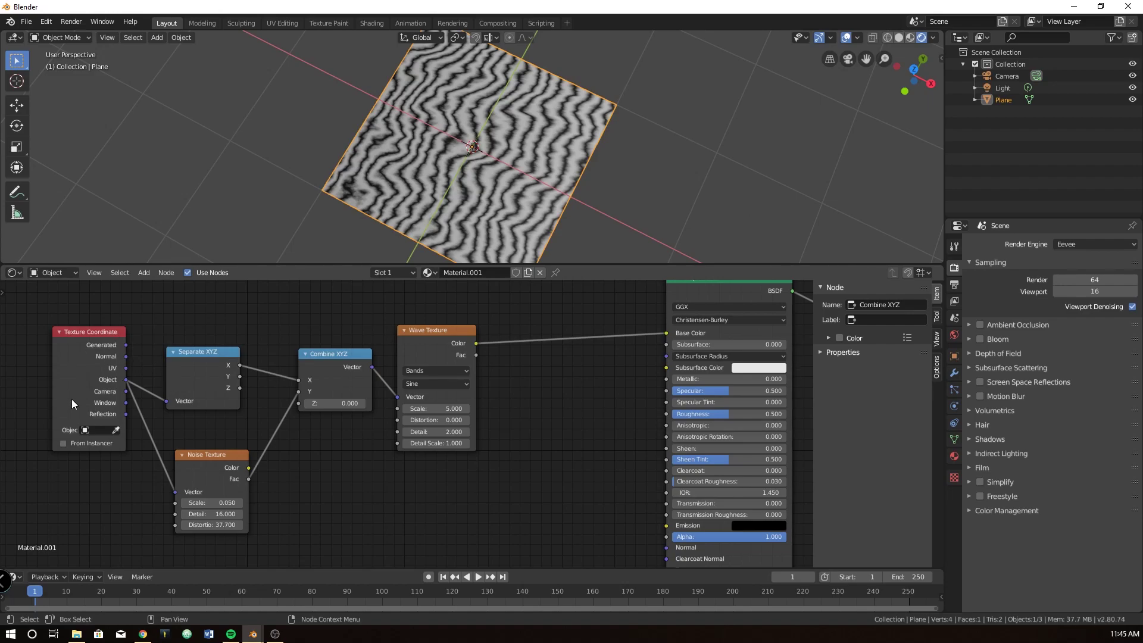
left_click_drag(197, 457, 186, 448)
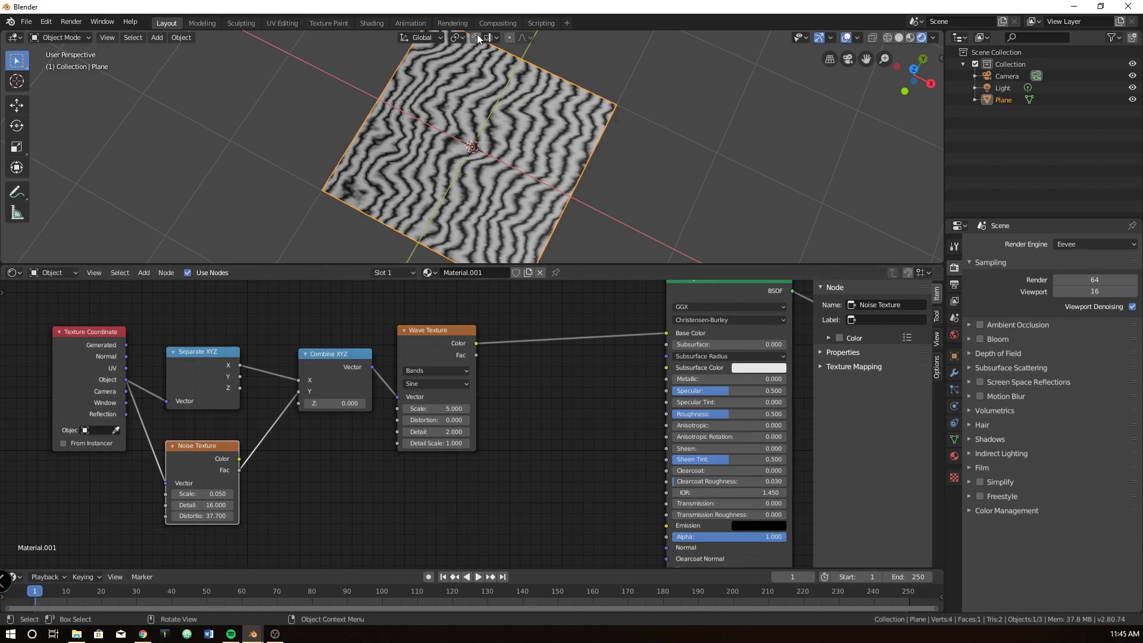
- Insert a ColorRamp node between the Wave Texture's Color output and the Principled BSDF's Base Color
middle_click_drag(626, 101, 627, 187)
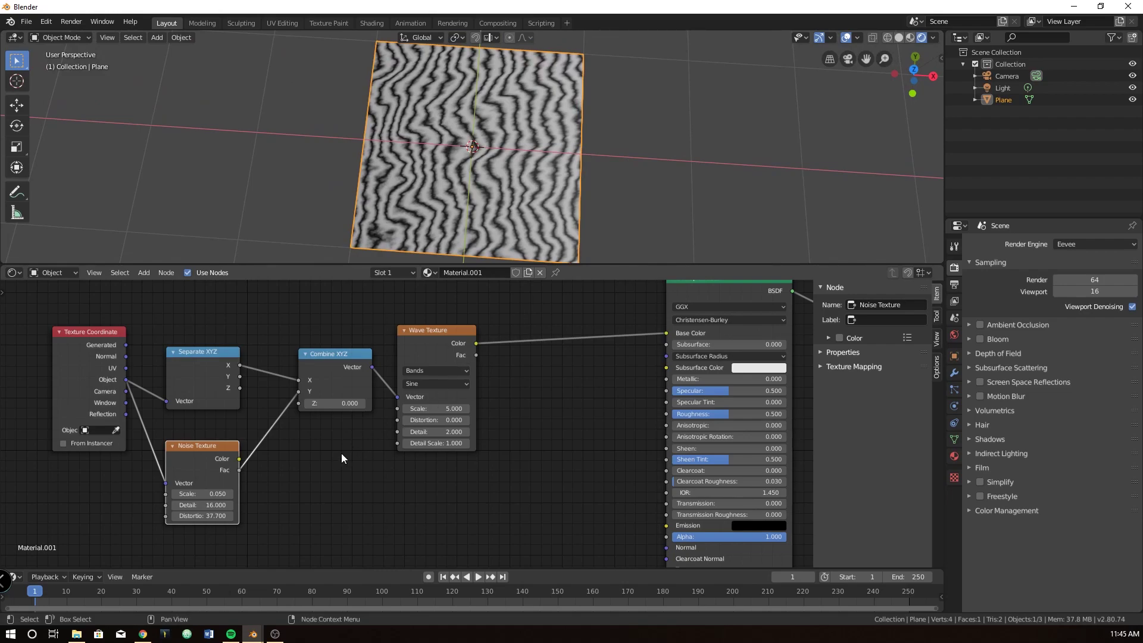
scroll(341, 452, "up", 1)
middle_click_drag(296, 451, 142, 460)
scroll(460, 395, "down", 2)
middle_click_drag(449, 396, 272, 423)
key("shift+a")
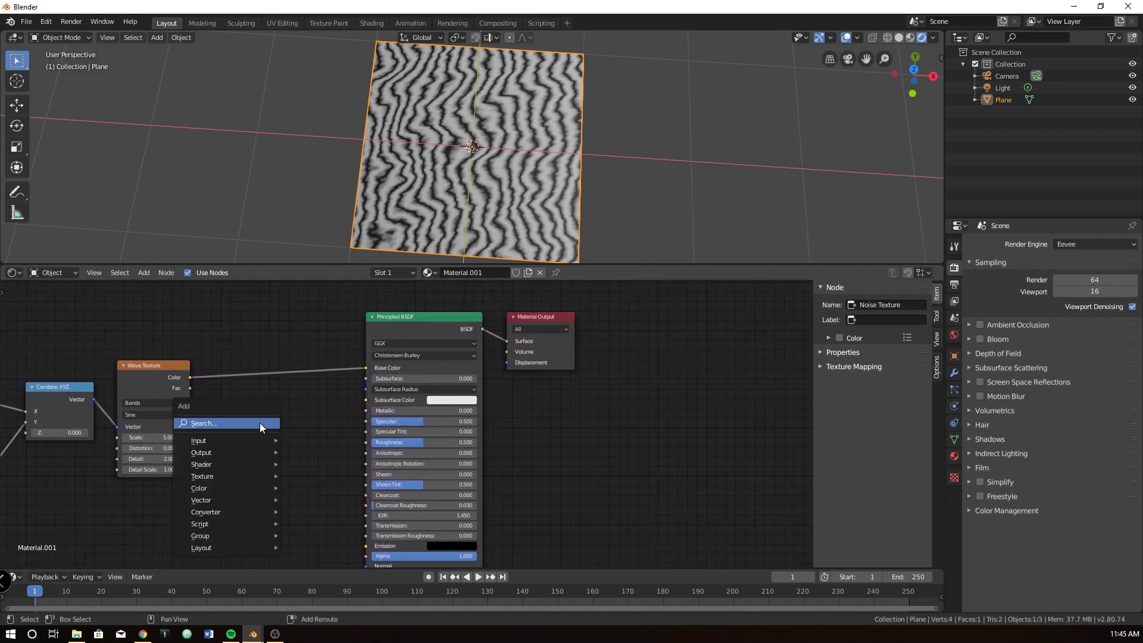
left_click(260, 423)
type("color")
key("Return")
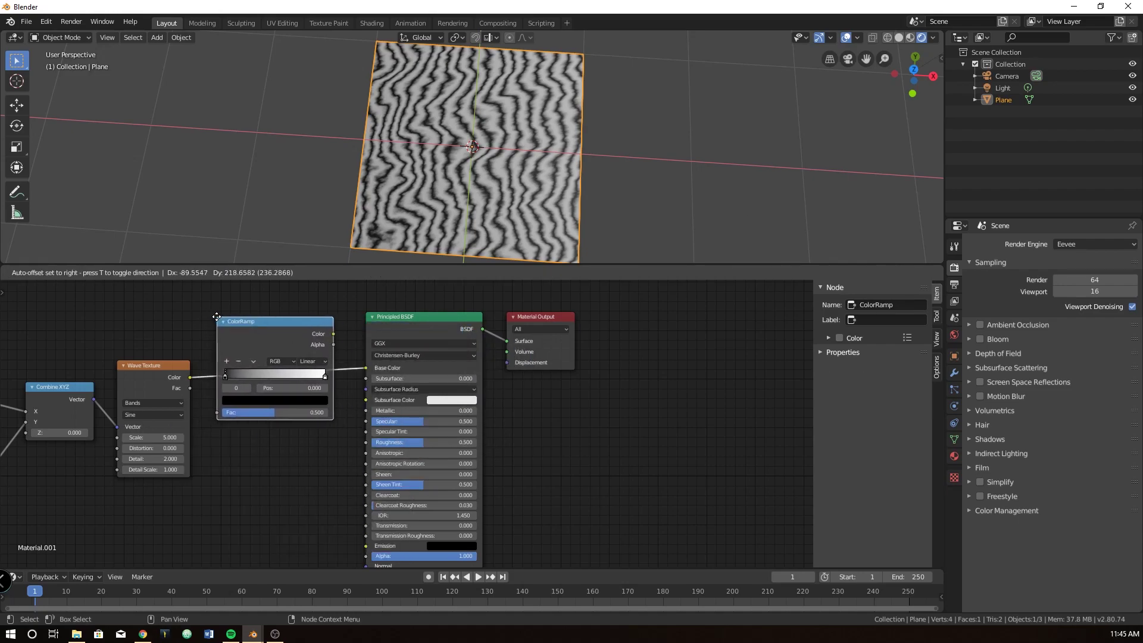
left_click(229, 318)
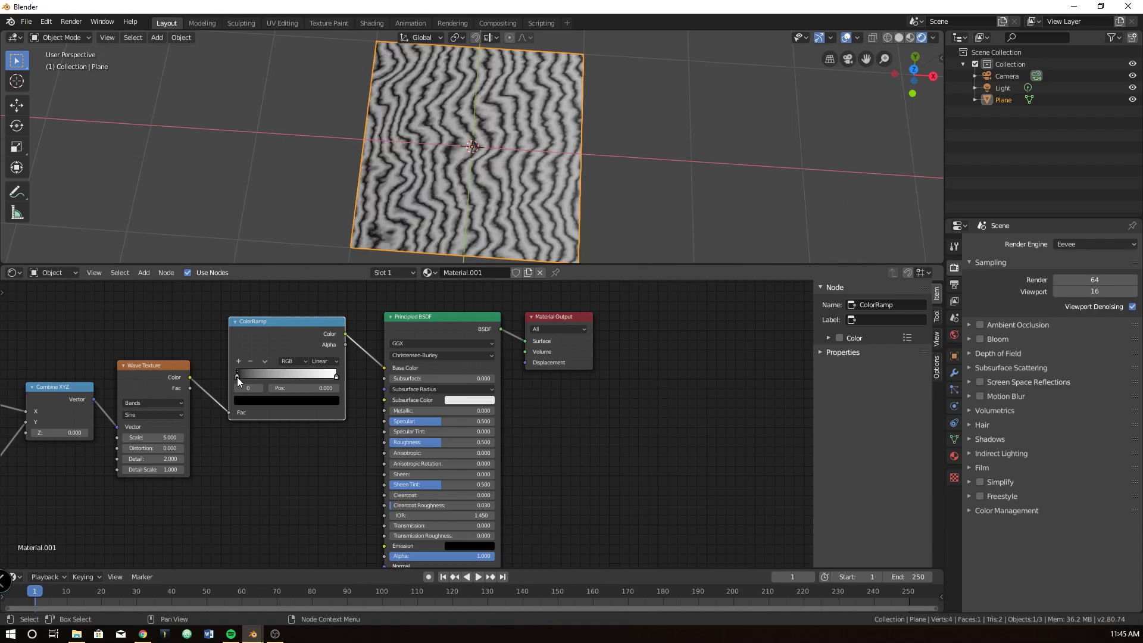
- Add several extra color stops to the ColorRamp between its black and white ends
left_click(238, 361)
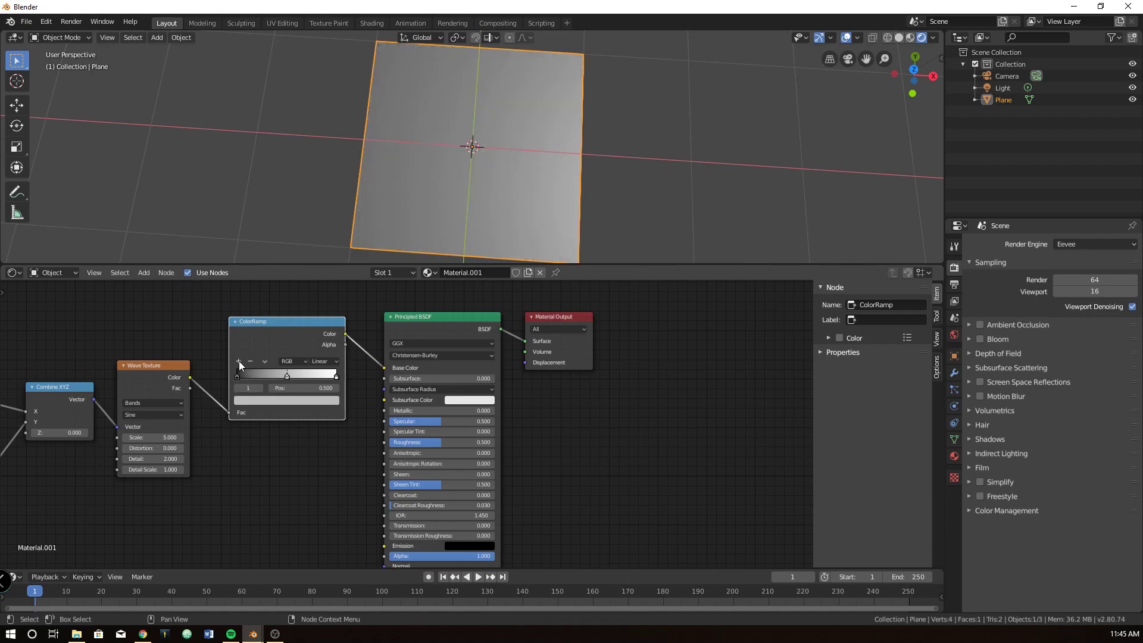
left_click(238, 360)
left_click(237, 376)
left_click(238, 360)
left_click(237, 360)
left_click(237, 360)
left_click(237, 360)
scroll(274, 384, "up", 5)
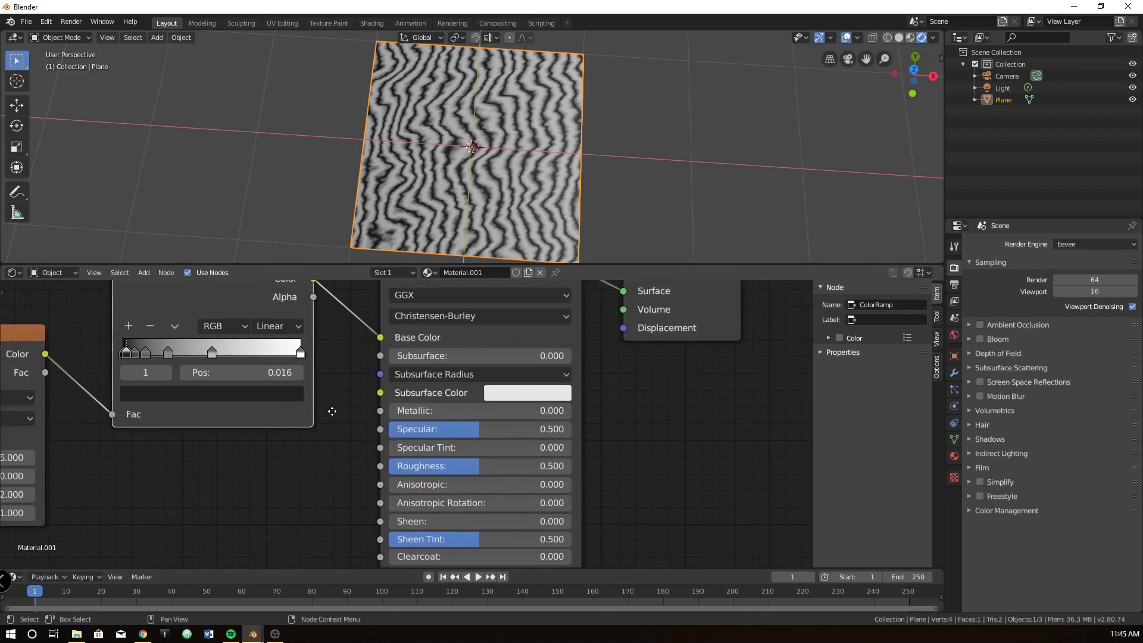
- Spread the extra ColorRamp stops along the gradient, add two more near the dark end and open the first stop's color
left_click_drag(367, 429, 477, 433)
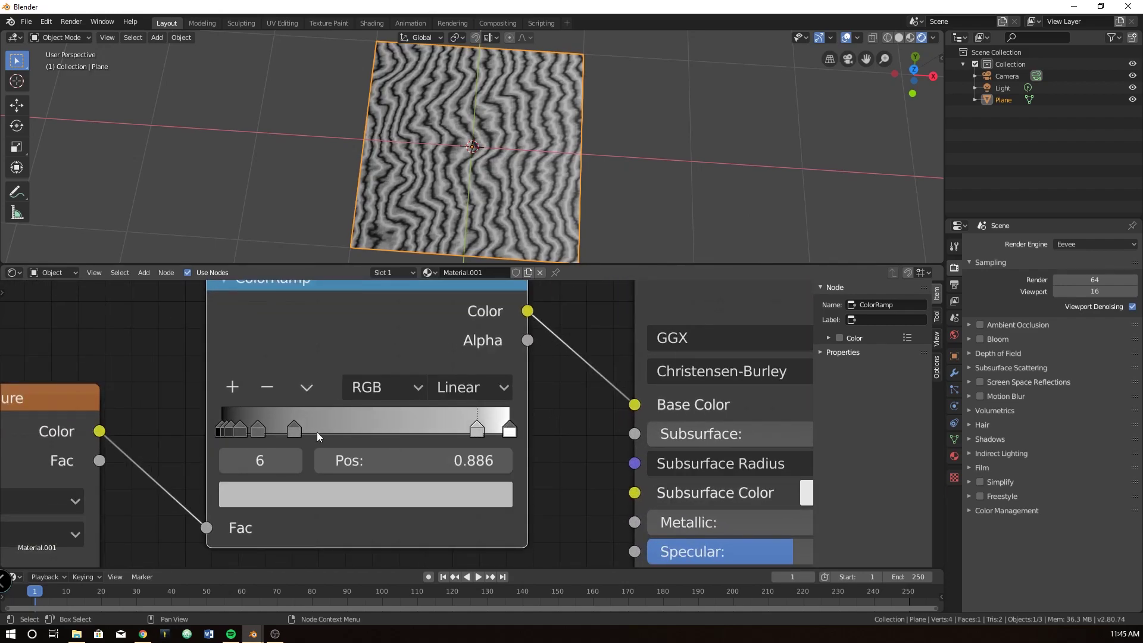
left_click_drag(316, 431, 444, 429)
left_click_drag(261, 433, 334, 430)
left_click_drag(223, 433, 268, 430)
left_click(231, 389)
left_click(231, 388)
left_click(232, 389)
left_click(232, 388)
left_click(249, 426)
scroll(314, 439, "up", 1)
left_click(246, 434)
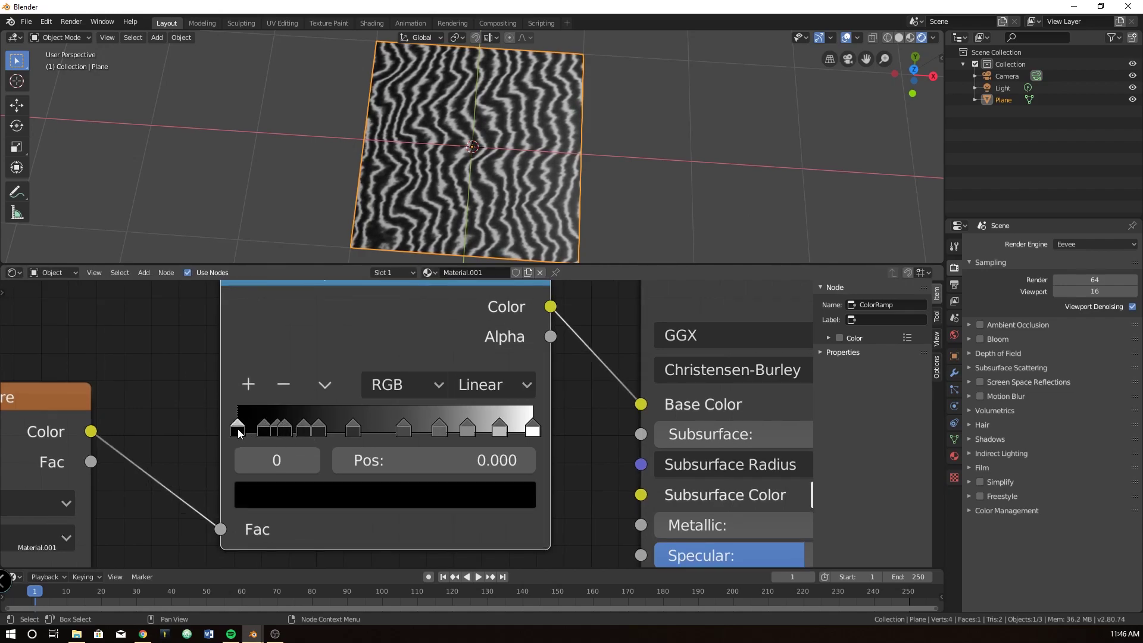
left_click(247, 494)
- Remove the ColorRamp stops until only the white stop at position 1.000 remains
left_click(265, 430)
left_click(284, 384)
left_click(284, 384)
left_click(285, 384)
left_click(285, 384)
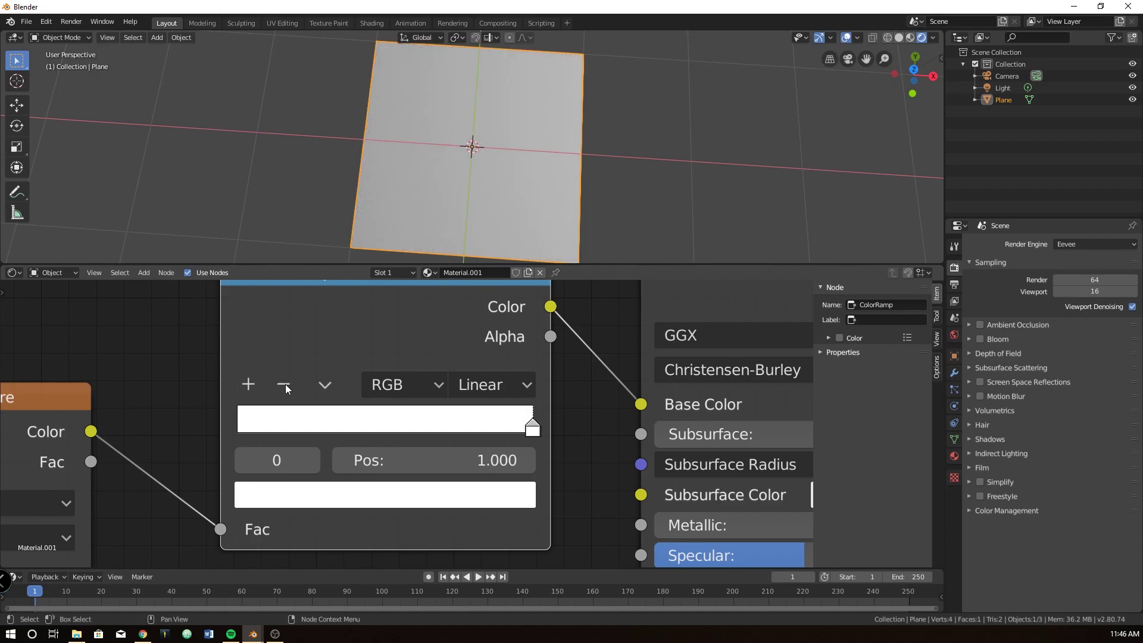
- Give the remaining ColorRamp stop a fully saturated orange color with a hue of about 0.063
left_click(479, 497)
left_click_drag(338, 207, 309, 293)
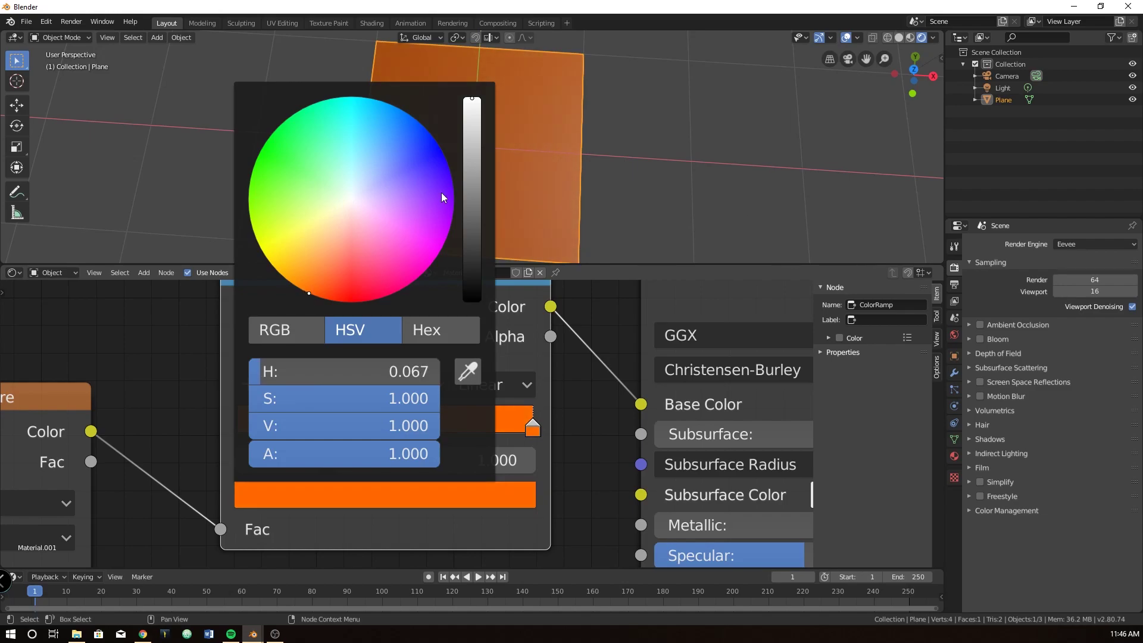
left_click(377, 369)
type(".87")
key("Return")
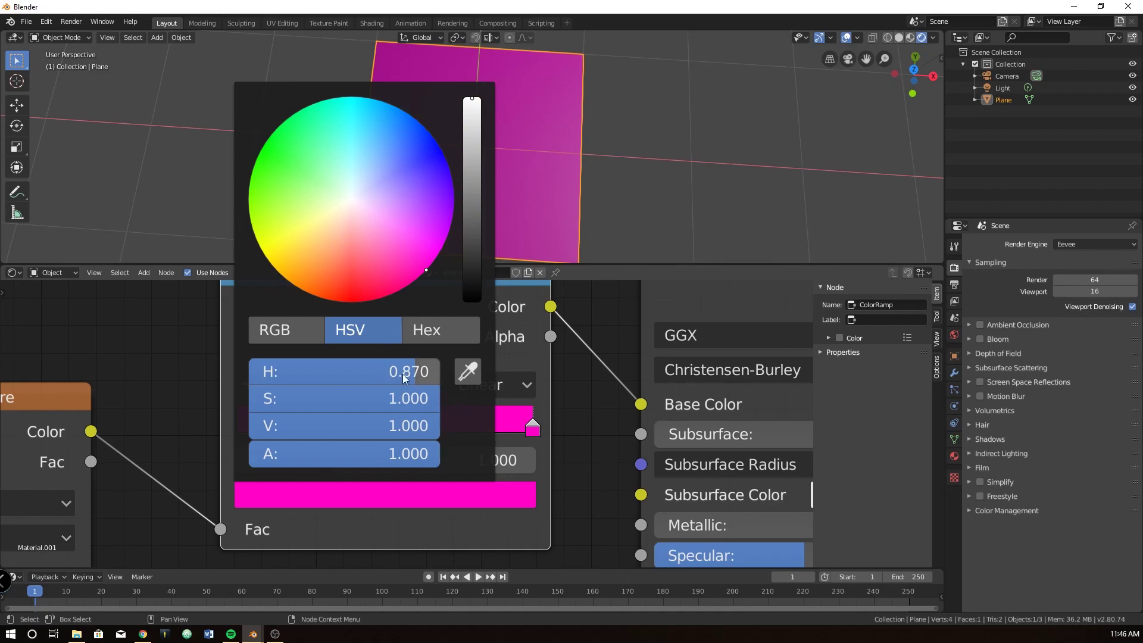
left_click(376, 366)
left_click(485, 432)
left_click_drag(420, 370, 277, 371)
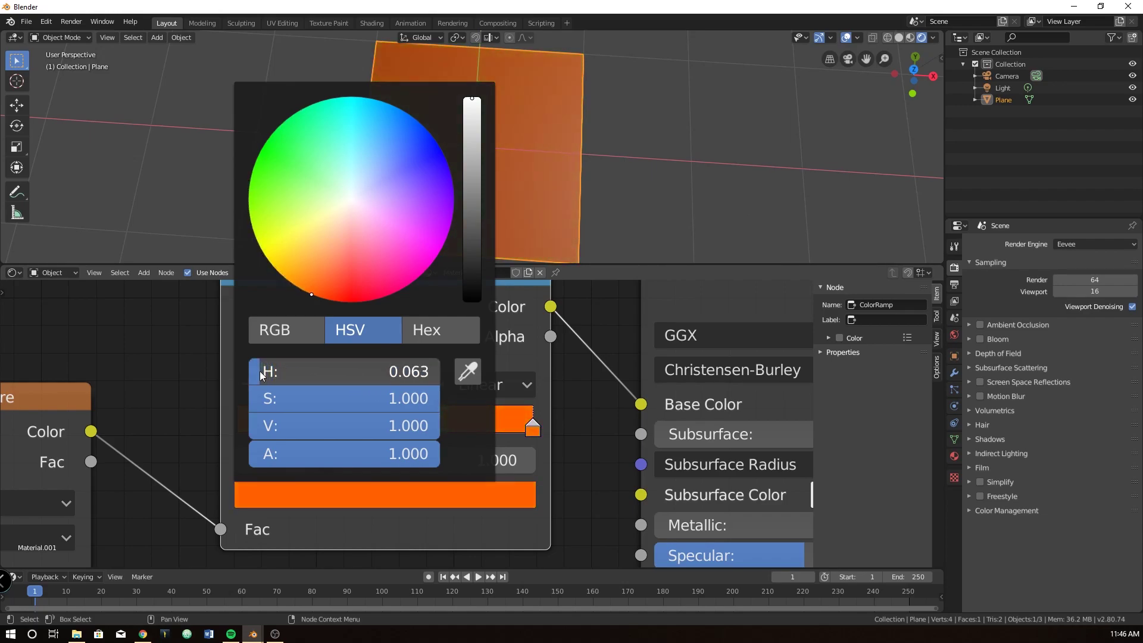
- Adjust the stop's hue to about 0.072 and lower its saturation and value to reach a muted medium brown
left_click(260, 372)
type(".087")
key("Return")
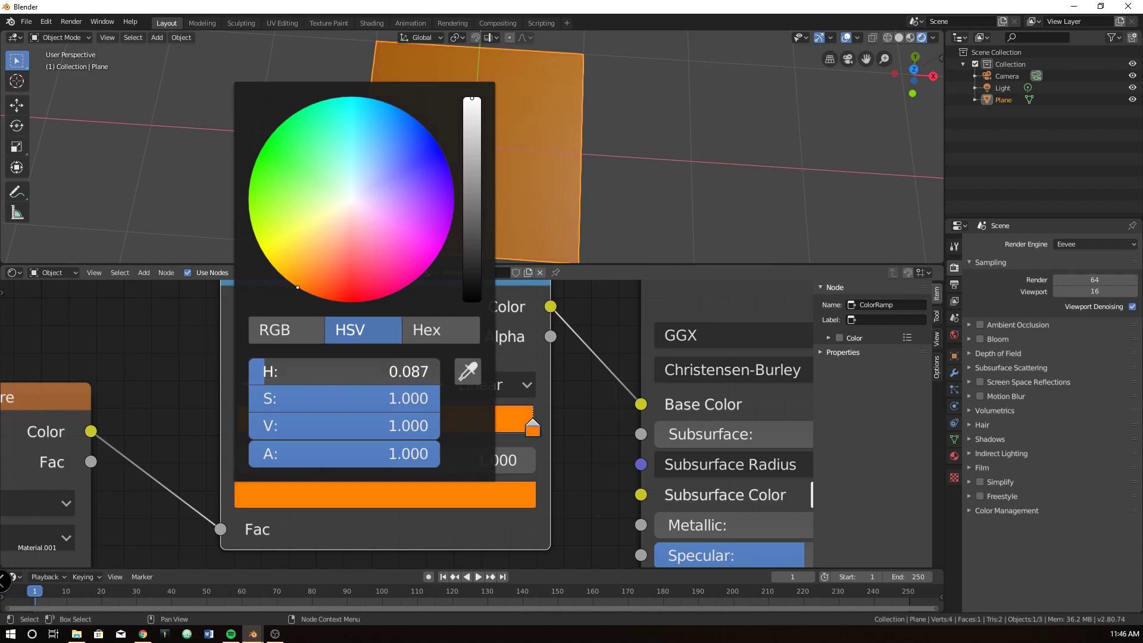
left_click_drag(264, 372, 261, 372)
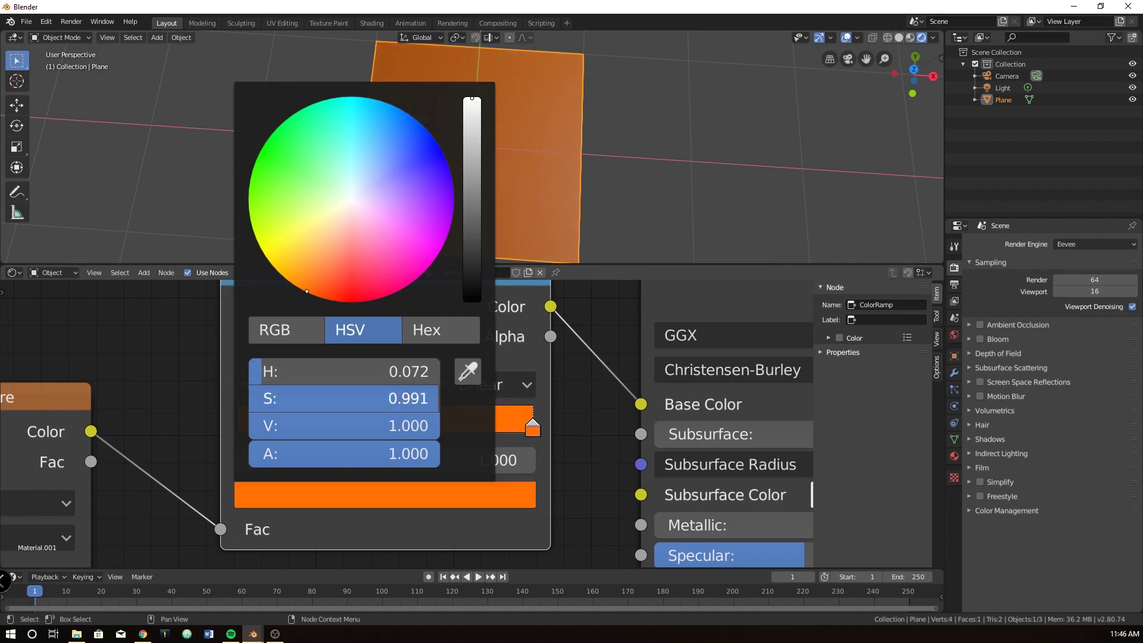
left_click_drag(420, 397, 370, 424)
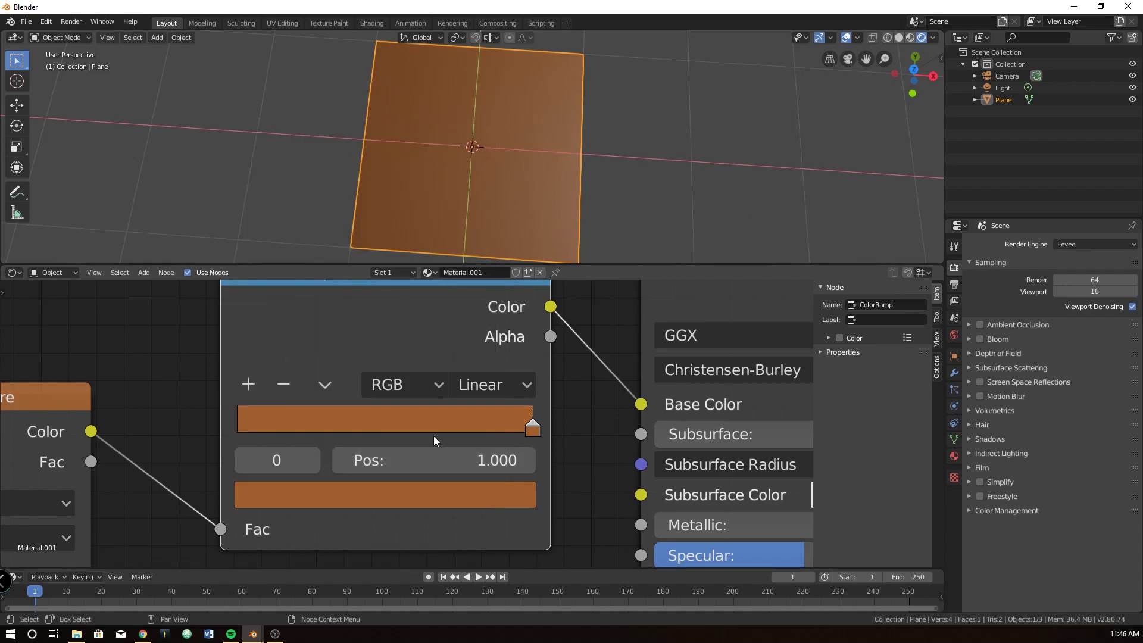
- Add a second ColorRamp stop at position 0.050 and darken its color to a near-black brown
left_click(249, 385)
left_click_drag(234, 425, 259, 427)
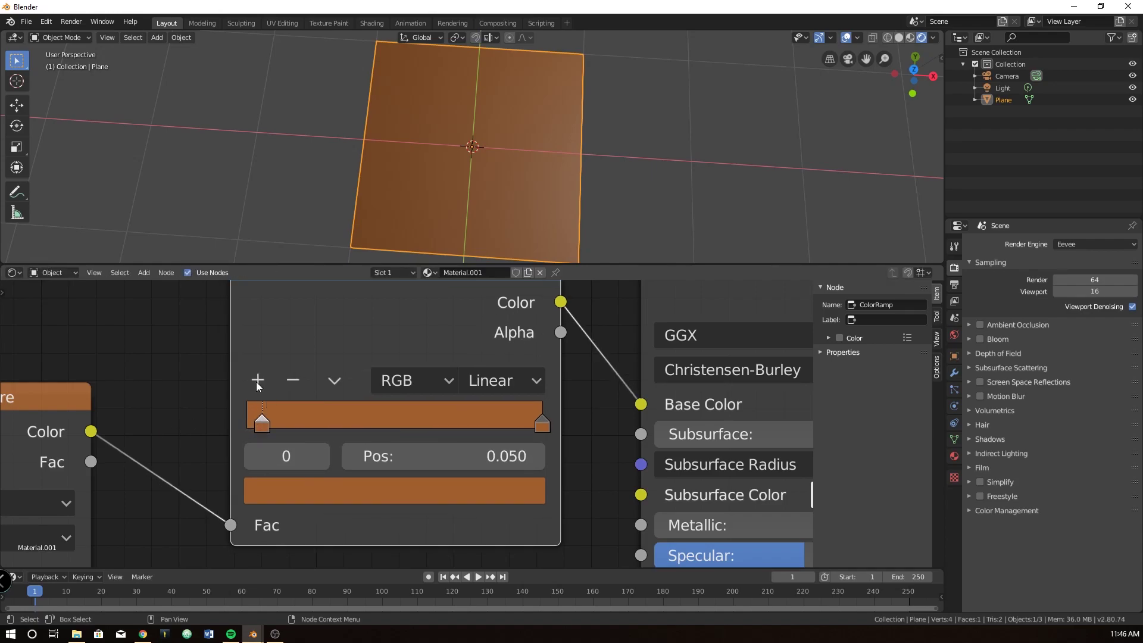
left_click(316, 489)
left_click_drag(481, 236, 479, 273)
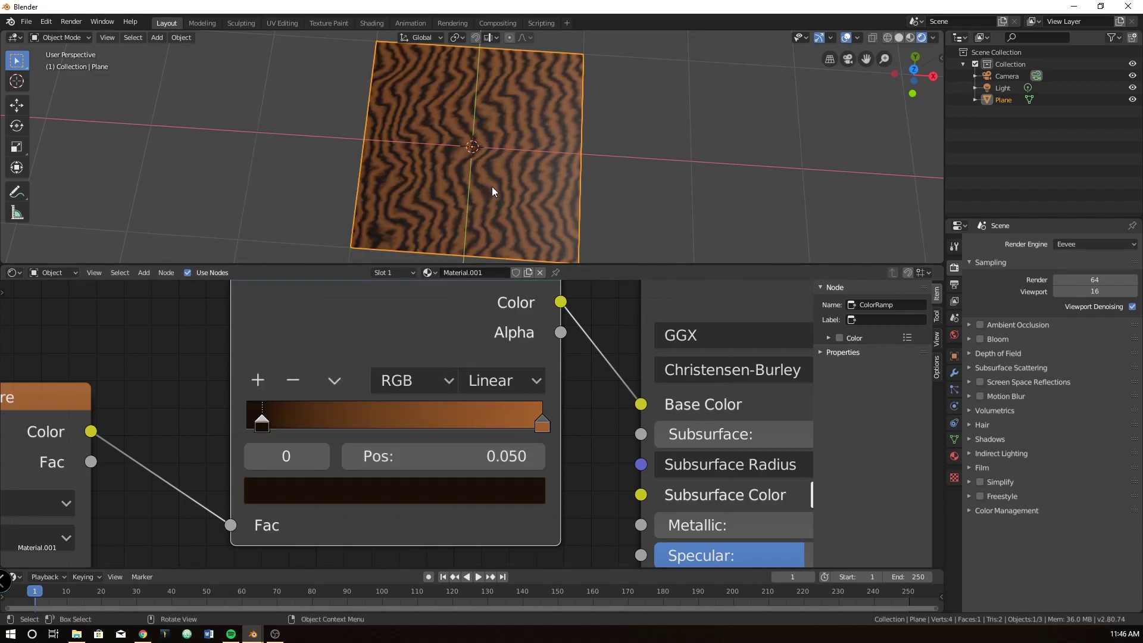
- Add a third ColorRamp stop at position 0.116 and give it a lighter, less saturated brown
left_click(257, 379)
left_click_drag(403, 417, 306, 427)
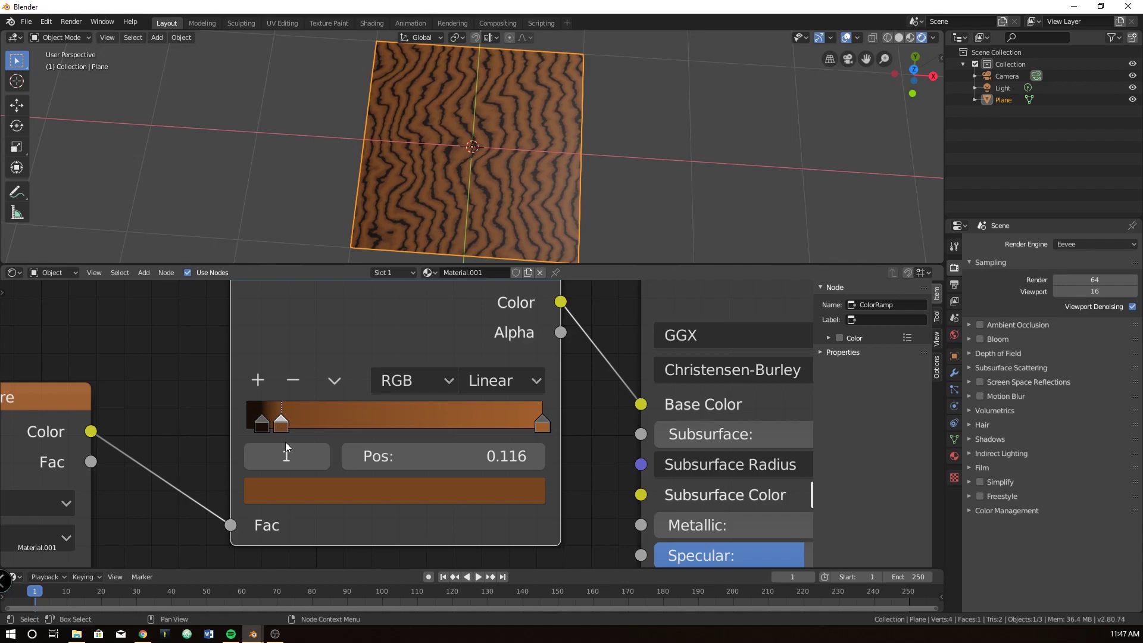
left_click(320, 495)
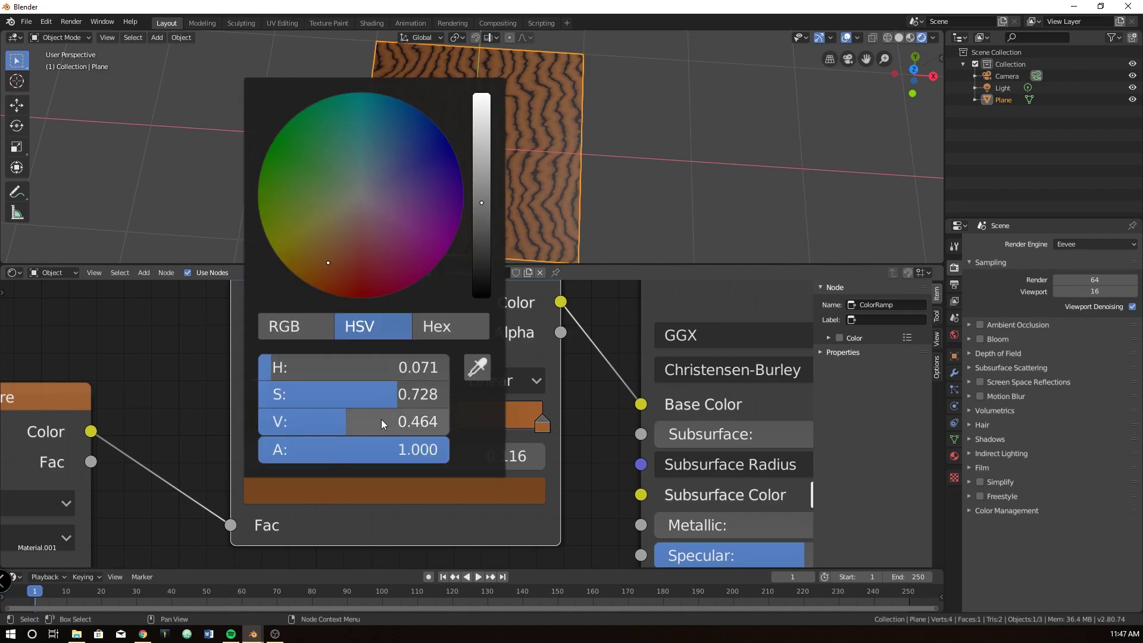
mouse_move(381, 405)
left_mouse_down()
mouse_move(315, 417)
mouse_move(382, 421)
left_mouse_up()
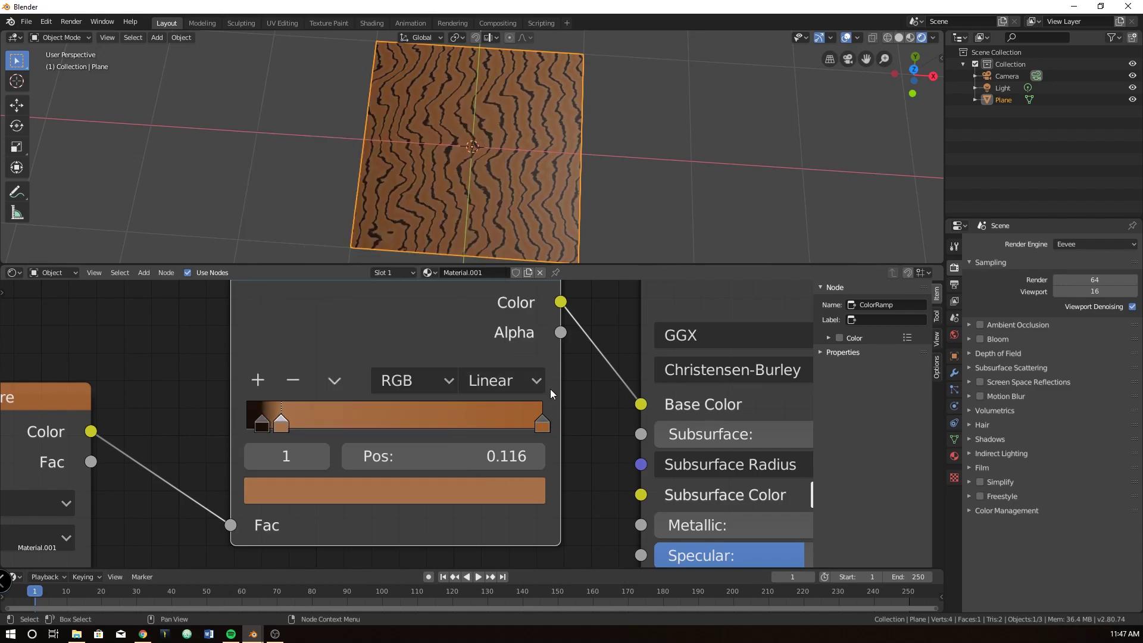
- Add a ColorRamp stop just after the light brown one and darken the brown shades near the dark end
scroll(507, 164, "up", 5)
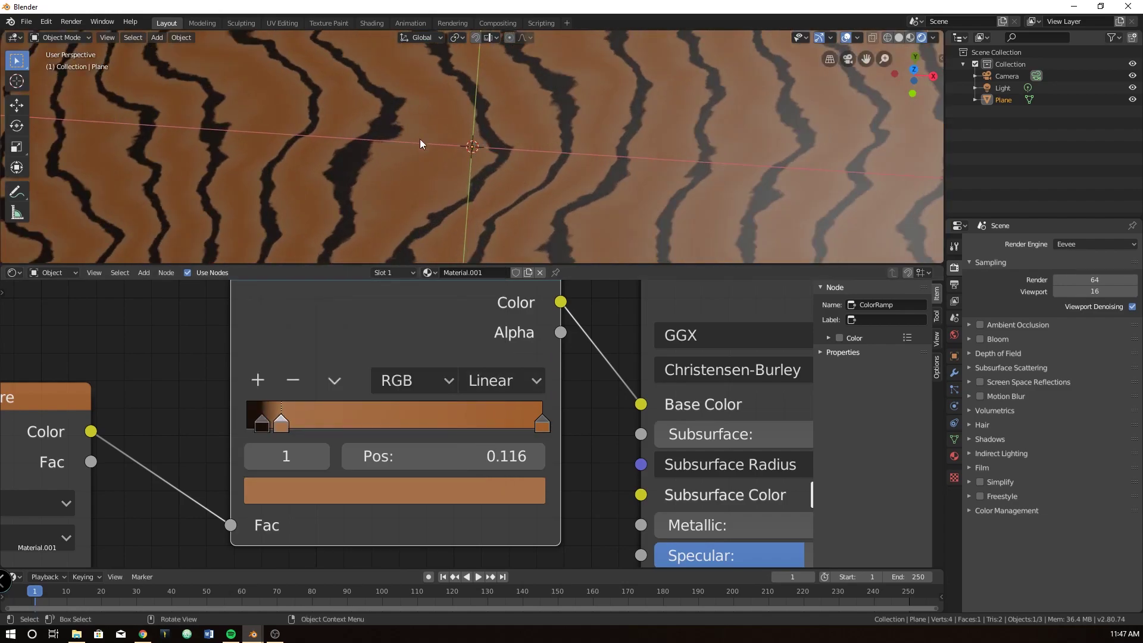
left_click(258, 380)
left_click_drag(281, 424, 297, 426)
left_click(357, 490)
left_click_drag(482, 200, 481, 217)
left_click_drag(297, 427, 314, 427)
left_click(357, 490)
left_click_drag(481, 209, 481, 240)
- Add more ColorRamp stops toward the middle of the gradient, alternating lighter and darker browns
left_click(258, 381)
left_click_drag(303, 425, 332, 425)
left_click(394, 491)
left_click_drag(482, 231, 482, 134)
left_click(258, 381)
left_click_drag(323, 425, 391, 425)
left_click(258, 381)
left_click(258, 380)
left_click(353, 495)
left_click_drag(482, 157, 482, 224)
- Fill the upper part of the ColorRamp with further stops in varied brown, orange and dark brown shades
left_click(258, 381)
left_click_drag(418, 426, 442, 425)
left_click(257, 380)
left_click_drag(434, 425, 453, 426)
left_click(475, 420, "ctrl")
left_click(417, 491)
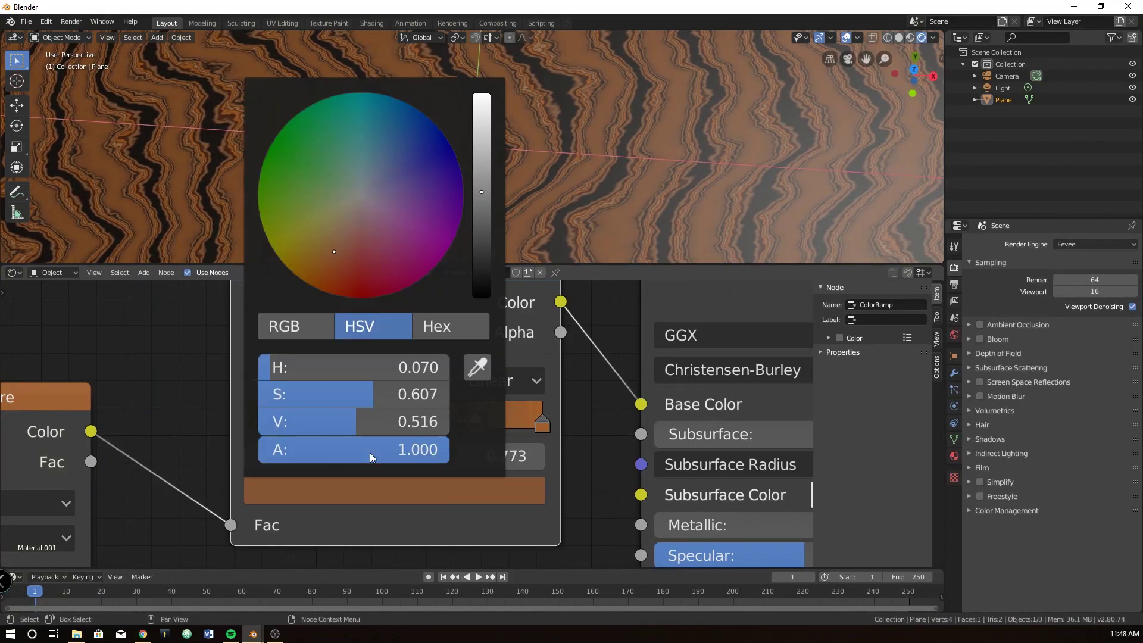
left_click(496, 420, "ctrl")
left_click(416, 490)
left_click(513, 420, "ctrl")
left_click(417, 490)
left_click_drag(399, 396, 450, 396)
left_click_drag(372, 421, 312, 421)
- Reposition the ColorRamp stops for more even spacing, moving the first dark stop to position 0.018
left_click(252, 425)
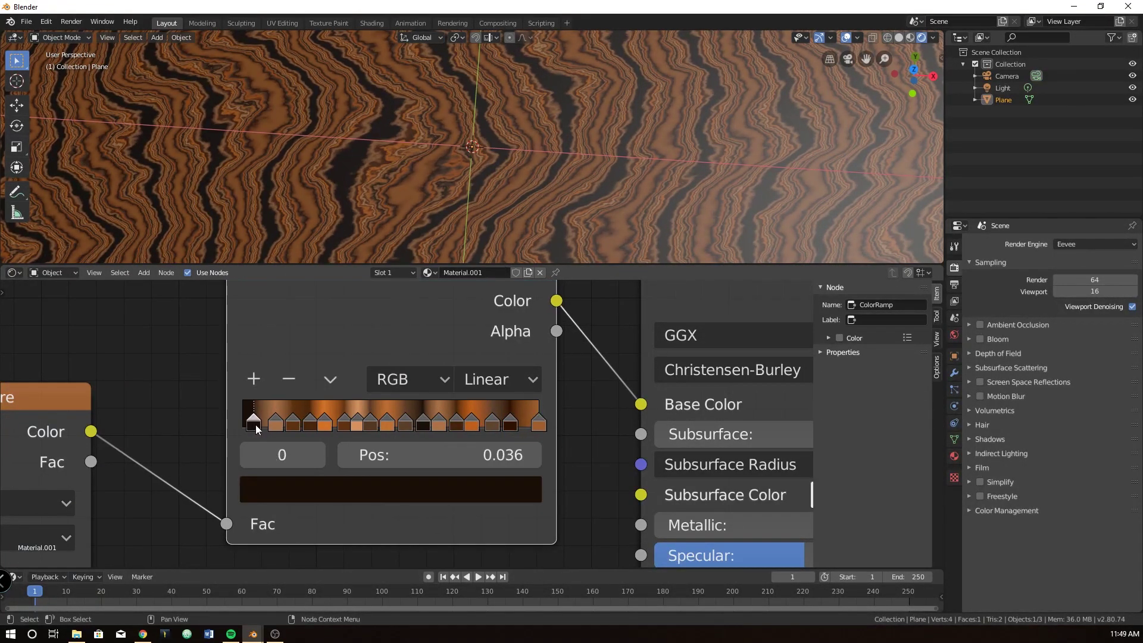
left_click_drag(472, 427, 481, 427)
left_click(536, 426)
left_click_drag(253, 425, 248, 424)
left_click_drag(322, 425, 320, 432)
mouse_move(344, 431)
left_mouse_down()
mouse_move(333, 432)
mouse_move(347, 430)
left_mouse_up()
left_click_drag(481, 438, 466, 443)
left_click_drag(467, 435, 456, 435)
left_click_drag(487, 435, 471, 435)
left_click_drag(507, 435, 486, 435)
left_click(510, 435)
left_click(521, 437)
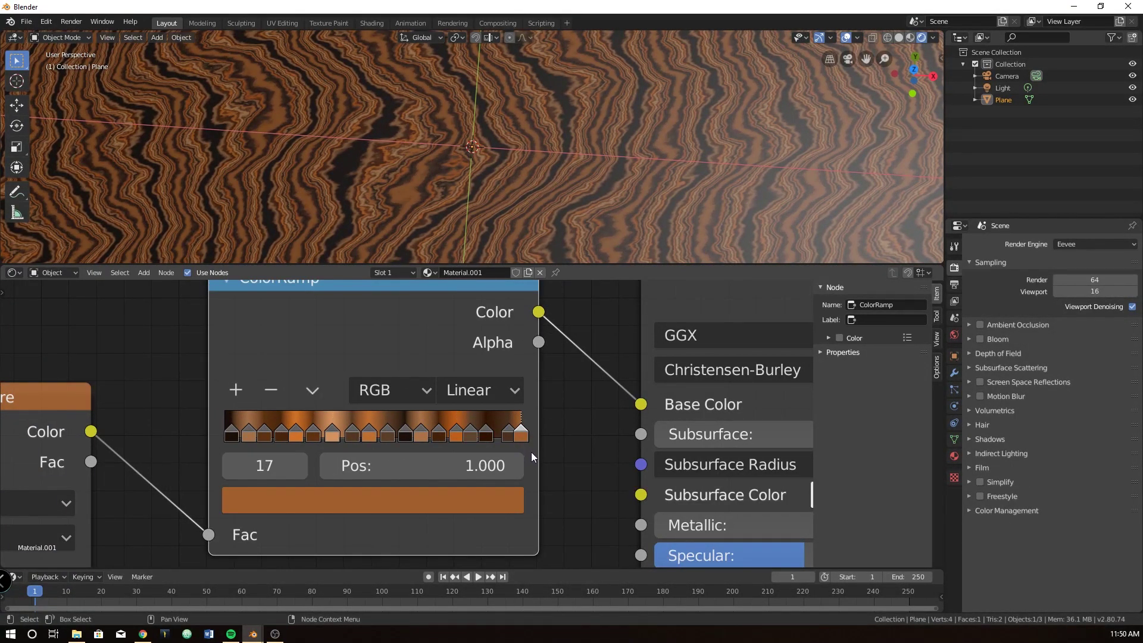
- Insert a Math node between the Noise Texture's Fac output and the Combine XYZ's Y input
scroll(532, 452, "down", 2)
scroll(576, 213, "down", 6)
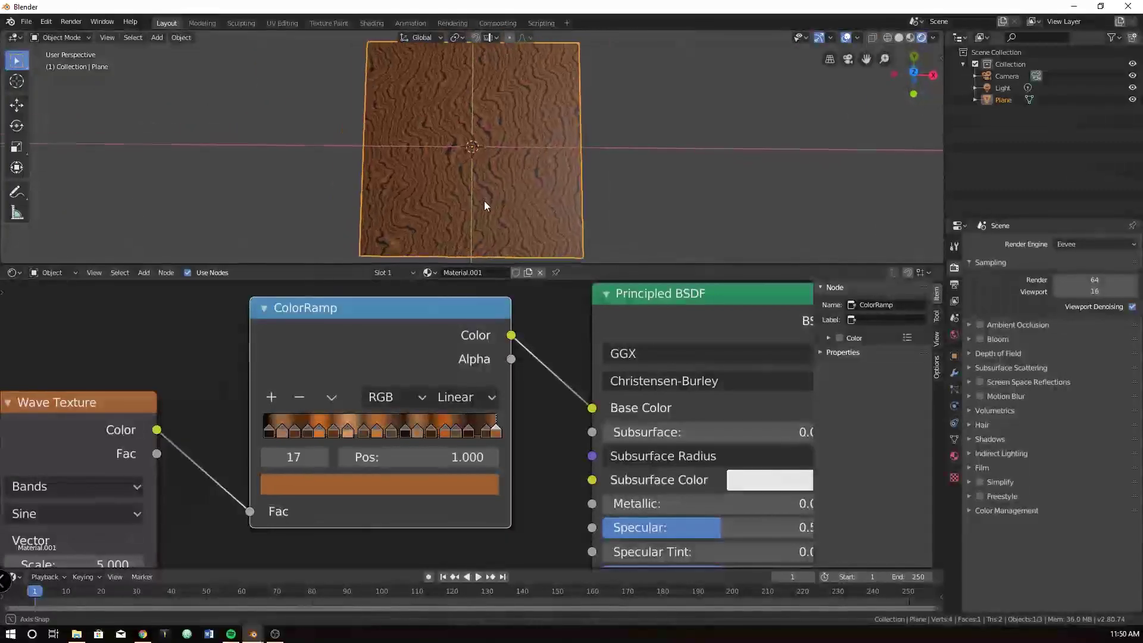
middle_click_drag(485, 201, 483, 162)
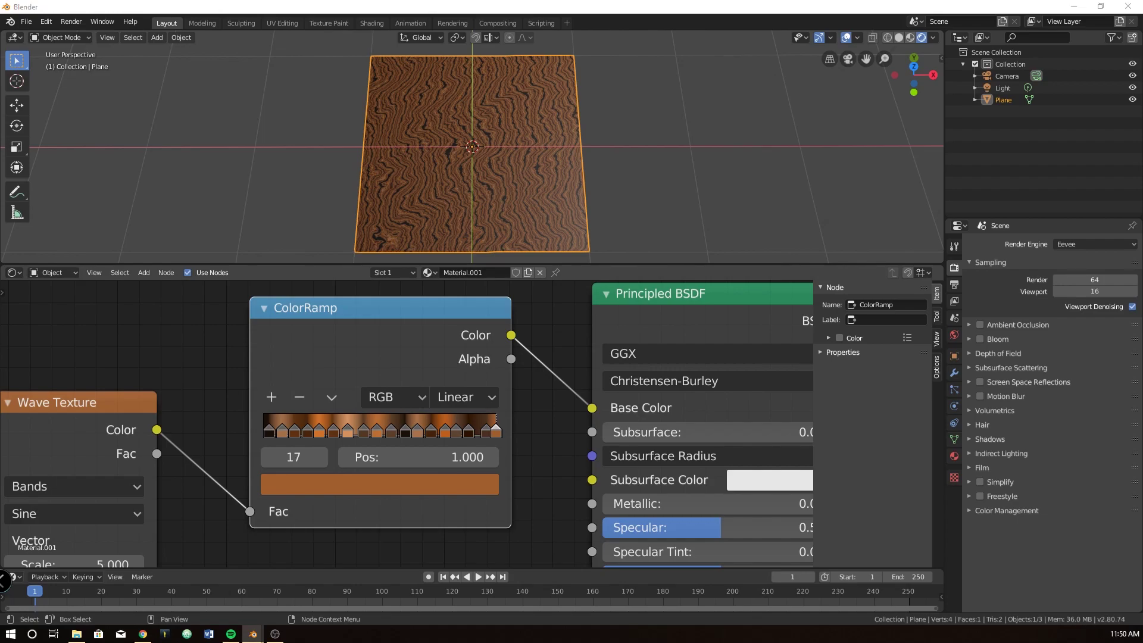
scroll(220, 477, "down", 4)
middle_click_drag(193, 488, 342, 448)
scroll(337, 442, "up", 2)
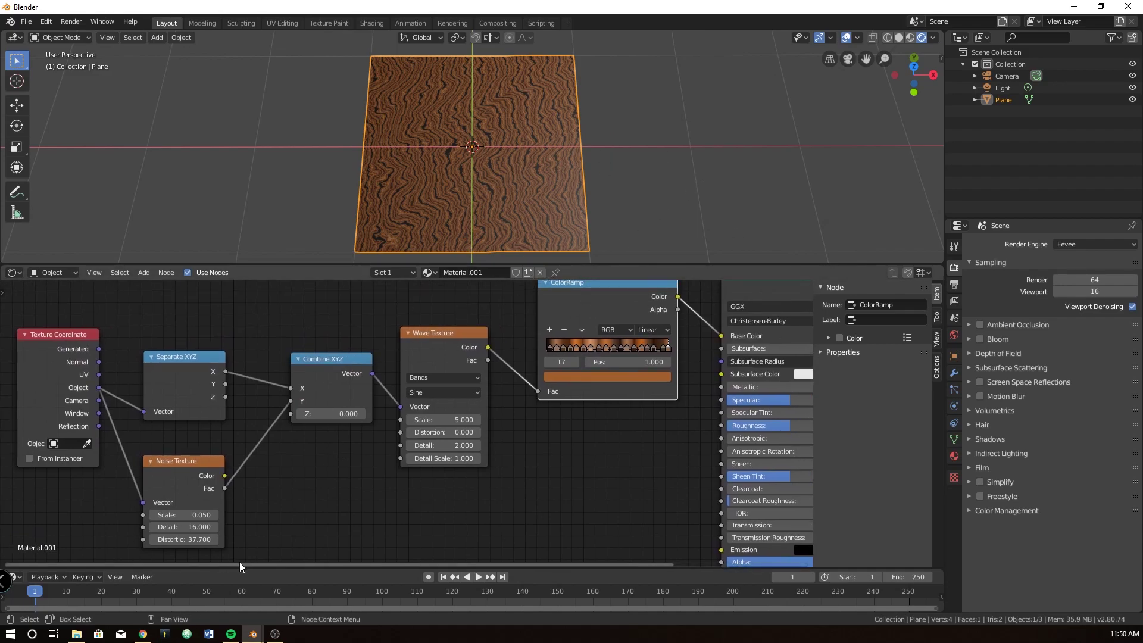
scroll(309, 496, "up", 1)
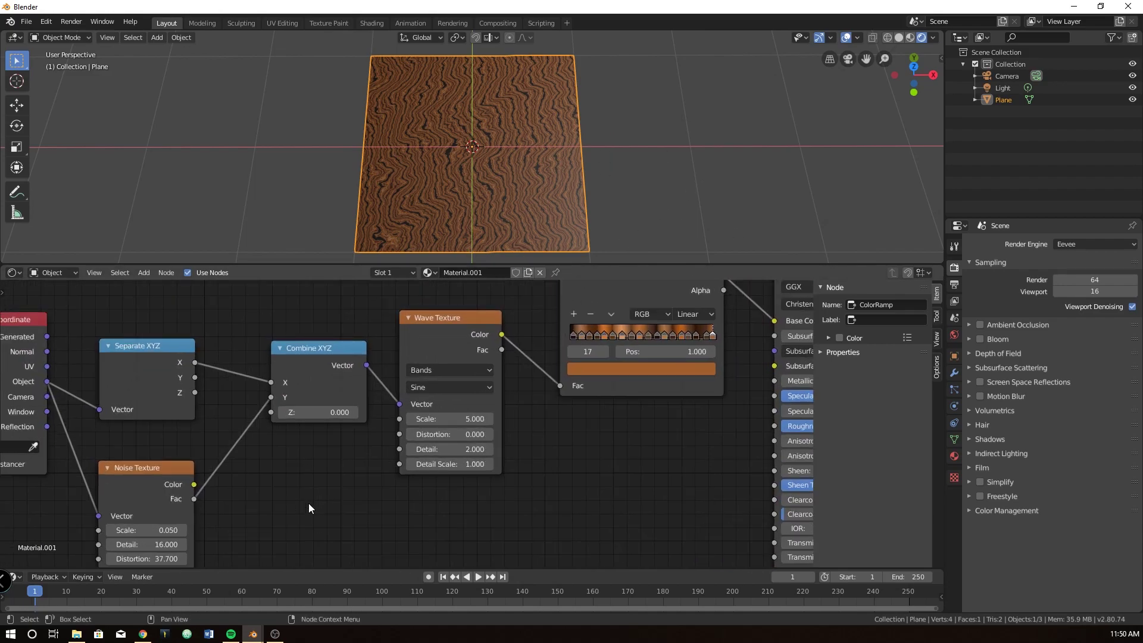
key("shift+a")
left_click(311, 481)
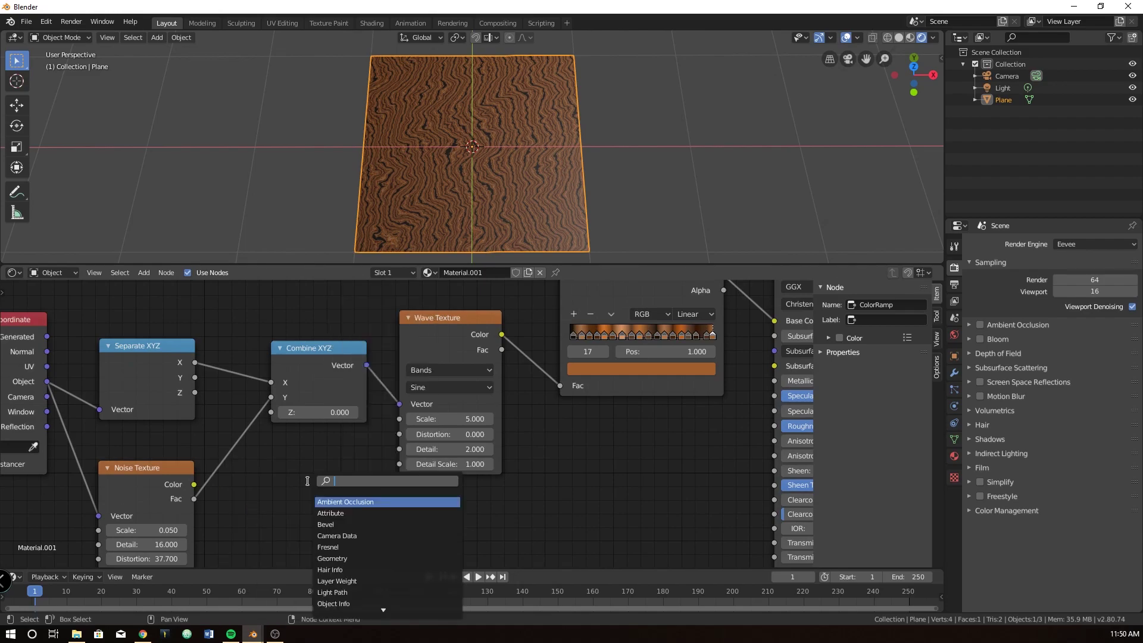
type("math")
key("Return")
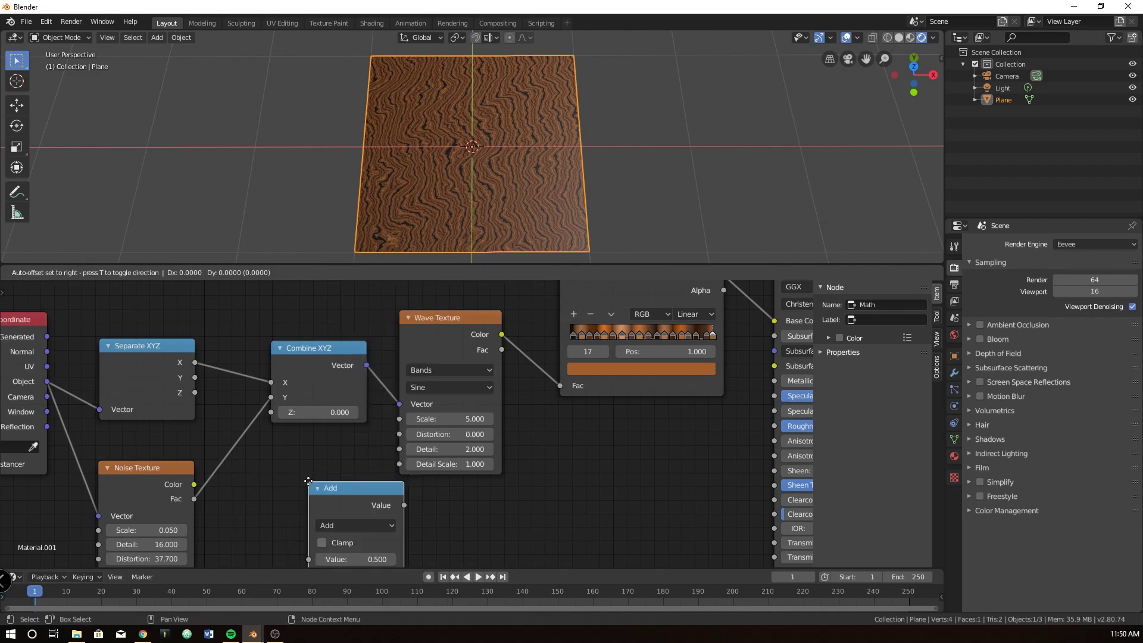
left_click(216, 416)
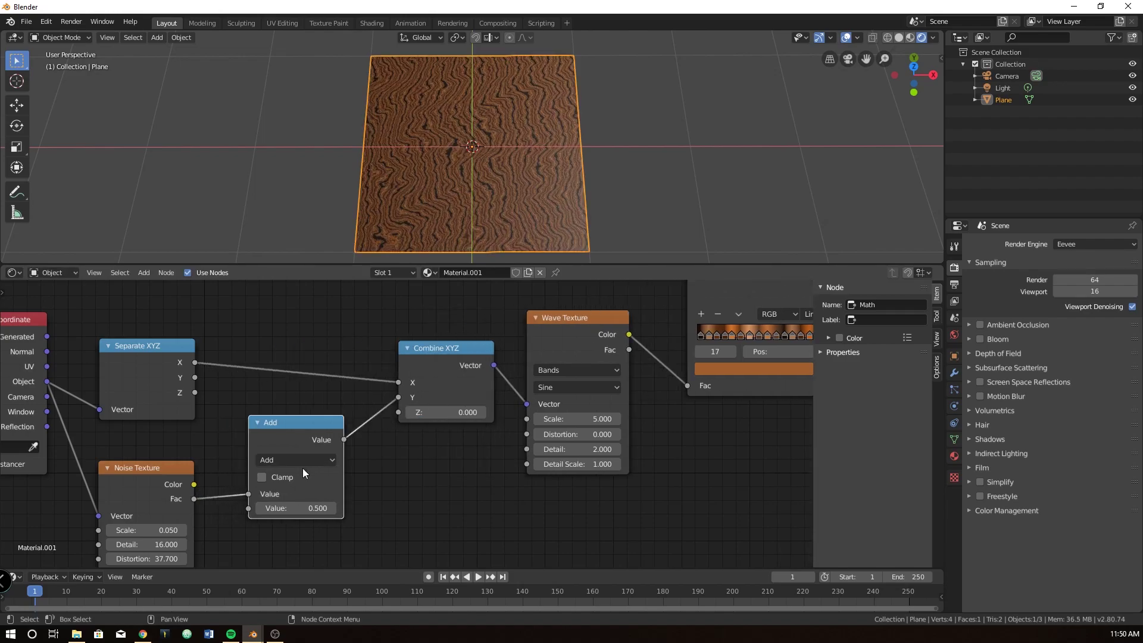
- Switch the Math node to Divide and set its second value to 13.3 to soften the noise distortion
left_click(306, 460)
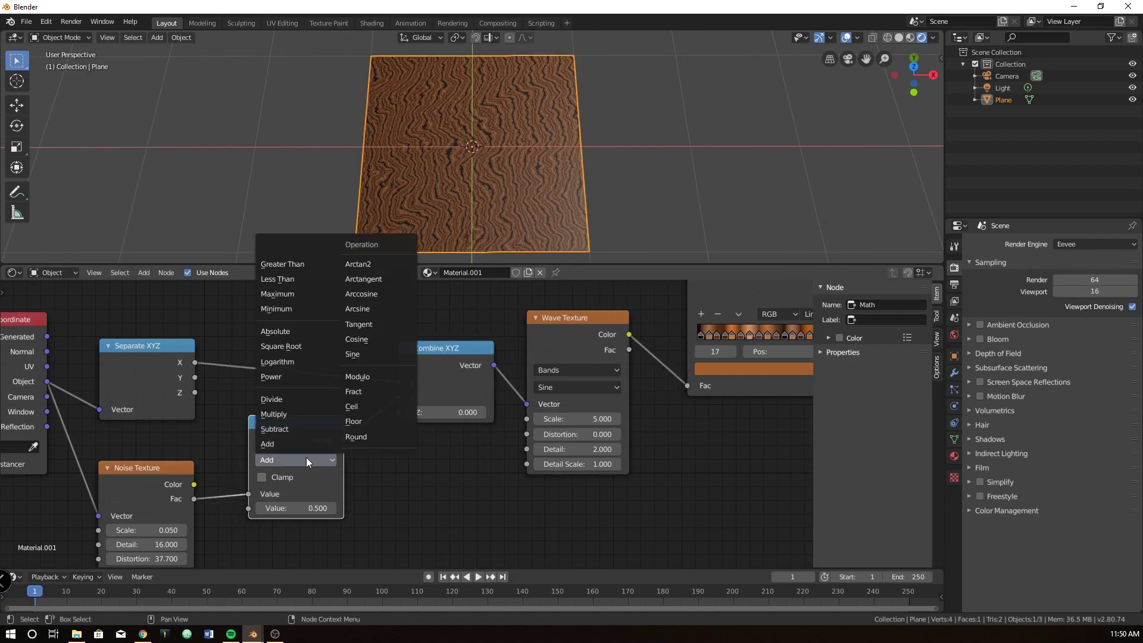
left_click(296, 399)
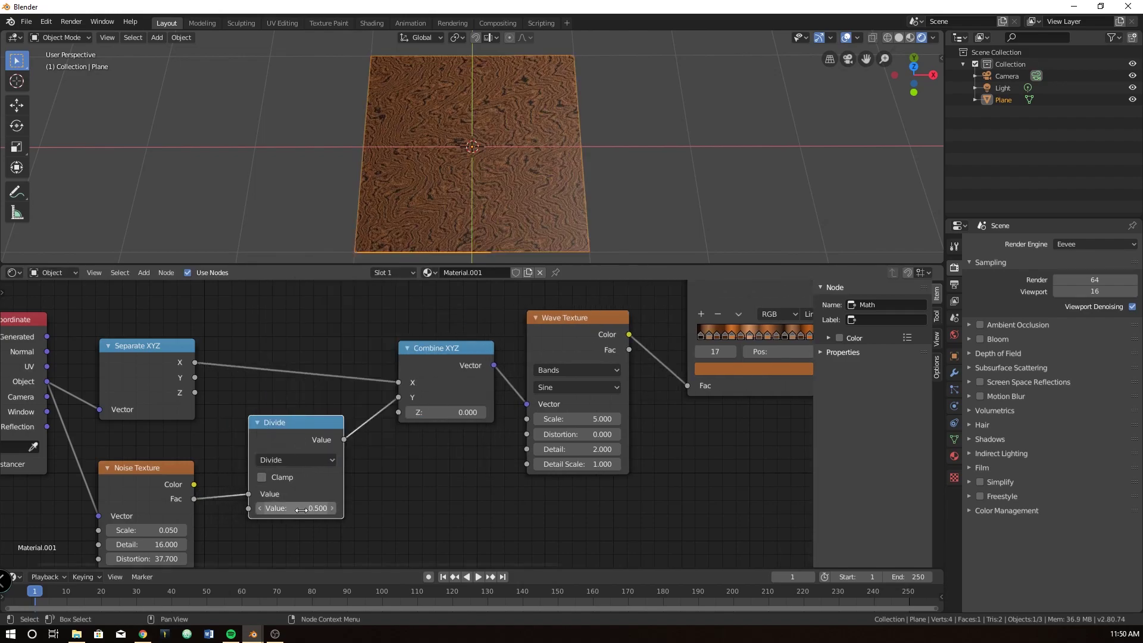
left_click_drag(298, 510, 477, 511)
left_click_drag(595, 510, 633, 510)
middle_click_drag(524, 190, 571, 159)
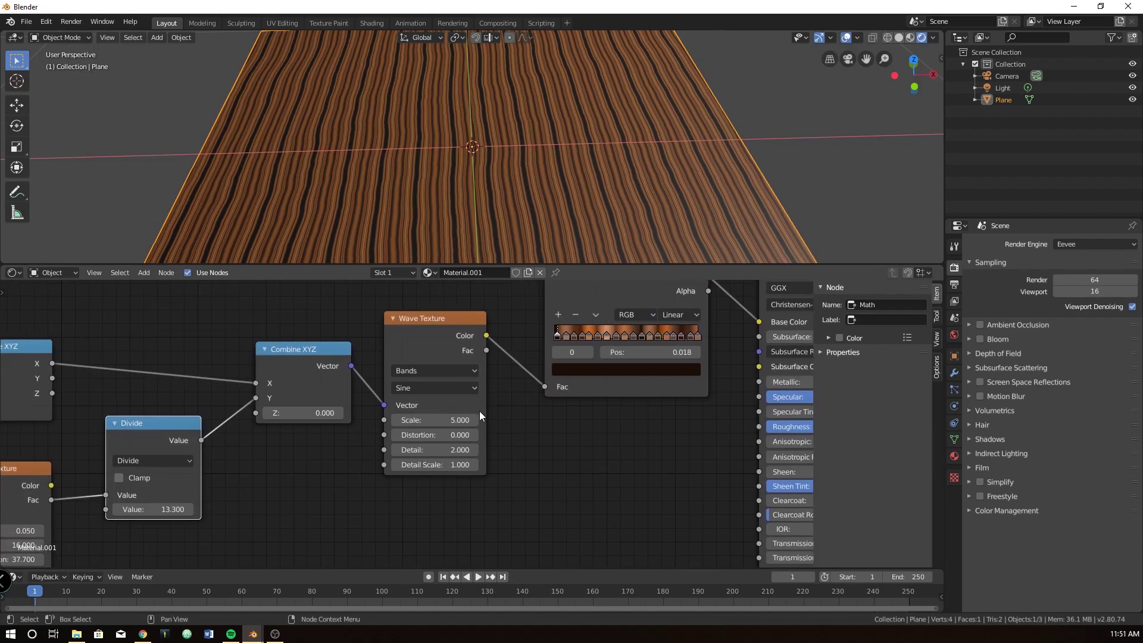
scroll(480, 411, "up", 2)
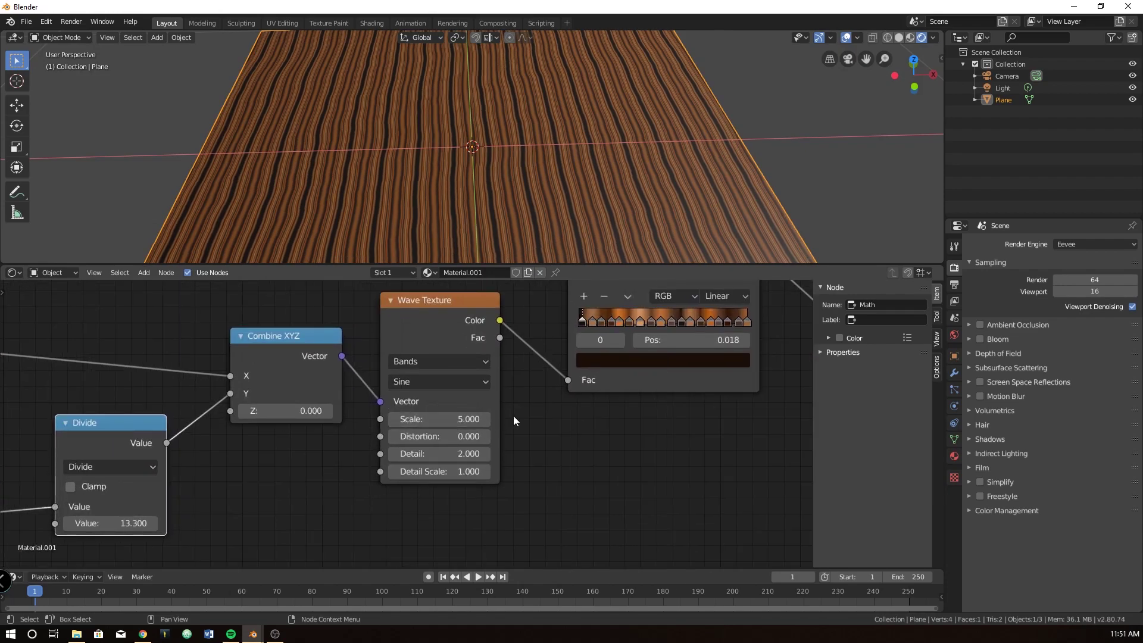
- Set the Wave Texture's Distortion to 30.8 and its Detail to 15.7
scroll(514, 416, "up", 1)
scroll(514, 416, "up", 1)
middle_click_drag(546, 419, 457, 462)
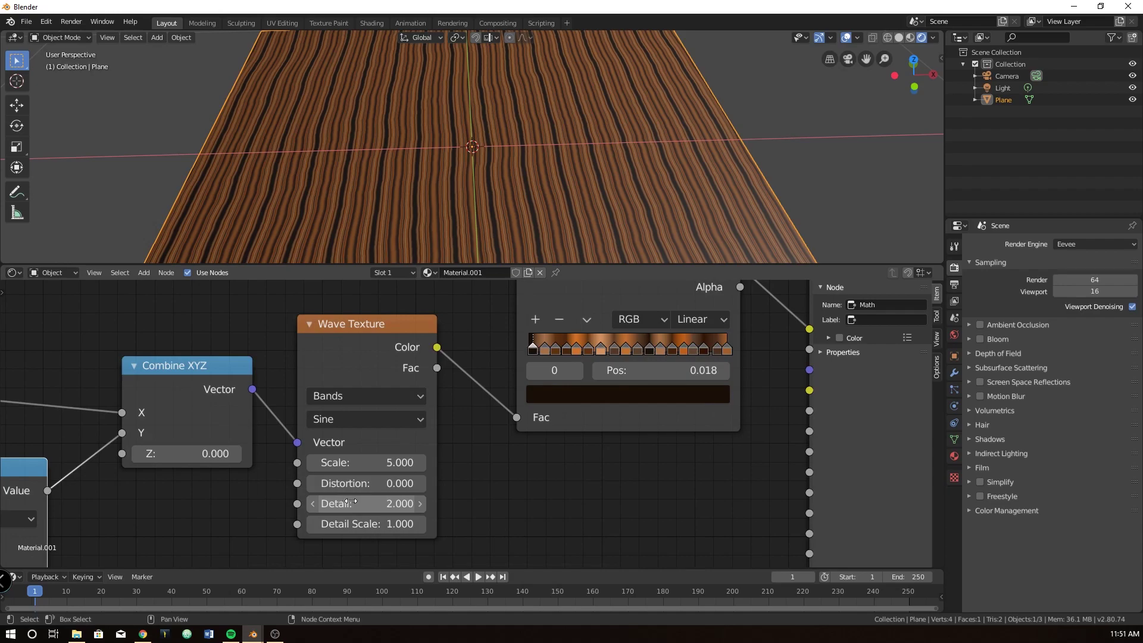
left_click_drag(355, 483, 544, 484)
scroll(507, 205, "down", 5)
middle_click_drag(513, 204, 528, 209)
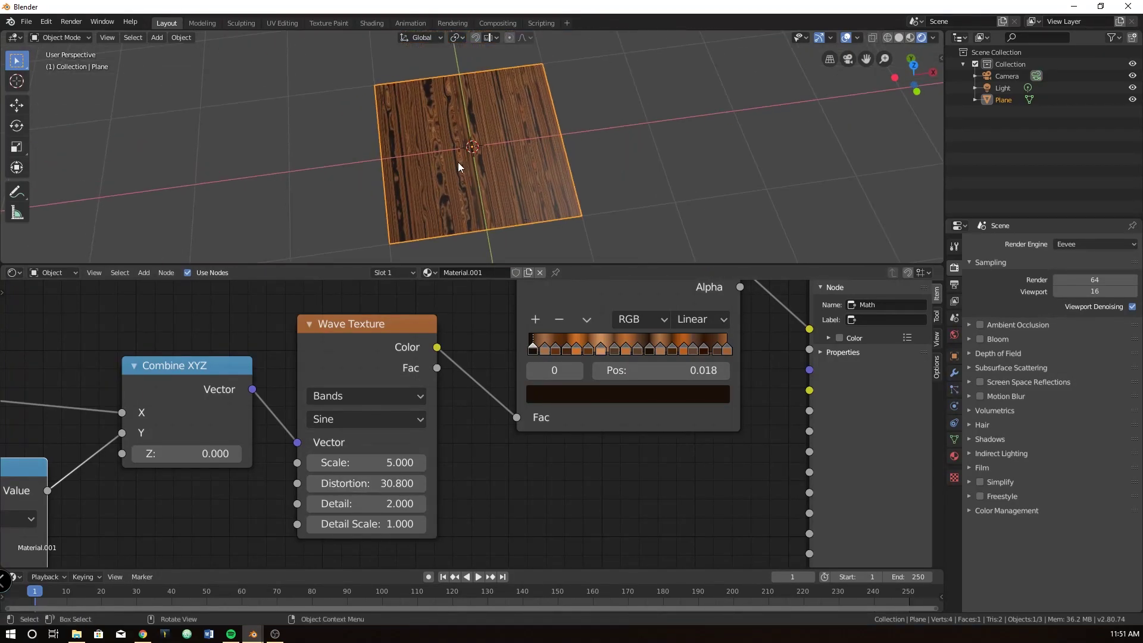
middle_click_drag(458, 161, 441, 105)
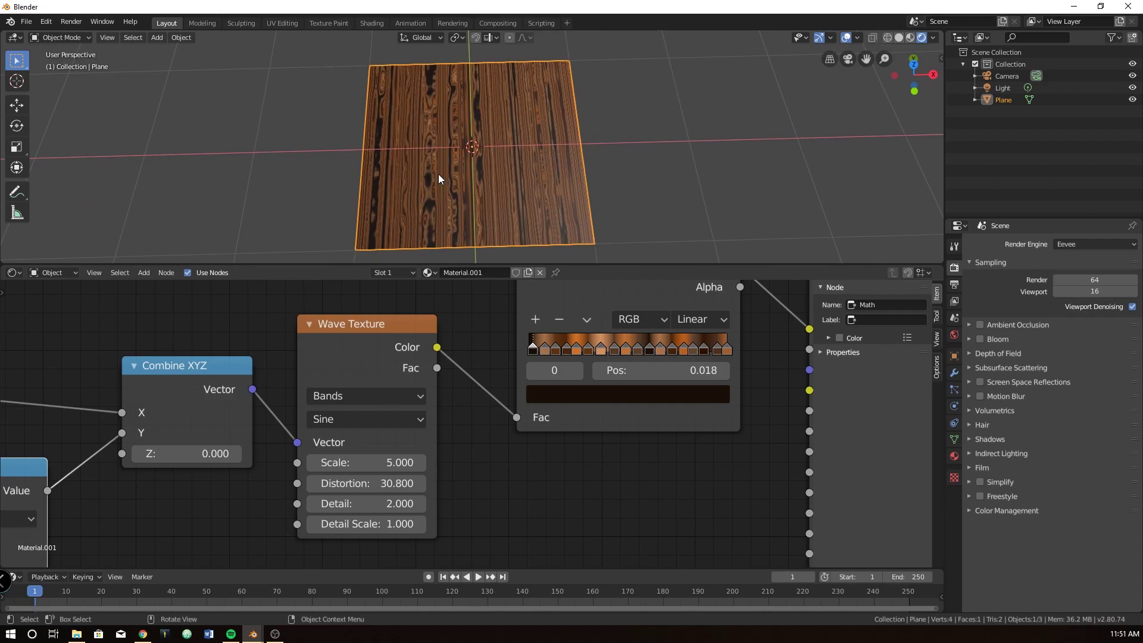
left_click_drag(368, 503, 417, 503)
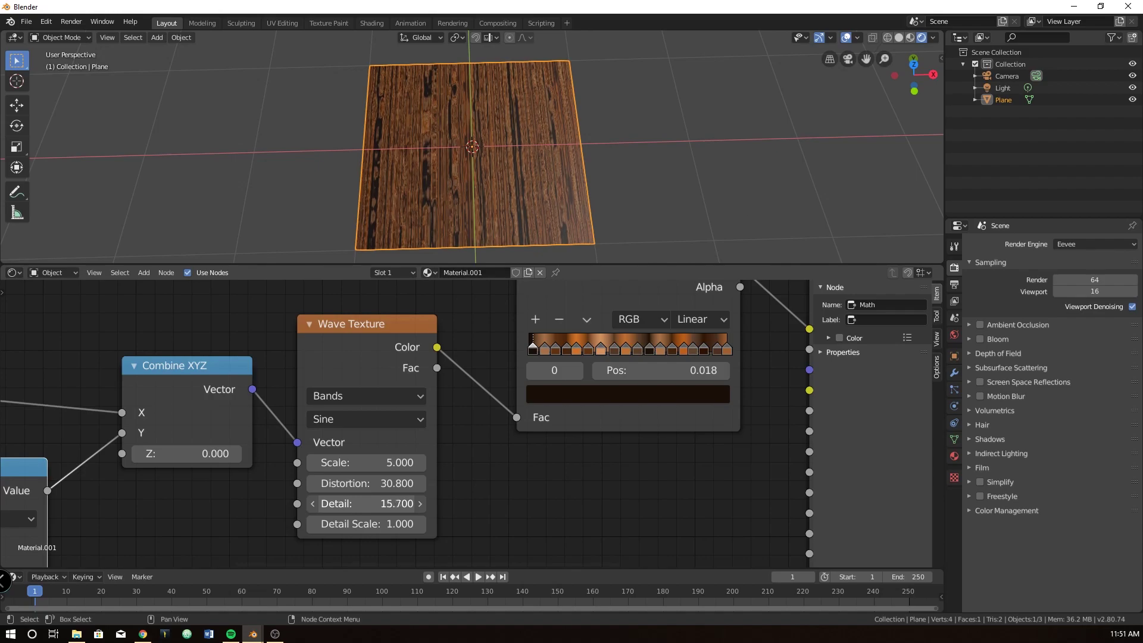
- Set the Wave Texture's Detail to 11.1, its Detail Scale to 2.2 and its Distortion to 31.5
left_click_drag(368, 504, 379, 524)
scroll(467, 175, "up", 3)
middle_click_drag(462, 199, 444, 200)
mouse_move(382, 483)
left_mouse_down()
mouse_move(390, 483)
mouse_move(357, 483)
mouse_move(403, 483)
left_mouse_up()
- Set the Divide node's second value to 62.1 to further reduce the noise distortion of the grain
middle_click_drag(273, 482, 298, 455)
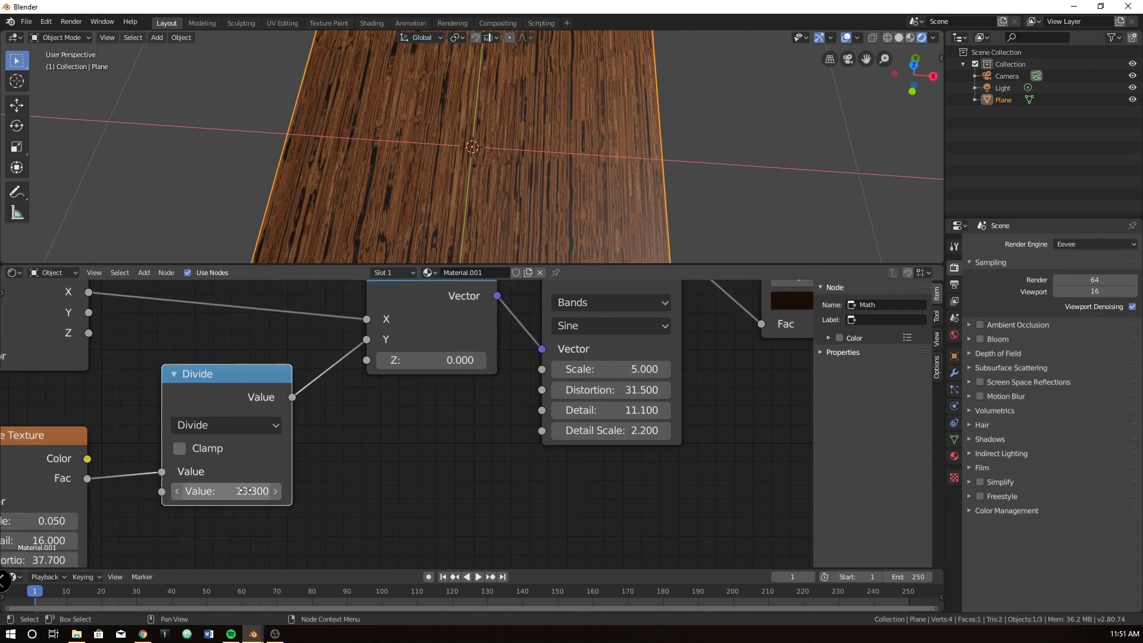
left_click_drag(239, 490, 613, 489)
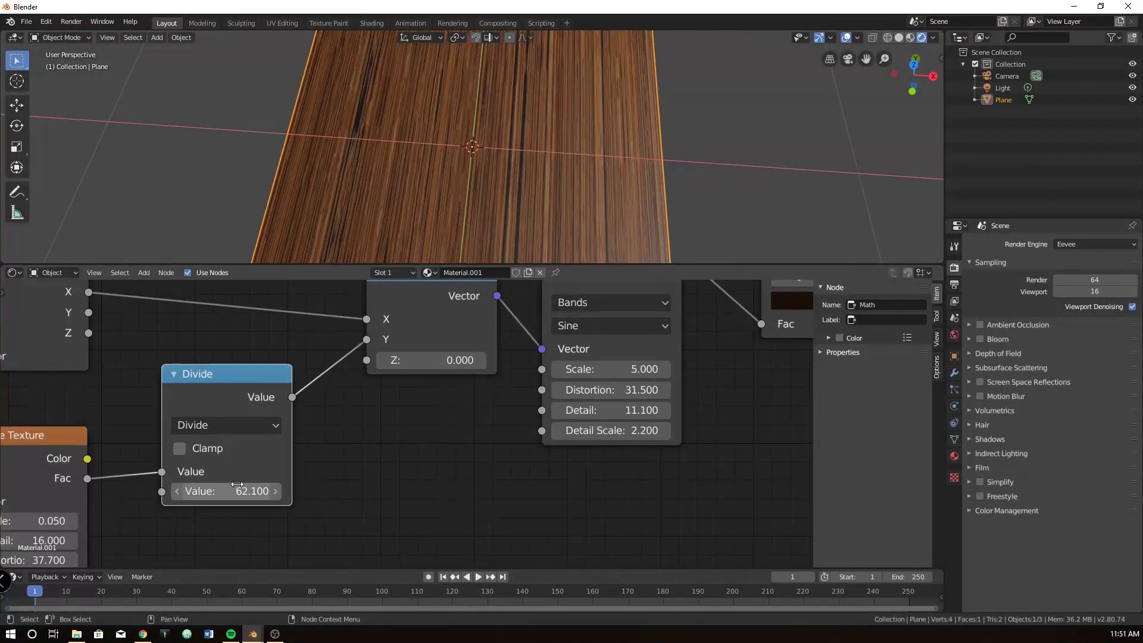
mouse_move(667, 188)
middle_mouse_down()
mouse_move(717, 151)
mouse_move(673, 179)
middle_mouse_up()
middle_click_drag(557, 239, 530, 212)
scroll(389, 441, "down", 3)
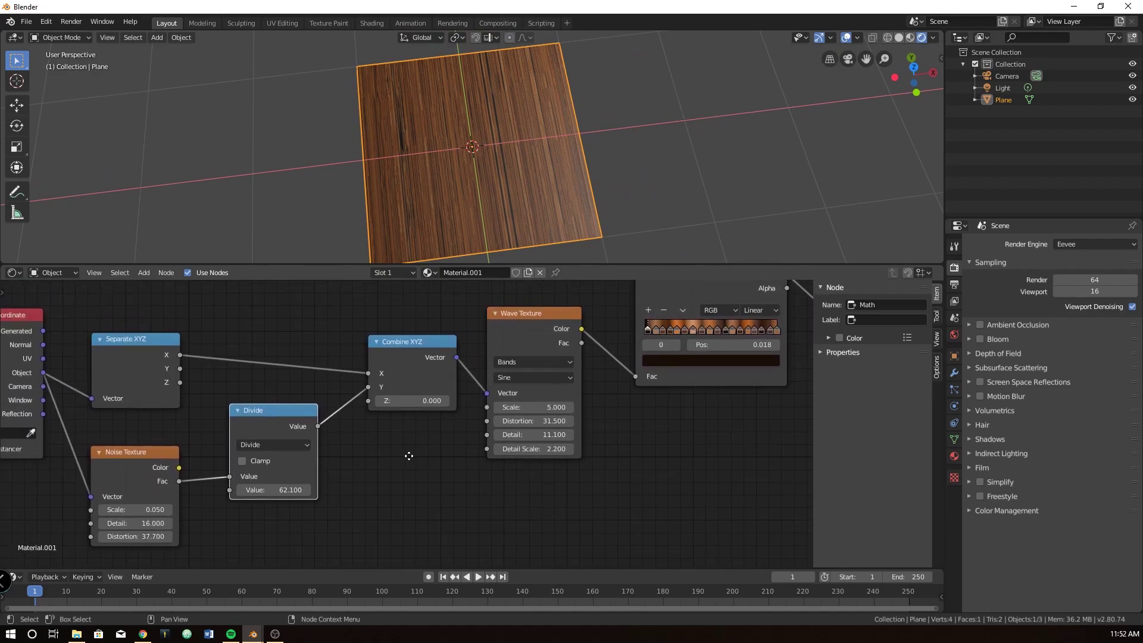
- Examine the material's node chain from the Noise Texture and Divide nodes through to the Principled BSDF
middle_click_drag(413, 455, 461, 480)
scroll(491, 462, "up", 1)
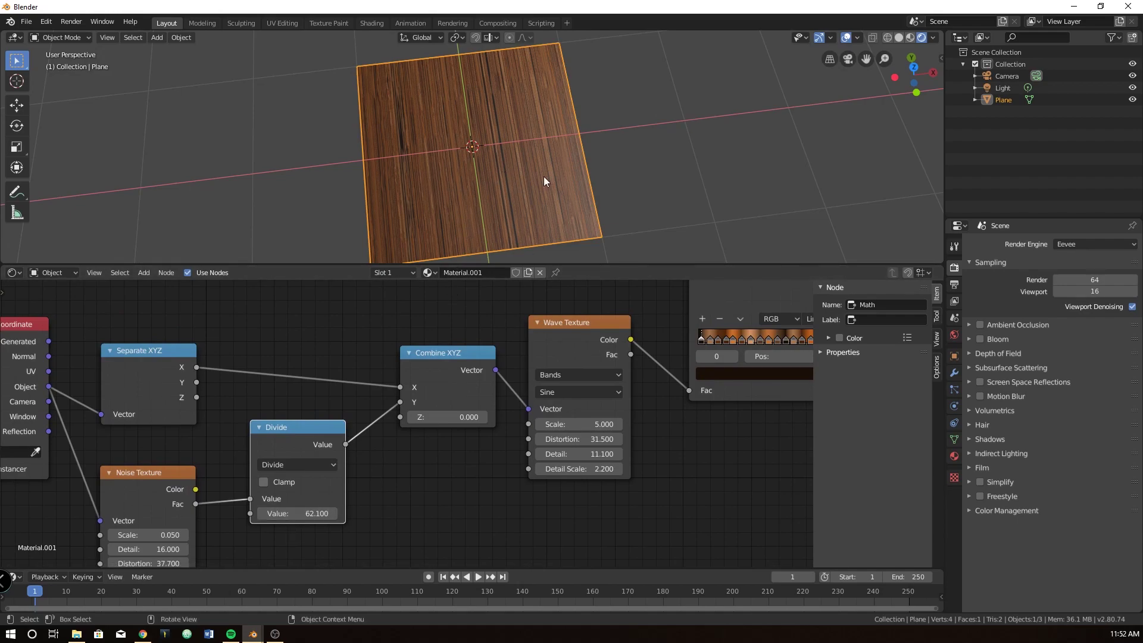
scroll(634, 501, "up", 1)
middle_click_drag(527, 450, 401, 429)
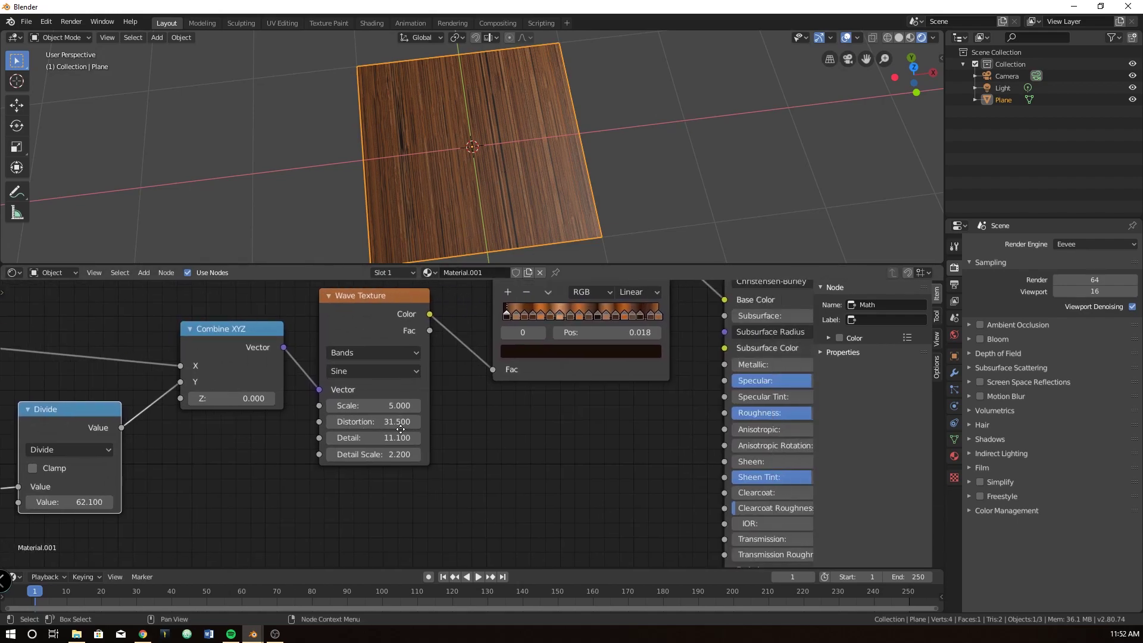
scroll(408, 426, "up", 1)
middle_click_drag(320, 494, 459, 464)
middle_click_drag(200, 474, 283, 457)
scroll(429, 429, "up", 1)
middle_click_drag(446, 415, 248, 477)
middle_click_drag(678, 398, 416, 497)
scroll(416, 497, "down", 4)
middle_click_drag(485, 479, 378, 433)
scroll(387, 424, "down", 2)
scroll(385, 364, "down", 2)
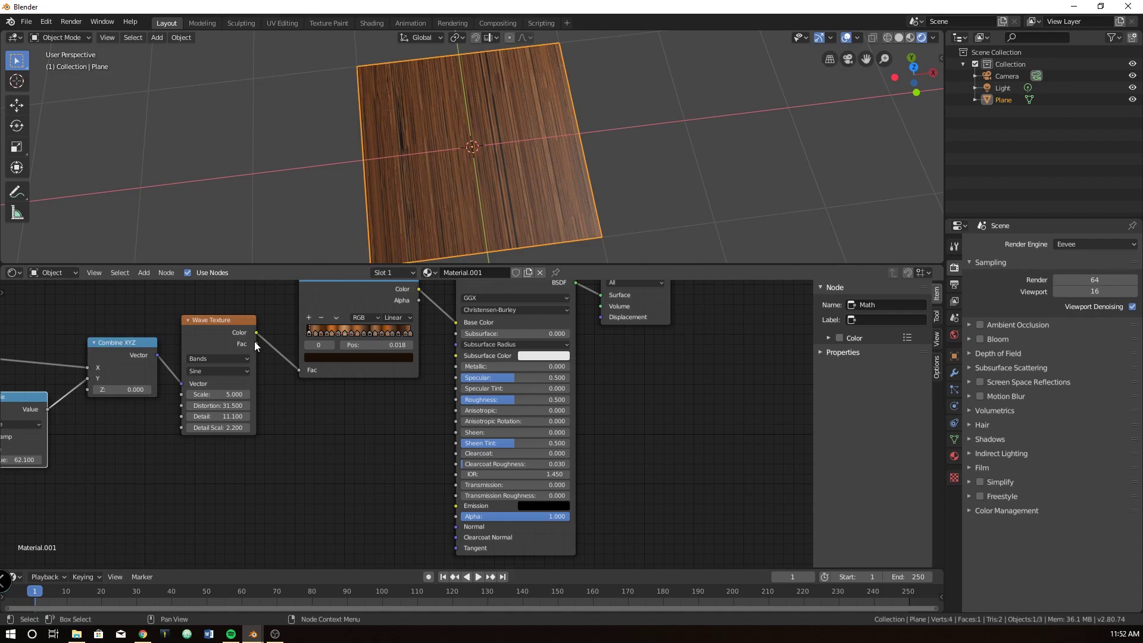
- Connect the Wave Texture's Fac output to the Principled BSDF's Normal input and to the ColorRamp's Fac input
middle_click_drag(288, 367, 191, 354)
mouse_move(163, 327)
left_mouse_down()
mouse_move(226, 428)
mouse_move(389, 524)
mouse_move(361, 510)
left_mouse_up()
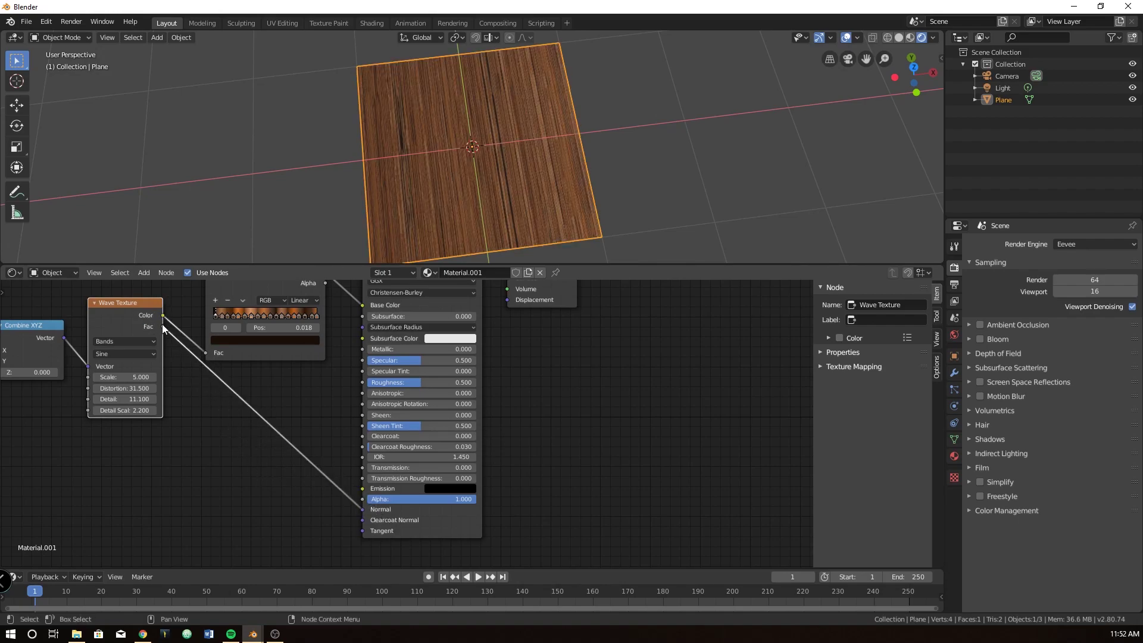
left_click_drag(163, 326, 208, 353)
left_click_drag(162, 315, 208, 352)
- Insert a Bump node before the Principled BSDF's Normal input and feed the Wave Texture's Fac into its Height
left_click(215, 463)
key("shift+a")
left_click(215, 463)
type("bump")
key("Return")
left_click(262, 391)
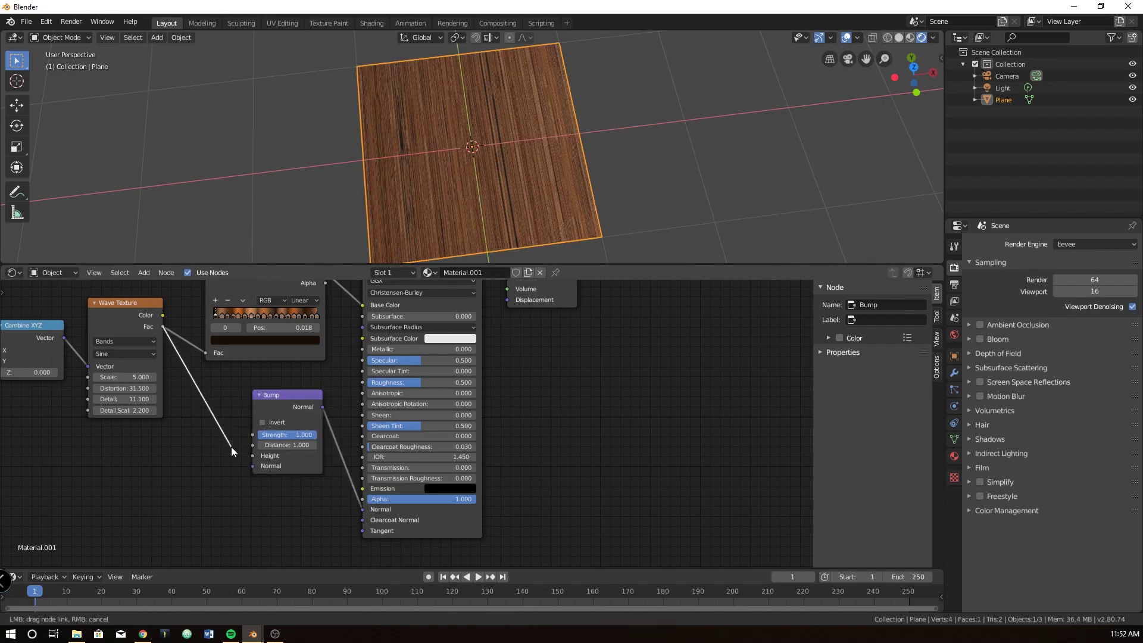
left_click_drag(231, 451, 253, 455)
- Set the Bump node's Strength to 0.09 for a subtle wood relief
scroll(409, 425, "up", 2)
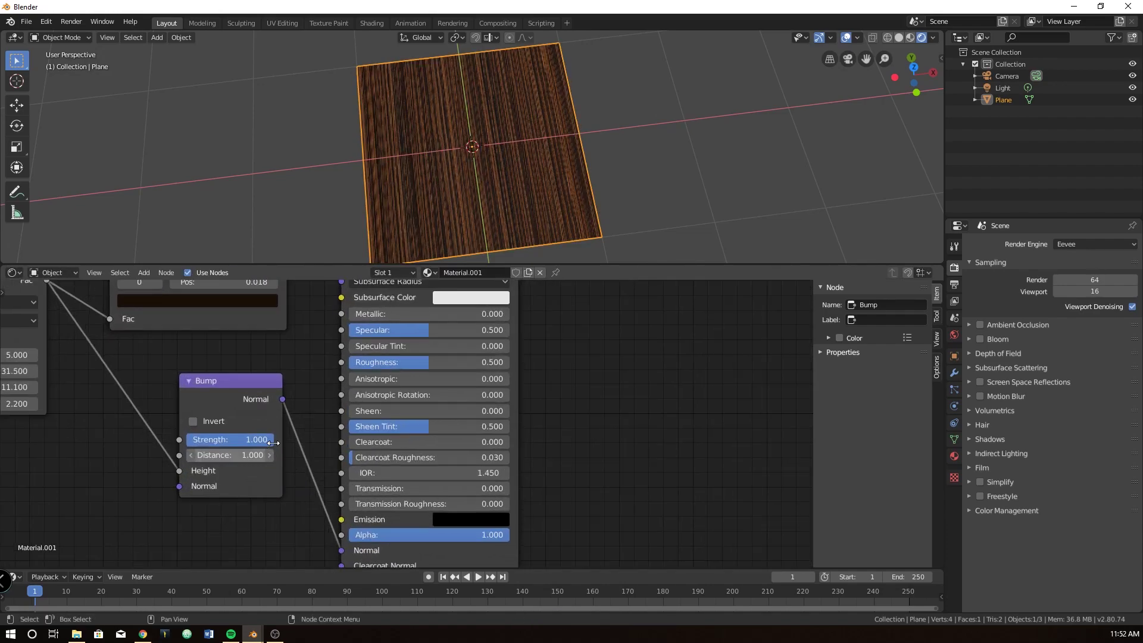
scroll(256, 448, "up", 2)
middle_click_drag(452, 226, 505, 172)
scroll(505, 173, "up", 3)
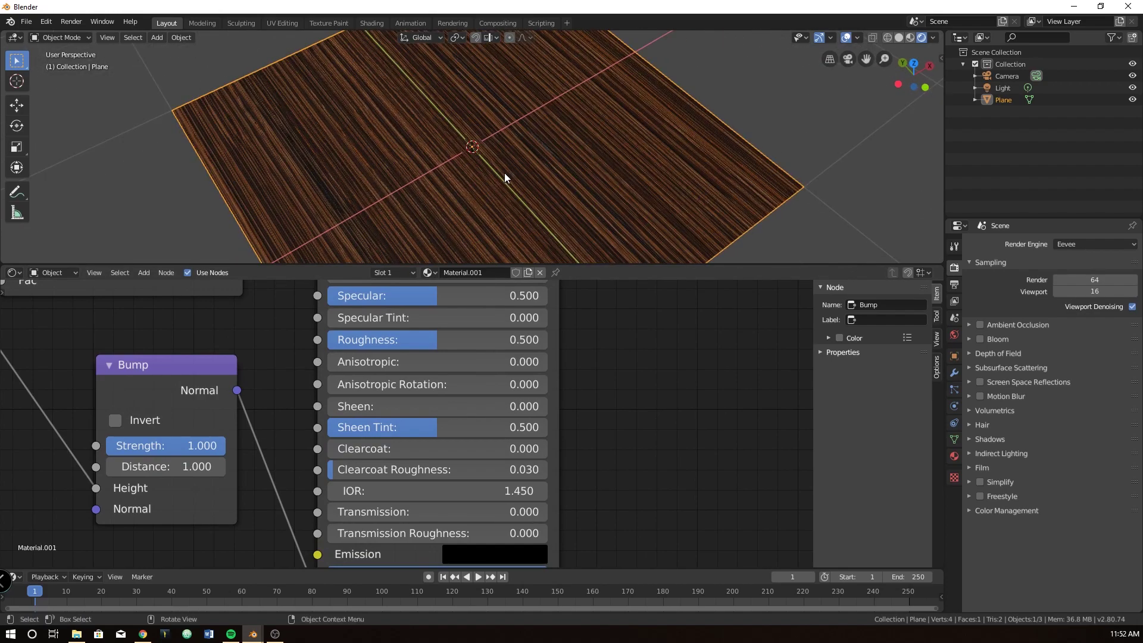
scroll(505, 173, "up", 2)
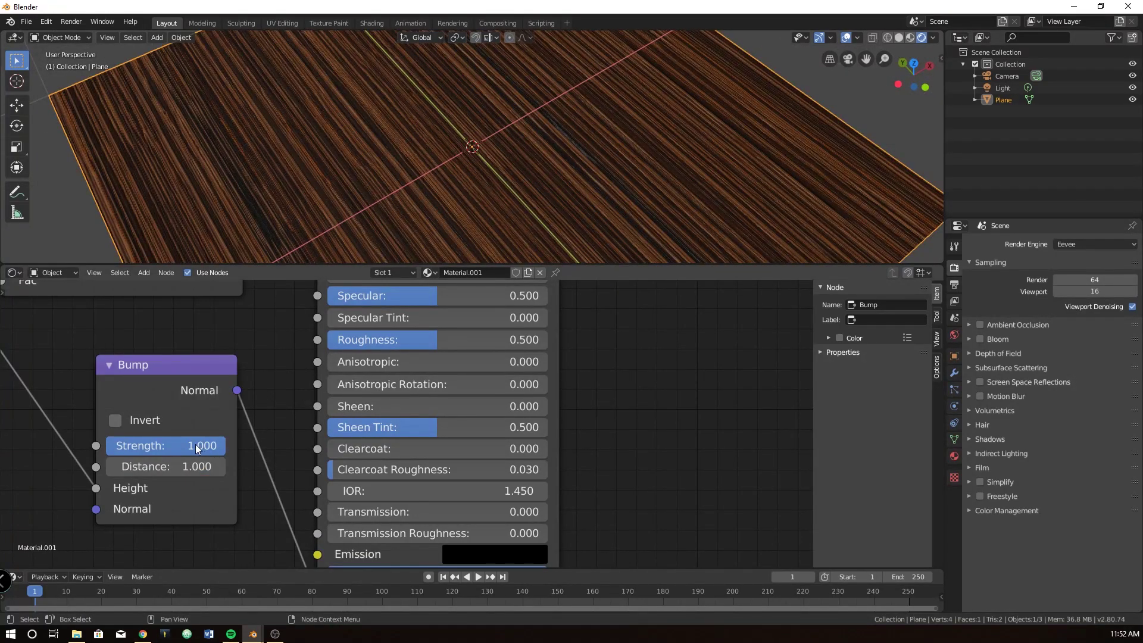
left_click_drag(224, 446, 173, 445)
left_click(170, 444)
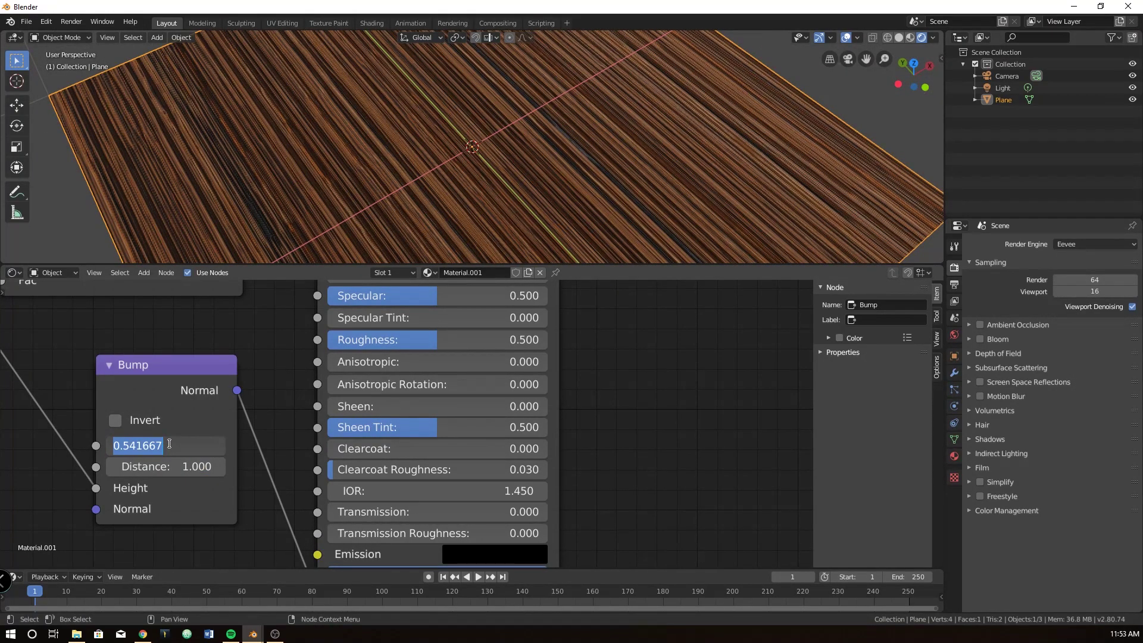
type(".09")
key("Return")
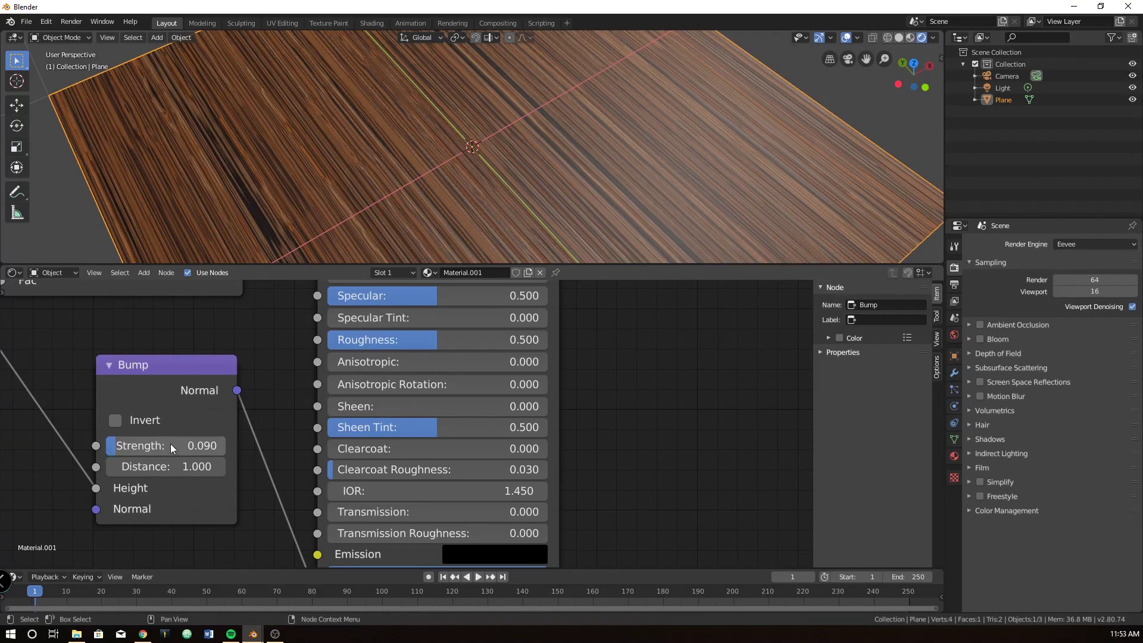
mouse_move(356, 184)
middle_mouse_down()
mouse_move(428, 137)
mouse_move(431, 121)
middle_mouse_up()
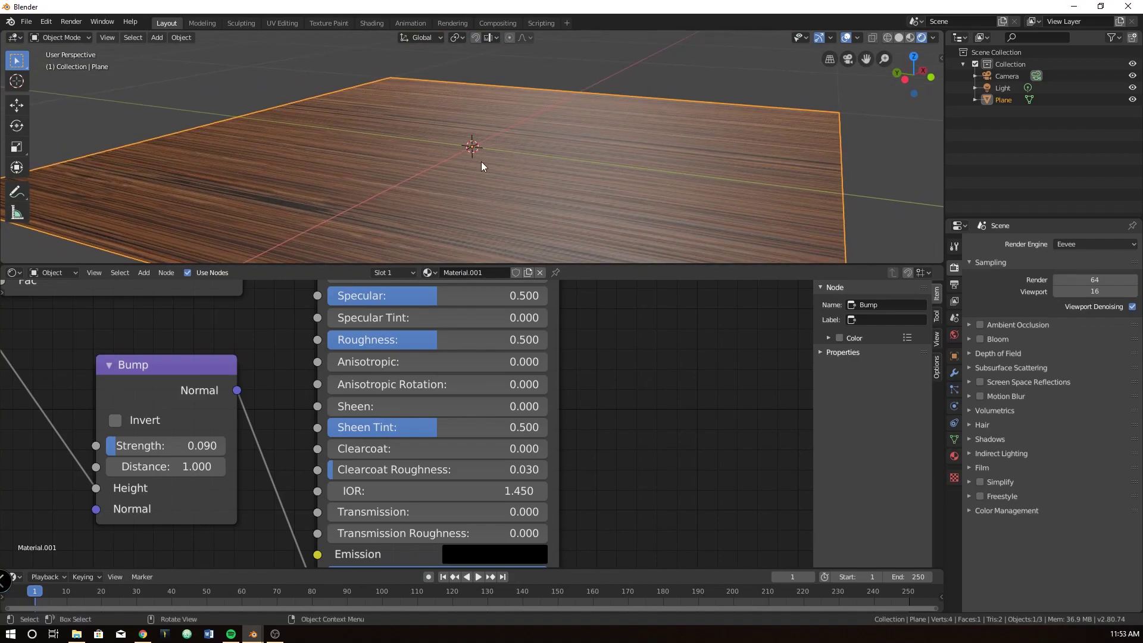
- Set the Bump node's Distance to 0.05
left_click_drag(172, 467, 173, 467)
left_click(219, 468)
left_click(187, 465)
type(".05")
key("Return")
- Select the scene light, move it closer to the plane and shift it along the Z axis
scroll(603, 153, "down", 5)
middle_click_drag(575, 91, 537, 191)
scroll(515, 77, "down", 7)
middle_click_drag(516, 77, 515, 66, "shift")
left_click(514, 66)
scroll(515, 66, "up", 6)
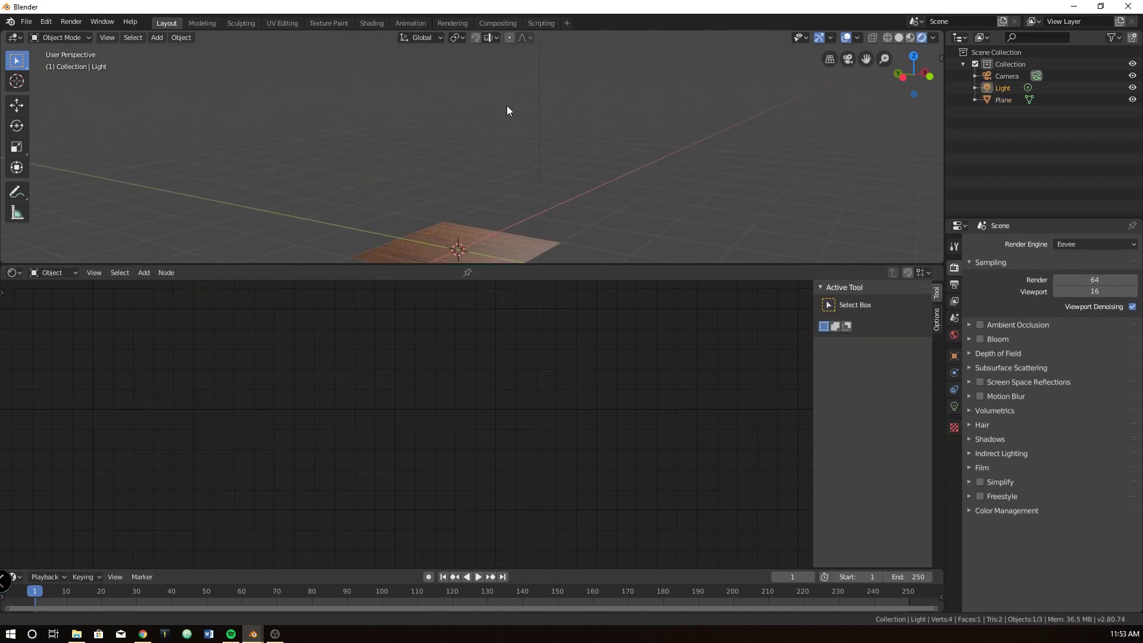
key("g")
left_click(530, 166)
key("g")
key("z")
left_click(549, 202)
- Fine-tune the light's height along the Z axis to get a softer reflection on the wood plane
scroll(549, 201, "up", 5)
middle_click_drag(549, 201, 551, 217)
middle_click_drag(551, 216, 566, 88, "shift")
key("g")
key("z")
left_click(624, 203)
middle_click_drag(625, 206, 519, 120)
key("g")
key("z")
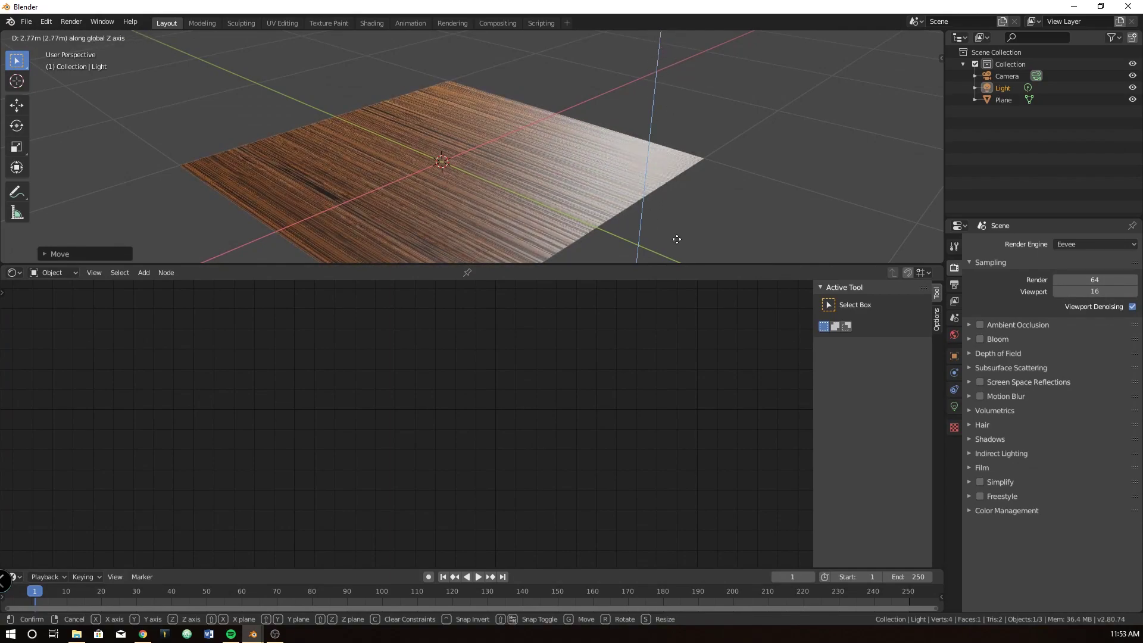
left_click(677, 216)
scroll(563, 181, "down", 3)
middle_click_drag(575, 175, 566, 212)
scroll(590, 212, "up", 3)
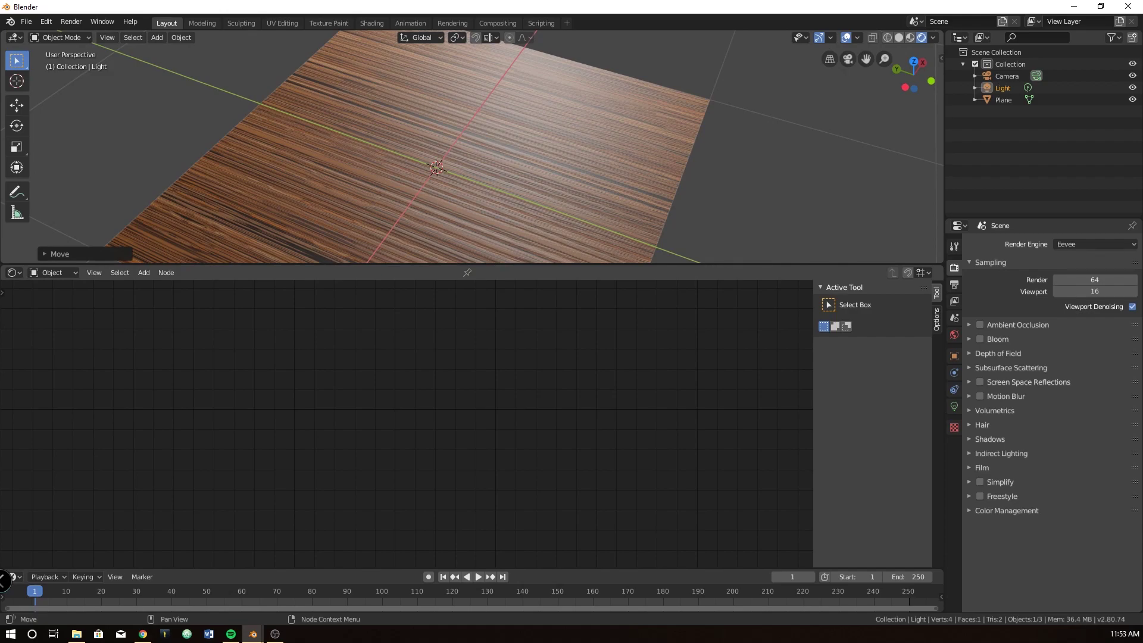
- Select the plane and set the Principled BSDF's Roughness to 0.291
left_click(429, 188)
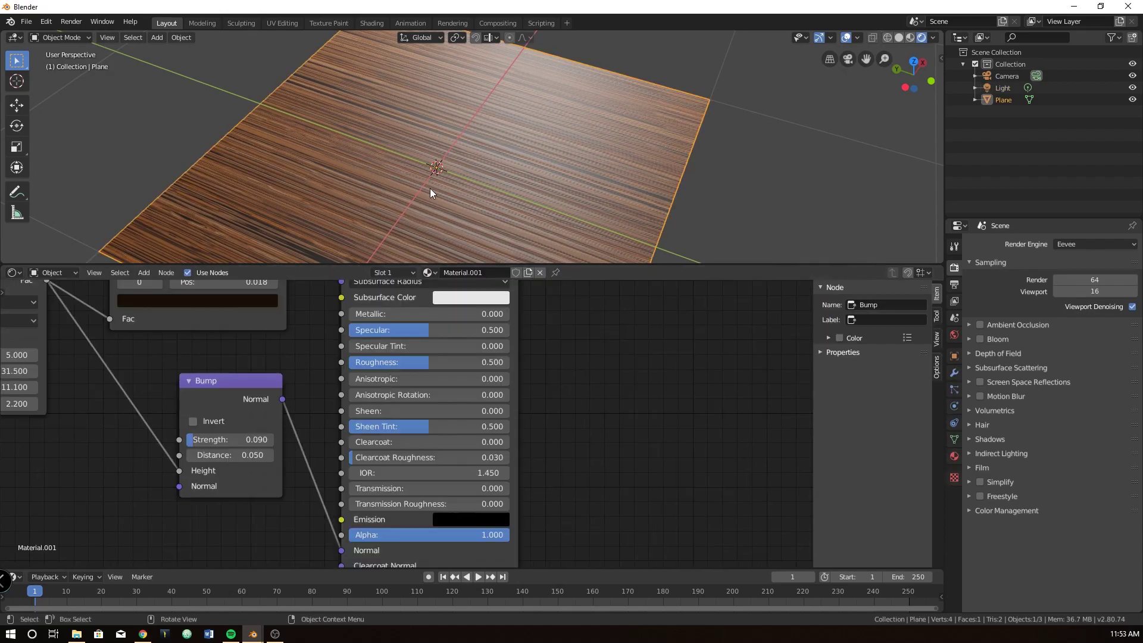
middle_click_drag(590, 391, 572, 414)
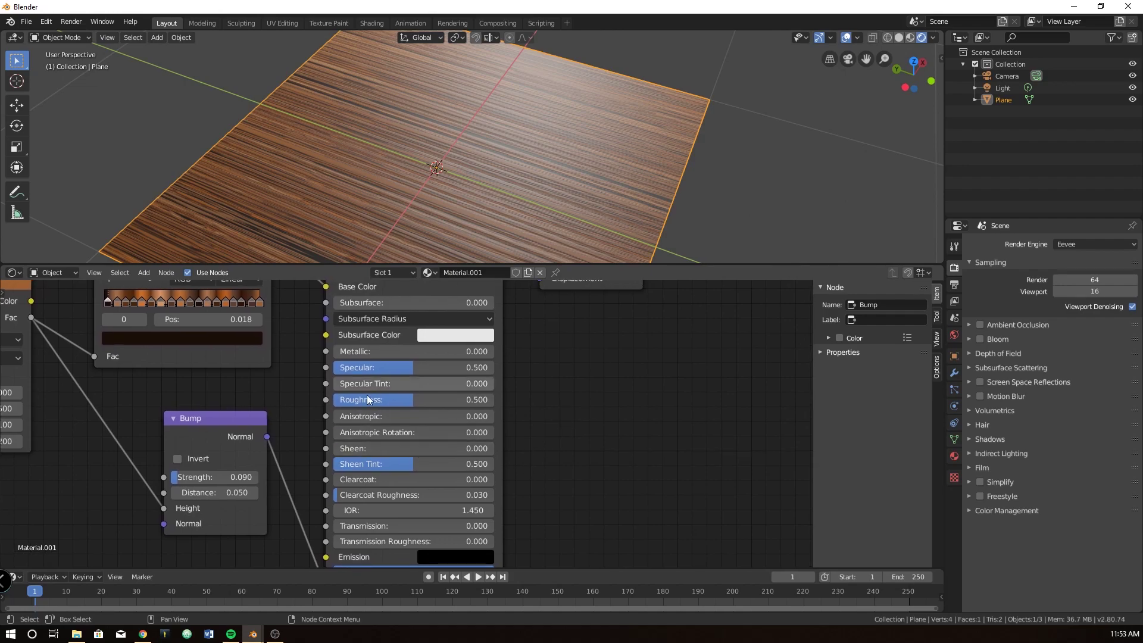
middle_click_drag(548, 356, 548, 421)
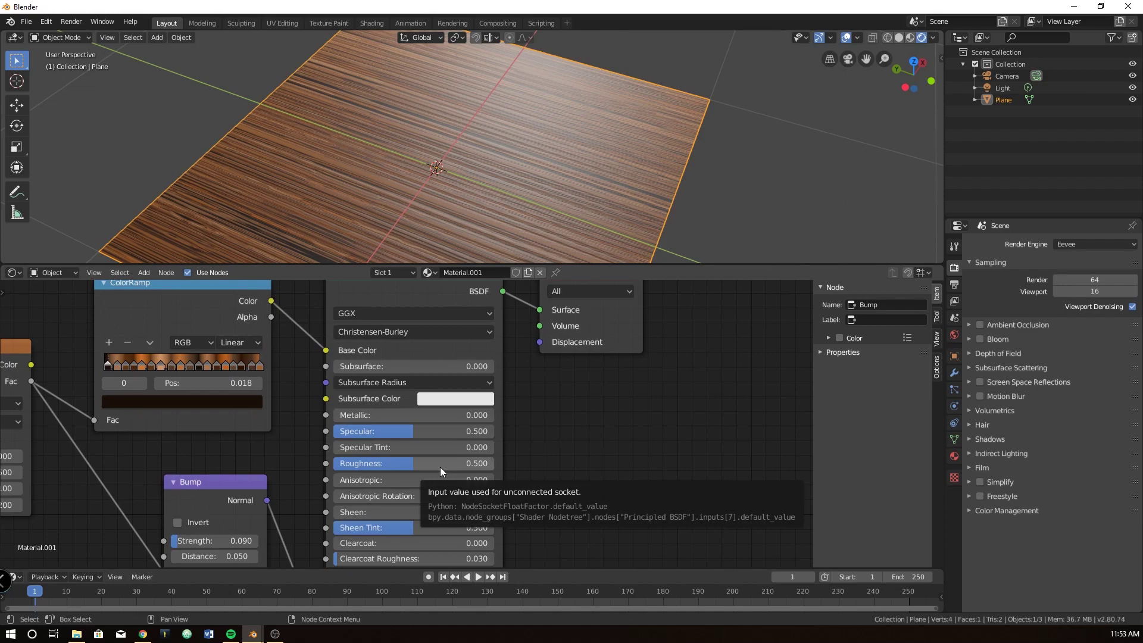
left_click_drag(441, 467, 409, 467)
middle_click_drag(530, 222, 519, 196)
middle_click_drag(602, 180, 560, 213)
- Enlarge the 3D viewport and examine the wood grain on the plane from above
scroll(524, 205, "down", 4)
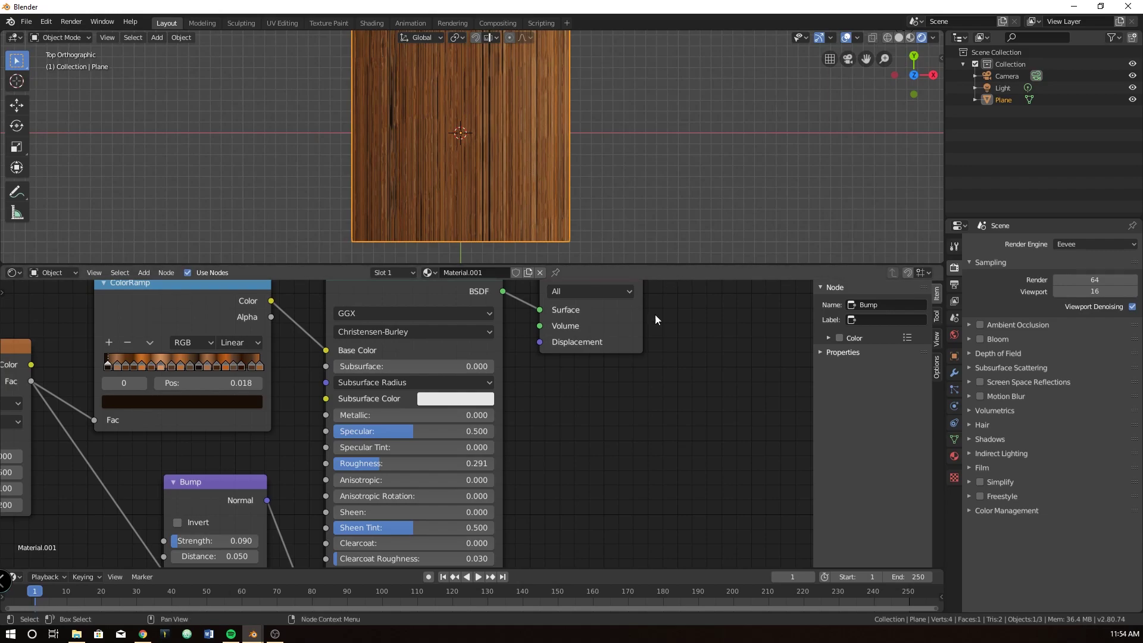
scroll(631, 321, "down", 2)
left_click_drag(624, 263, 624, 557)
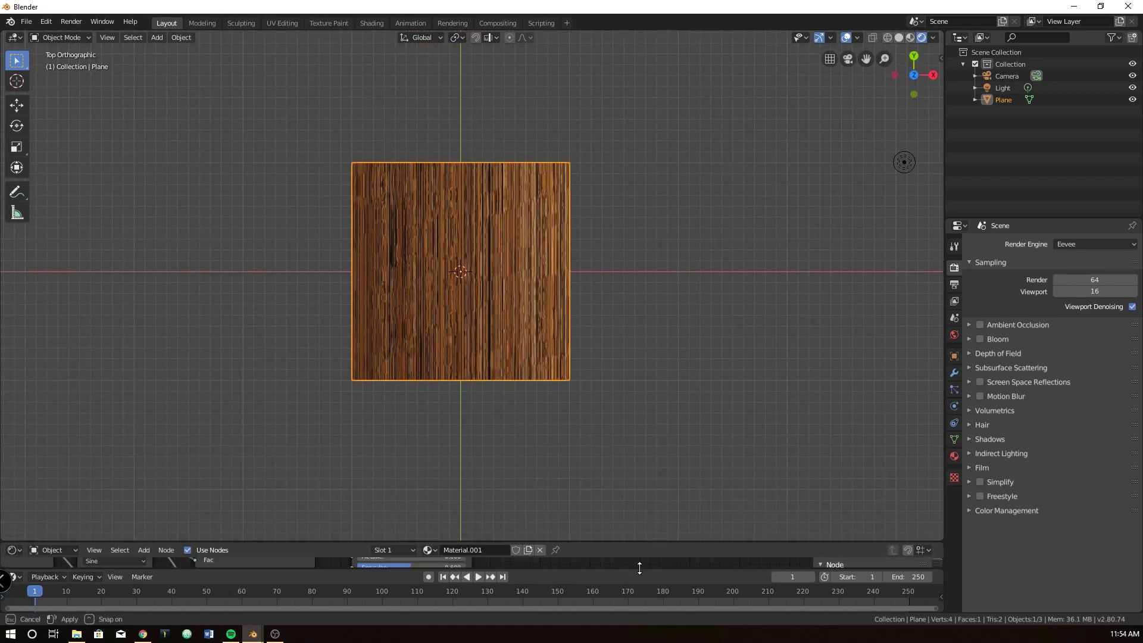
scroll(548, 381, "up", 4)
middle_click_drag(548, 322, 561, 347, "shift")
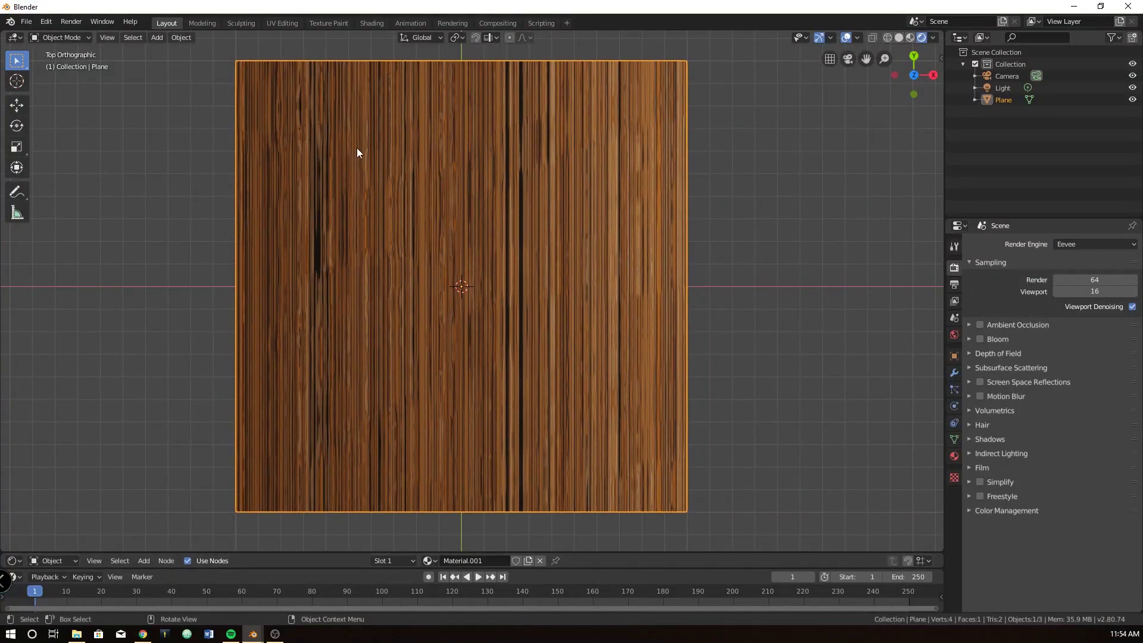
- Enlarge the node editor and inspect the ColorRamp's color stops, including the orange stop 8 at position 0.487
left_click_drag(617, 550, 617, 116)
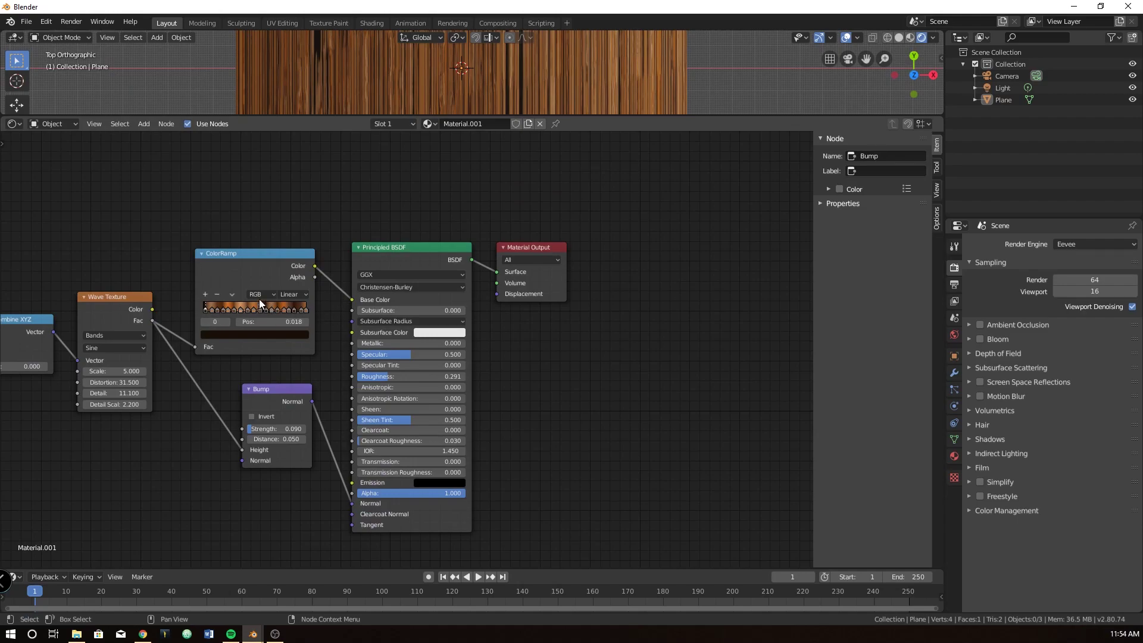
scroll(258, 298, "up", 2)
left_click(328, 341)
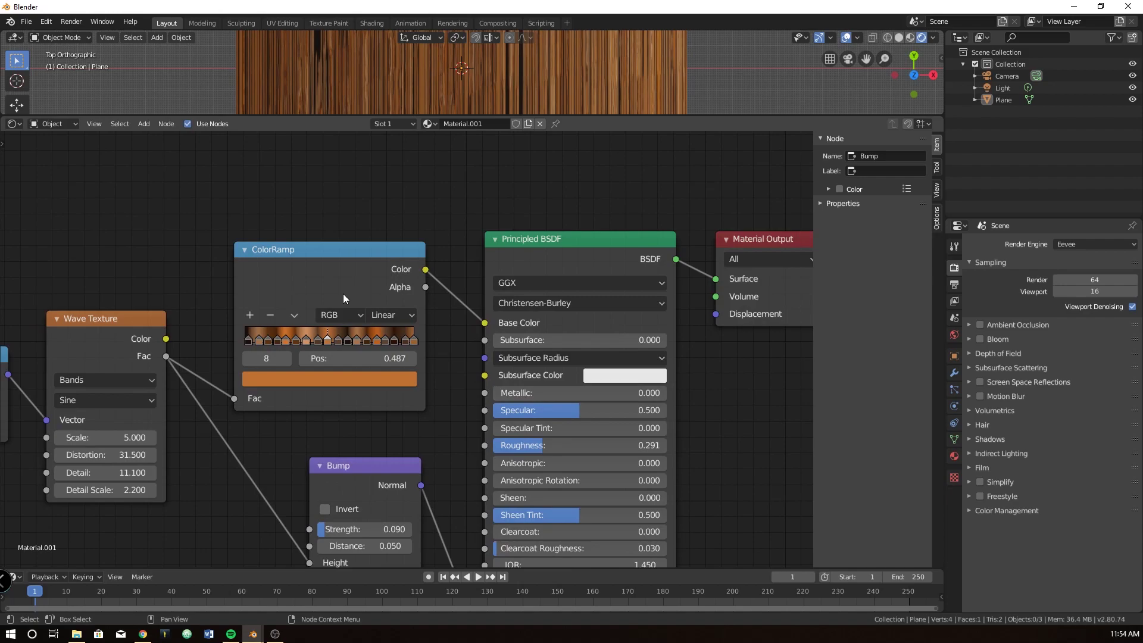
scroll(341, 295, "down", 4)
middle_click_drag(340, 296, 517, 261)
scroll(404, 411, "down", 4)
- Review the connections and settings of the Texture Coordinate, Separate XYZ, Noise Texture, Divide and Combine XYZ nodes
middle_click_drag(403, 411, 545, 350)
middle_click_drag(477, 329, 448, 385)
scroll(464, 436, "up", 5)
middle_click_drag(505, 429, 697, 382)
scroll(718, 373, "up", 2)
scroll(684, 399, "up", 1)
scroll(685, 398, "up", 1)
scroll(697, 382, "up", 1)
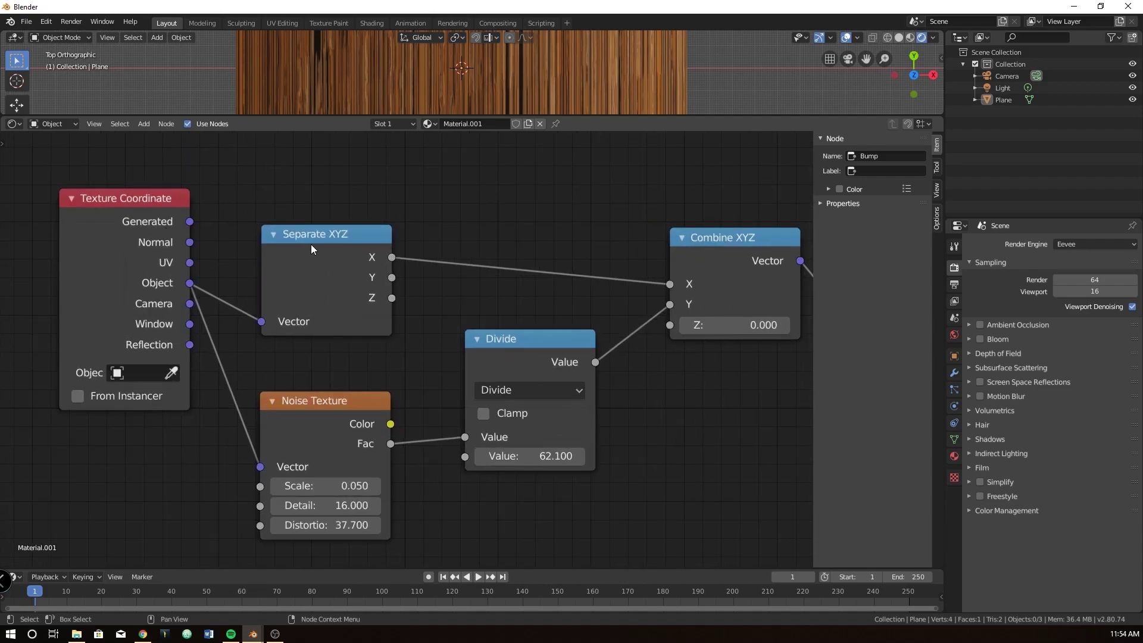
middle_click_drag(727, 253, 633, 245)
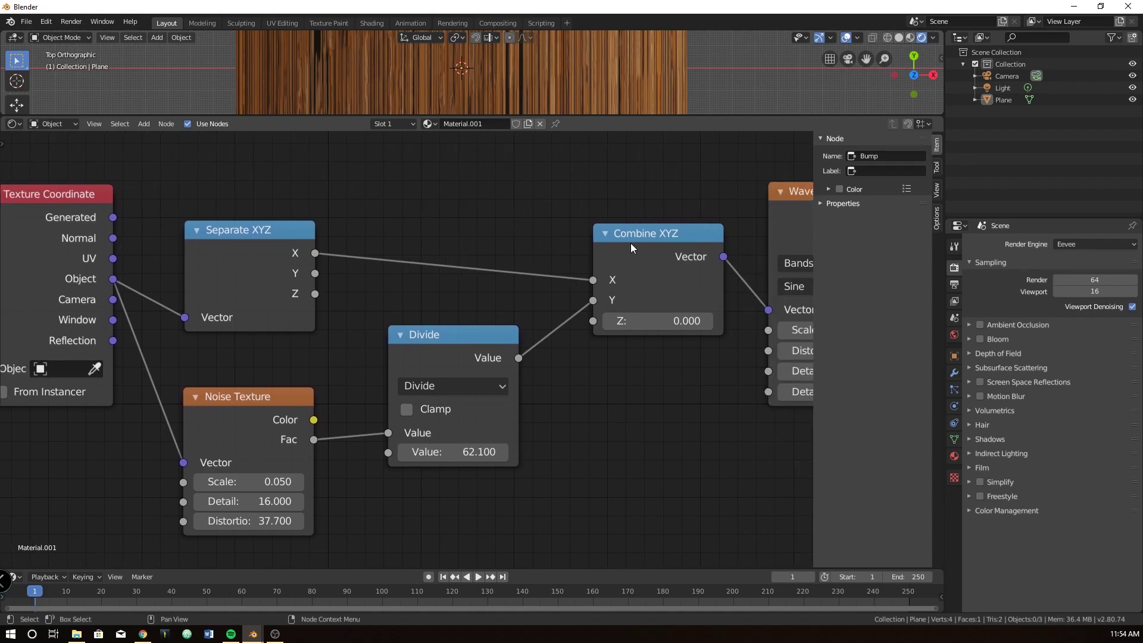
scroll(679, 232, "down", 1)
scroll(765, 228, "down", 1)
middle_click_drag(766, 227, 745, 238)
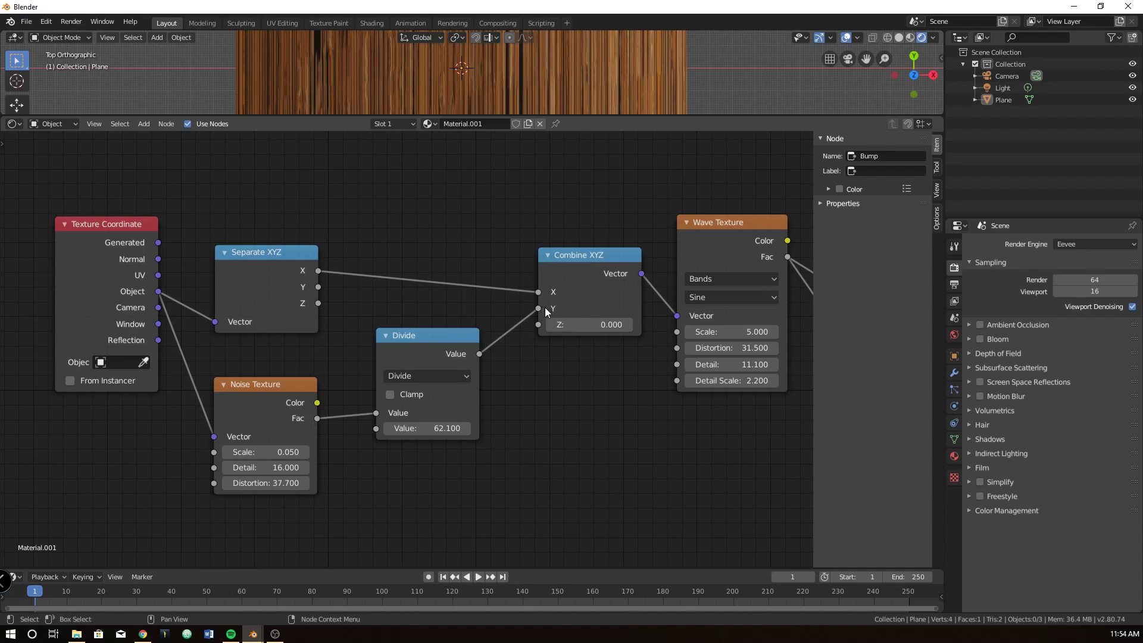
middle_click_drag(604, 266, 178, 417)
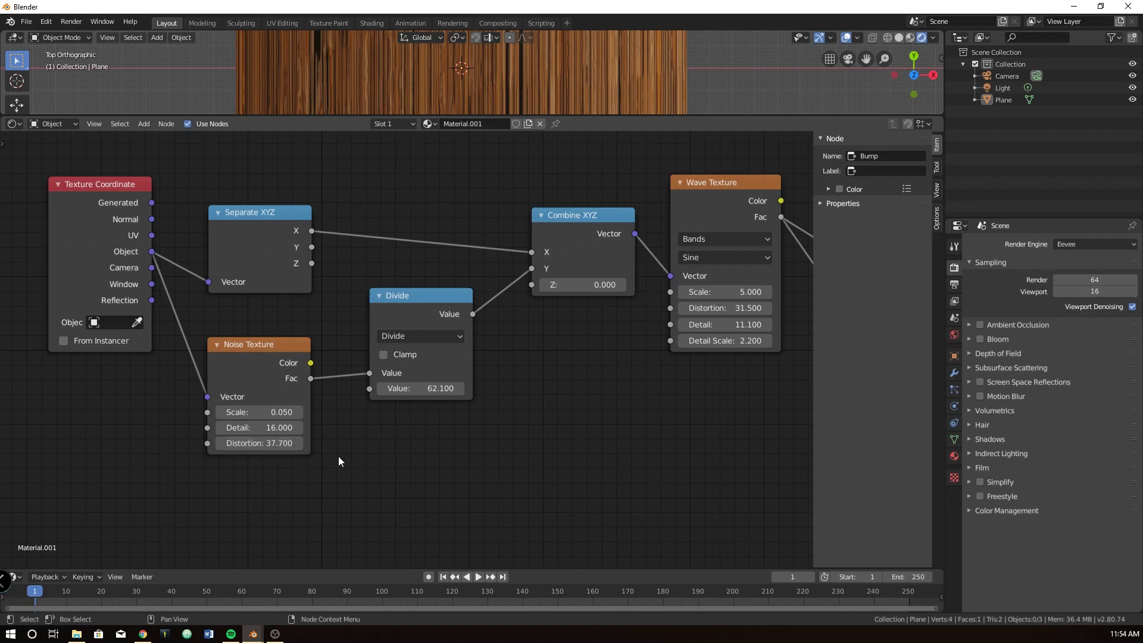
- Review the settings and links of the Wave Texture, ColorRamp, Bump and Principled BSDF nodes
middle_click_drag(576, 373, 507, 382)
middle_click_drag(723, 310, 375, 361)
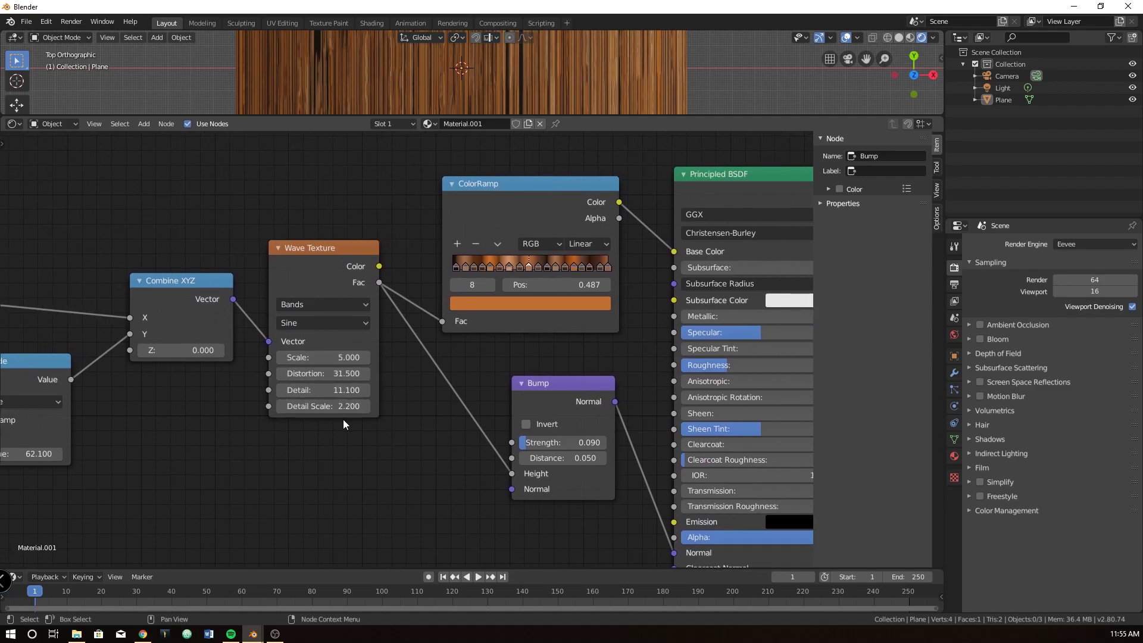
middle_click_drag(507, 375, 225, 313)
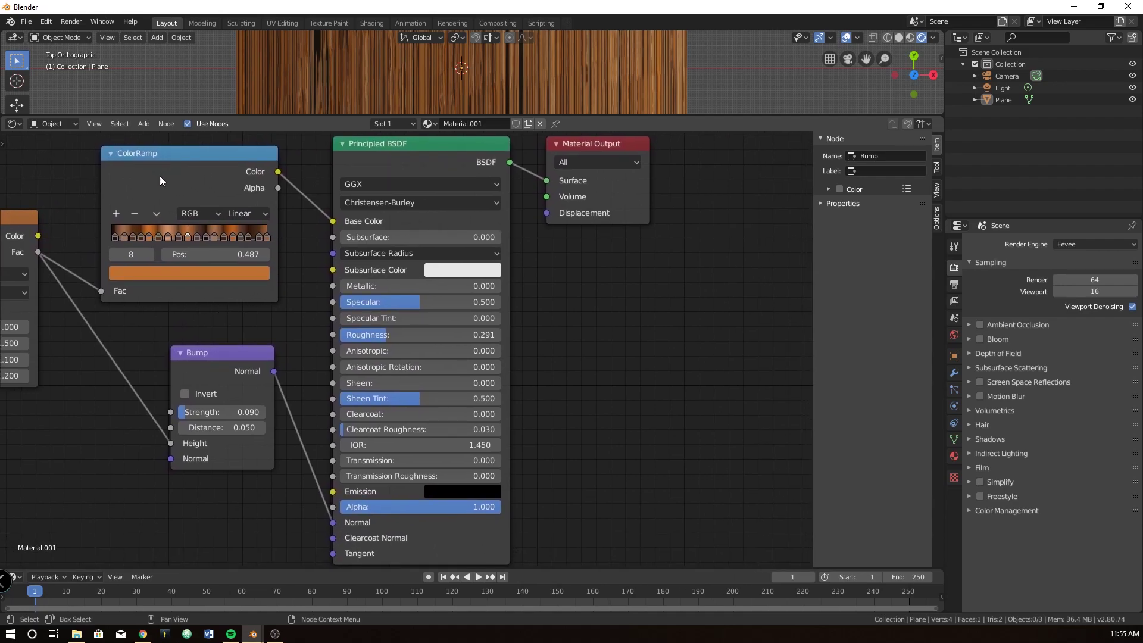
middle_click_drag(155, 220, 233, 211)
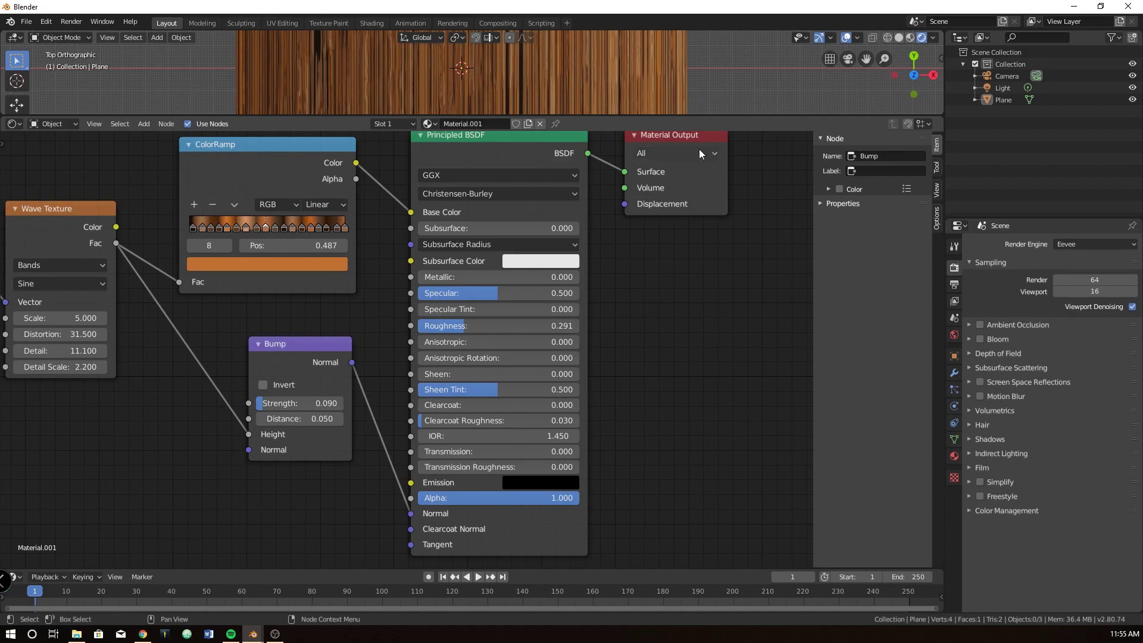
- Enlarge the 3D viewport again and examine the finished wood material in perspective
left_click_drag(721, 117, 716, 490)
scroll(703, 453, "down", 3)
middle_click_drag(691, 423, 632, 331)
scroll(625, 348, "up", 4)
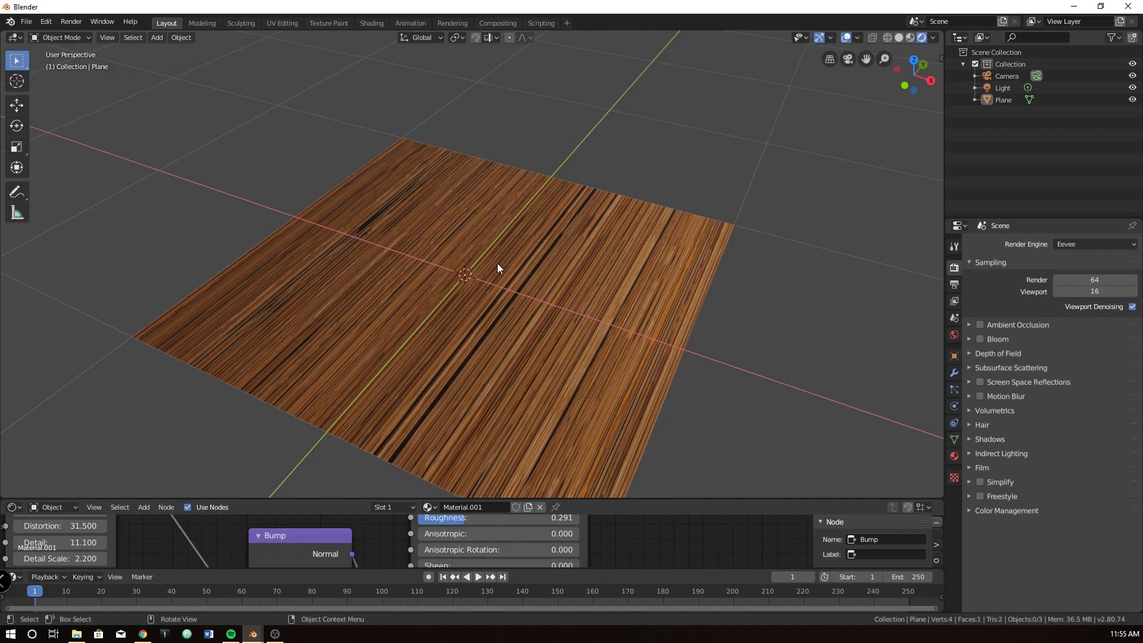